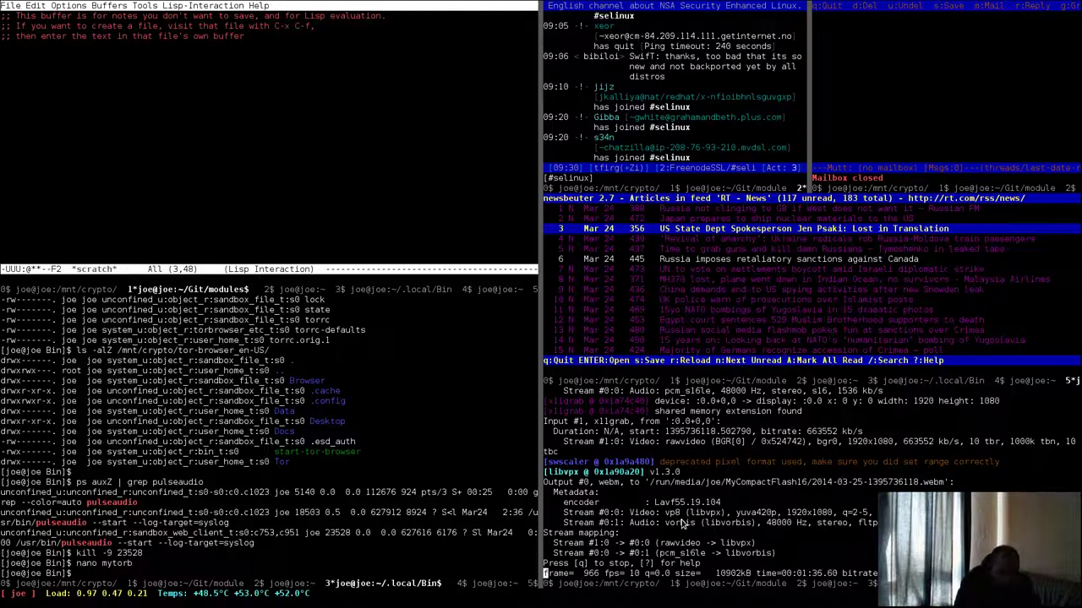
Search /mnt/crypto with ls -alZ for tor-browser_en-US, fixing the 'brower' typo and rerunning
click(306, 479)
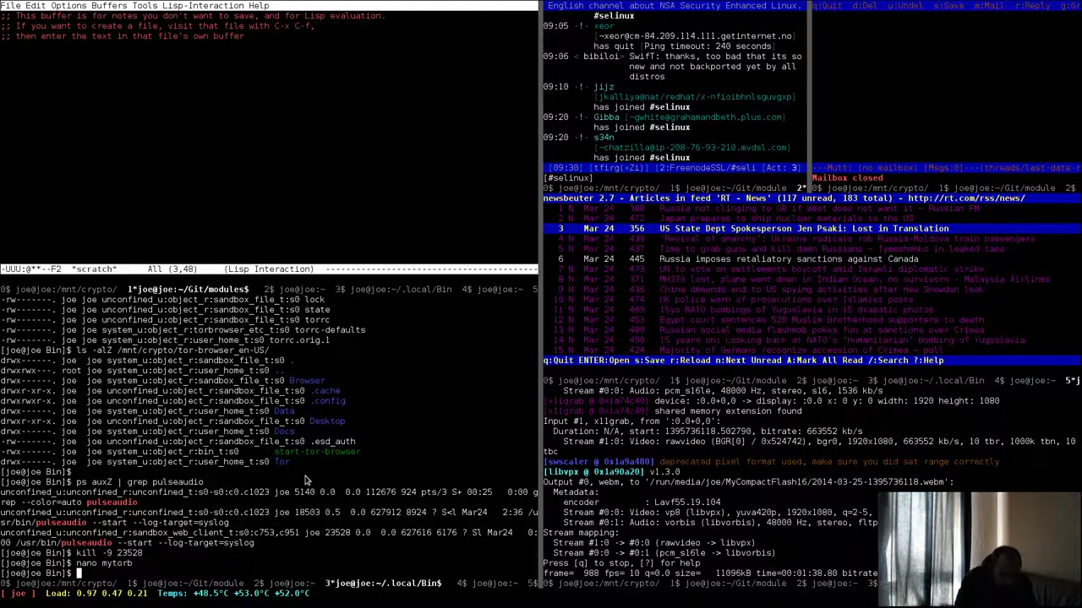
text(ls )
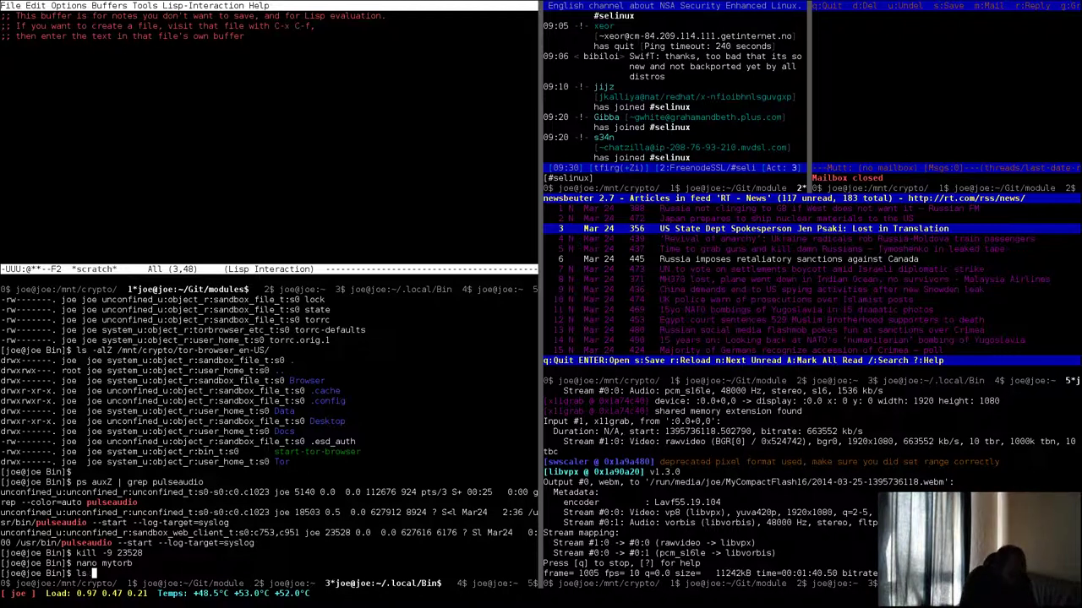
text(-alZ)
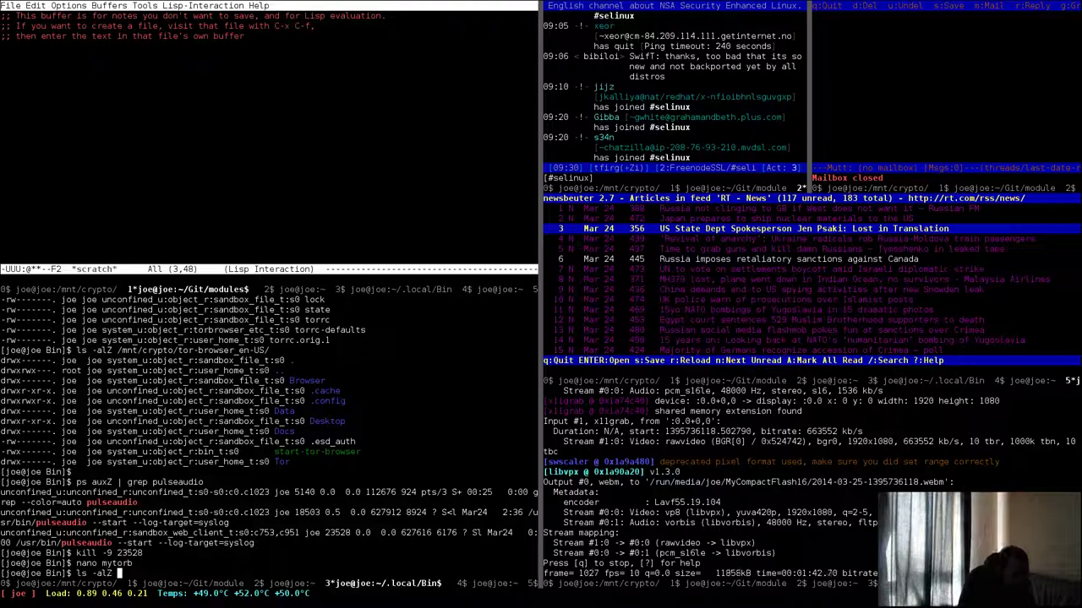
text( /mnt)
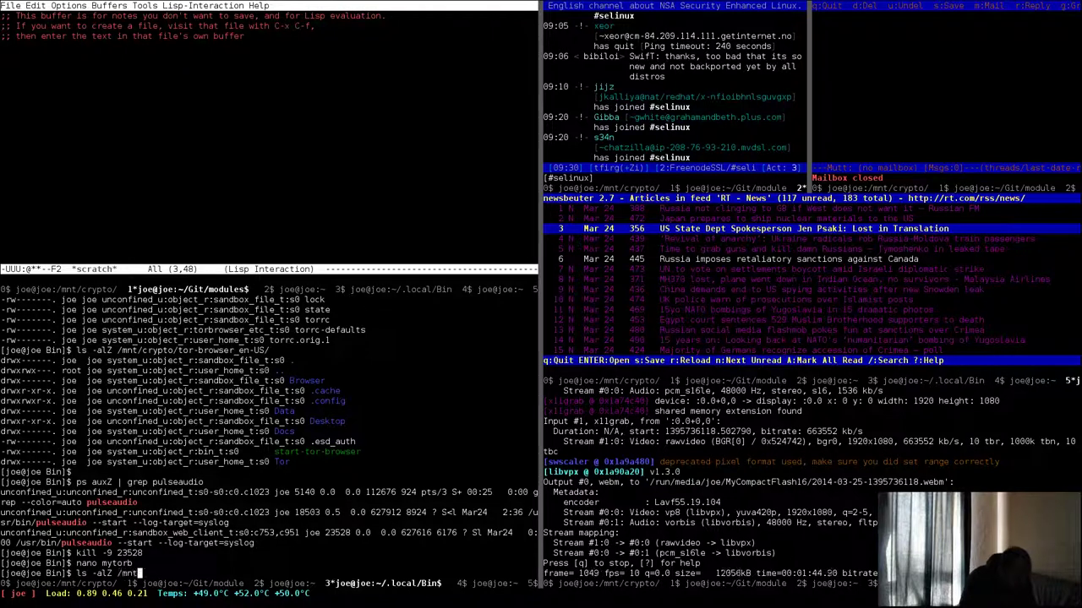
text(/crypto)
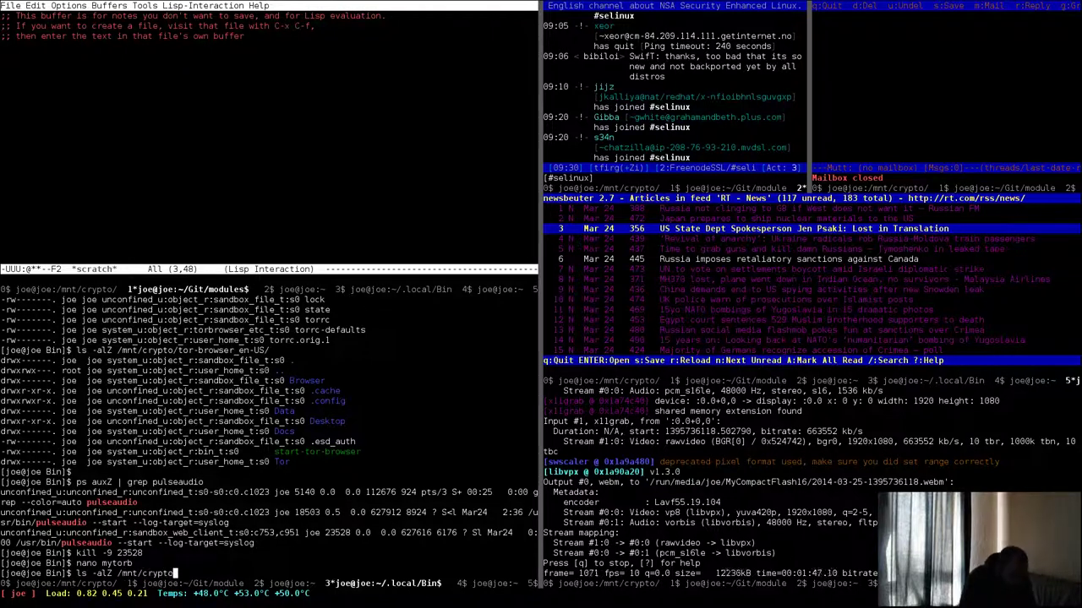
text( | grep )
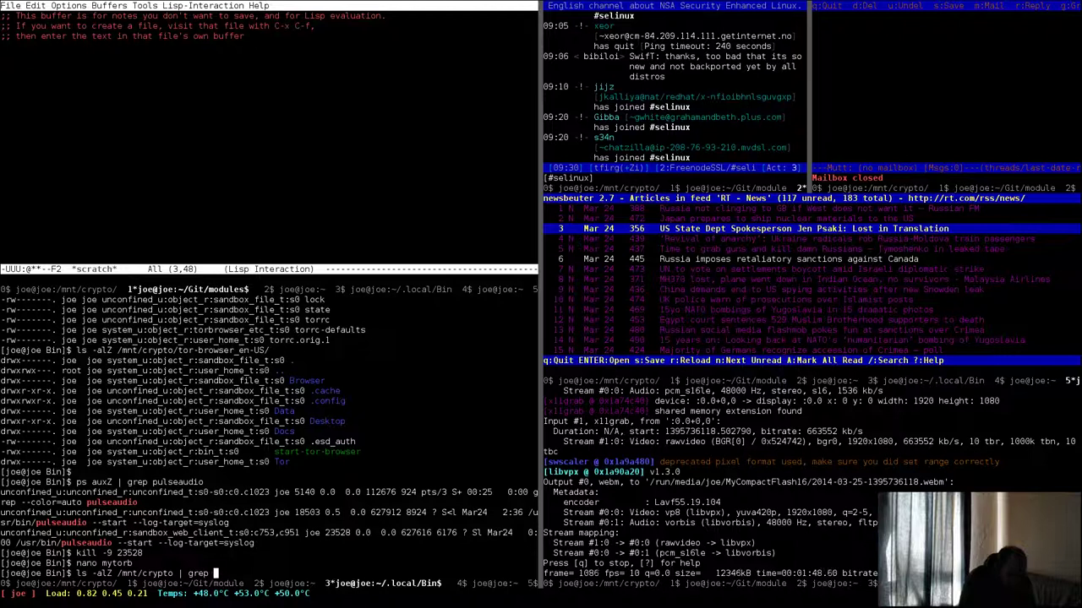
text(to)
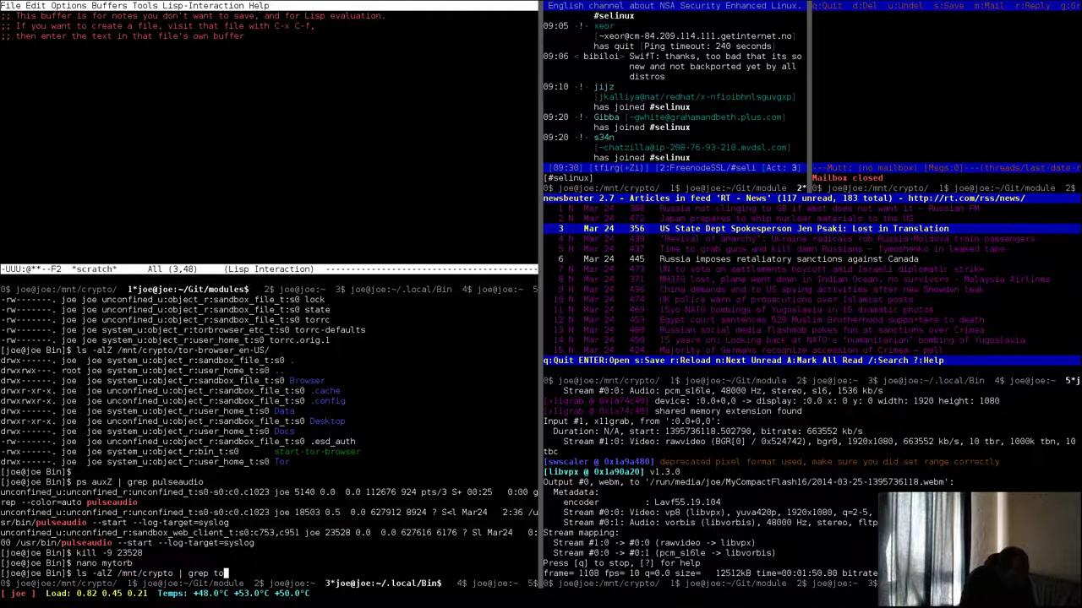
text(r-brow)
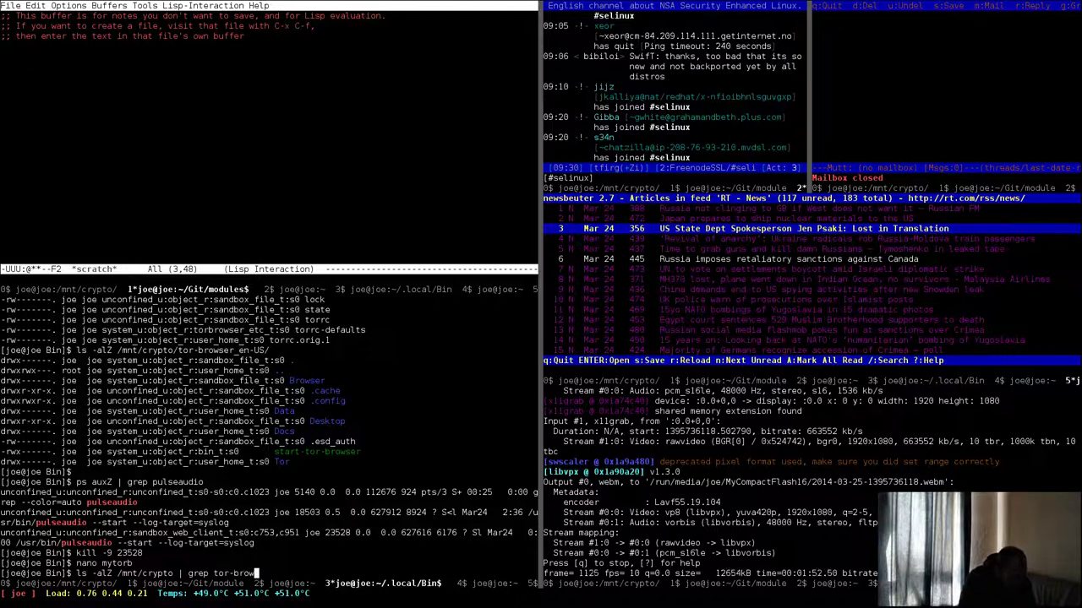
text(ser)
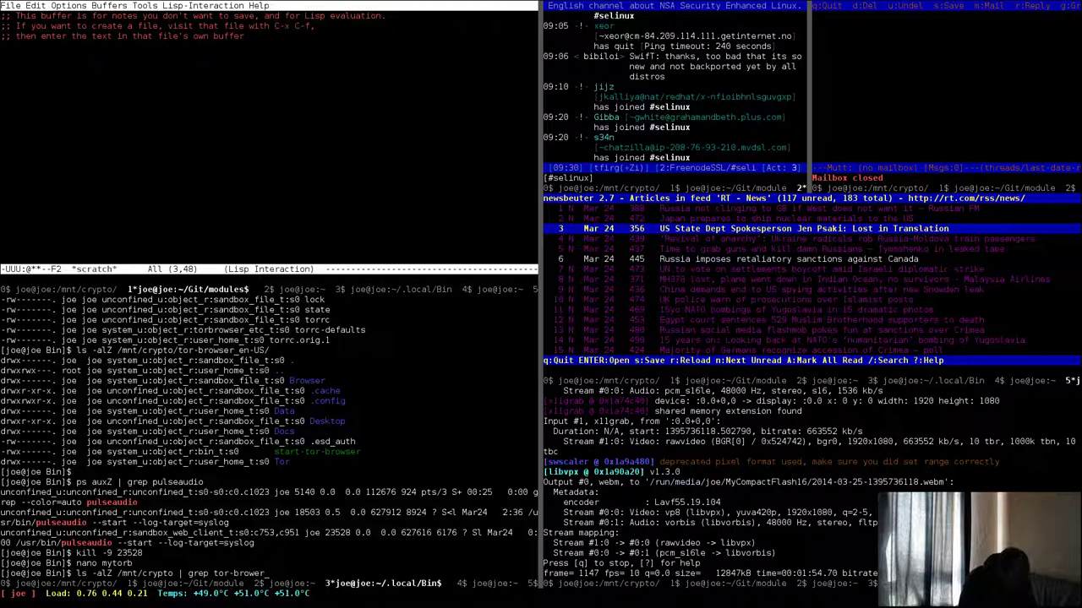
text(_)
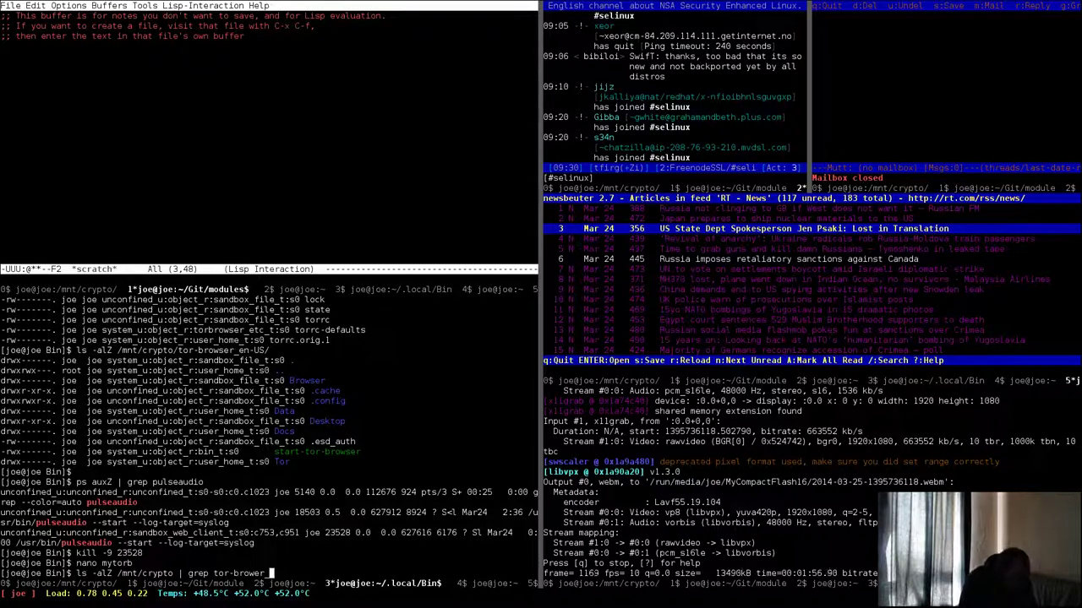
text(e)
text(n-)
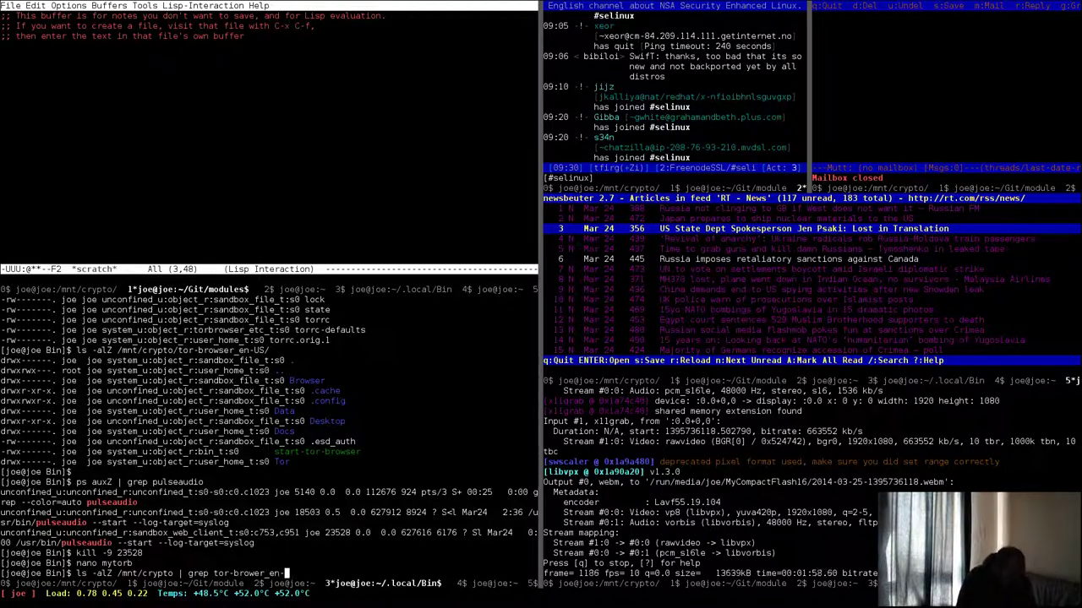
text(US)
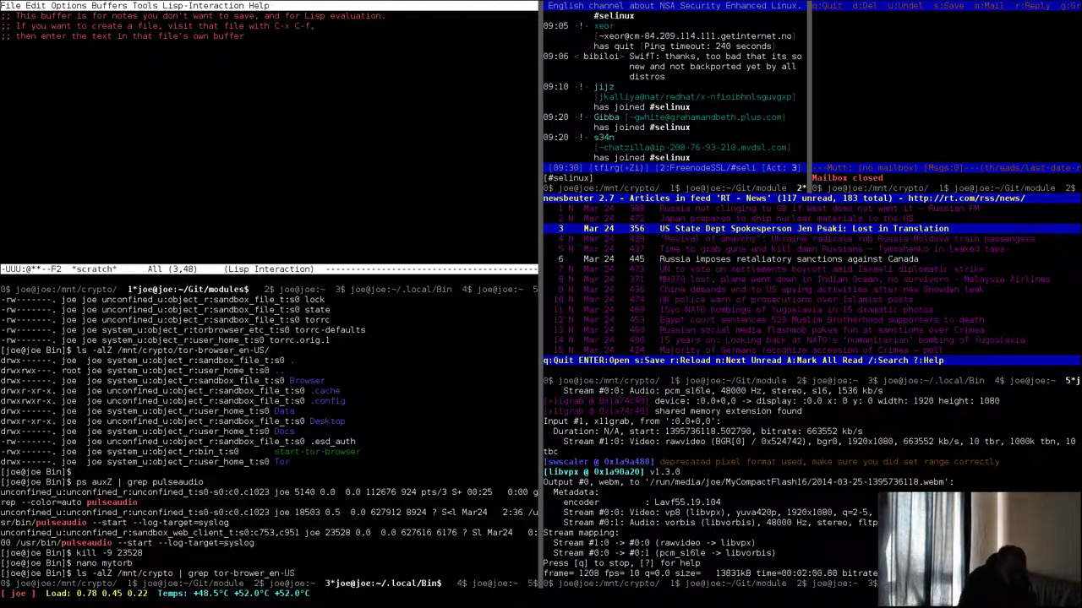
key(Return)
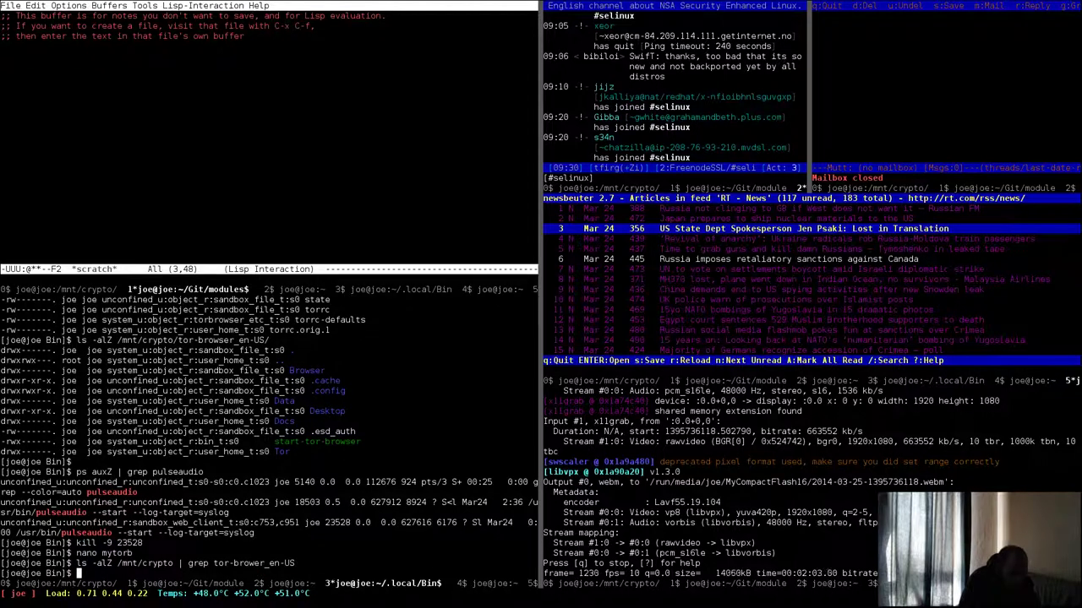
key(Up)
key(Left)
key(Left)
key(Left)
key(Left)
key(Left)
key(Left)
key(Left)
key(Left)
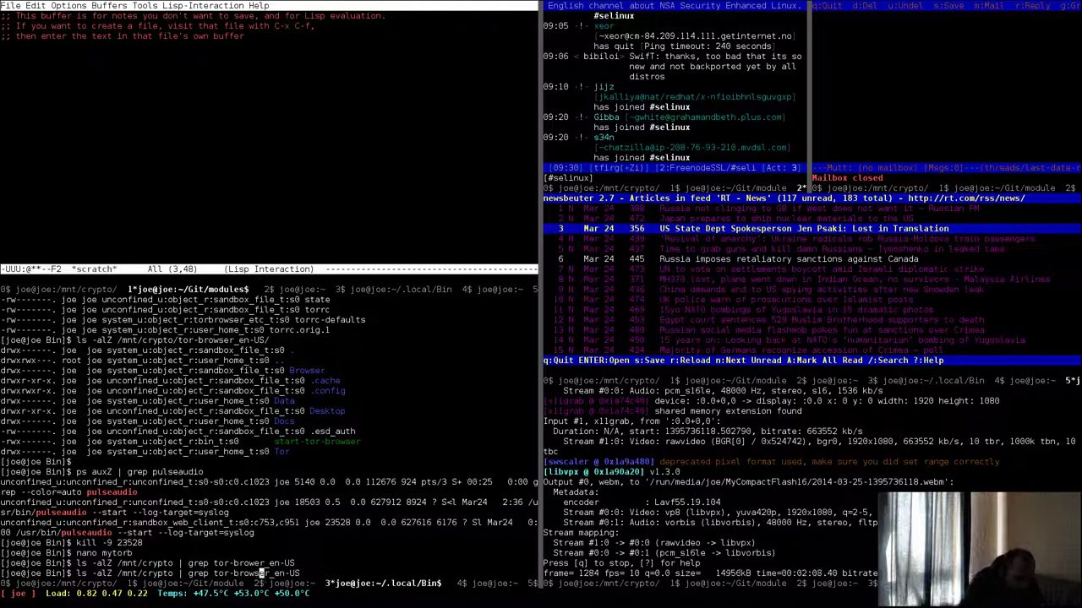
text(s)
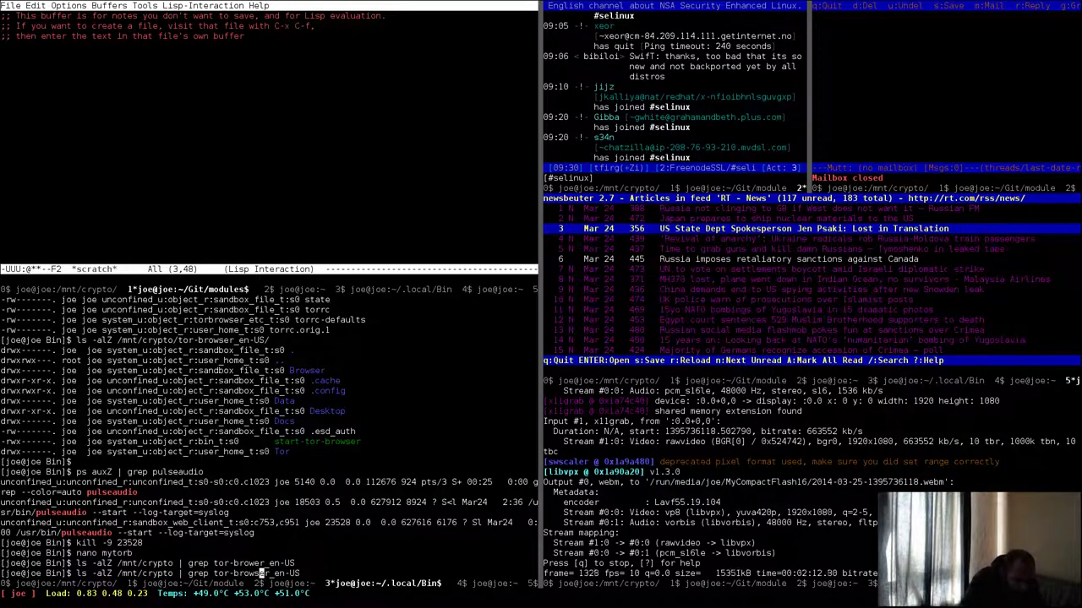
key(Return)
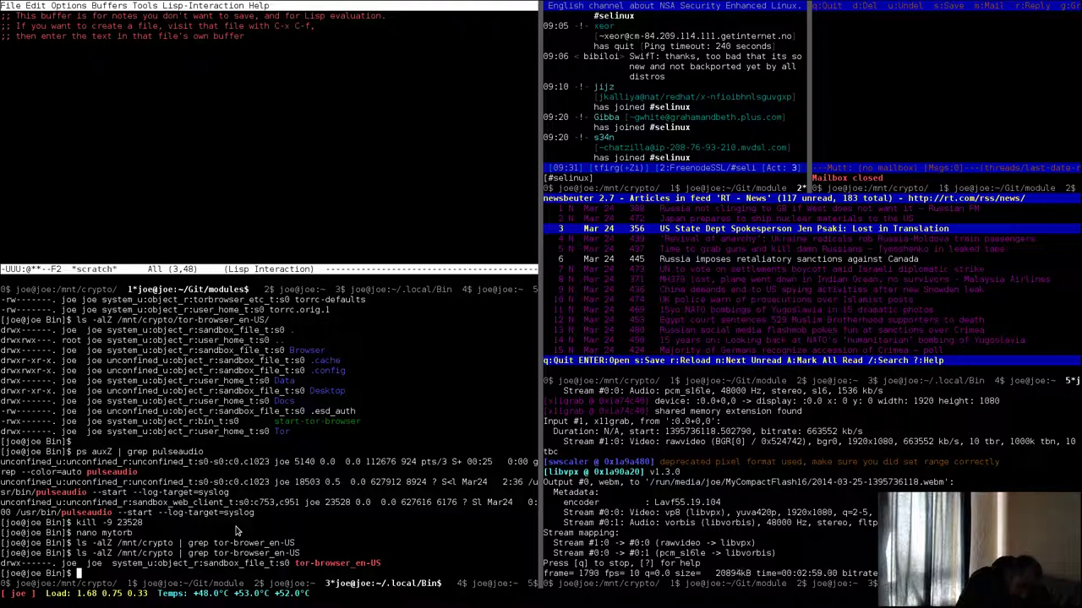
List /mnt/crypto/tor-browser_en-US with ls -alZ to show its files' SELinux contexts
key(Up)
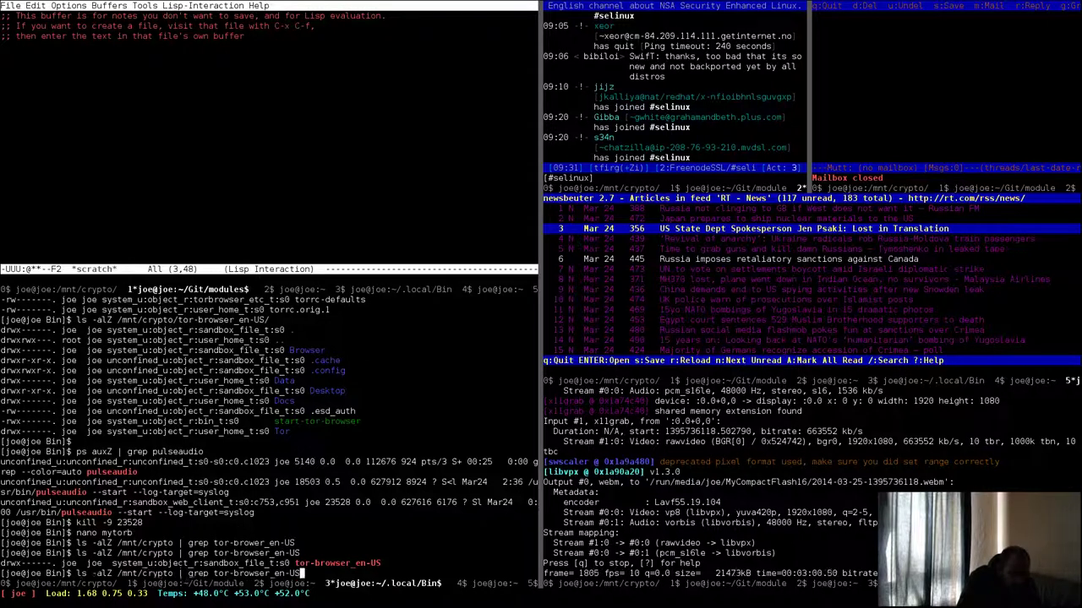
key(Left)
key(Left)
key(Left)
key(Left)
key(Left)
key(Left)
key(Left)
key(Left)
key(Left)
key(Left)
key(Left)
key(Left)
key(Left)
key(Left)
key(Left)
key(Left)
key(BackSpace)
key(BackSpace)
key(BackSpace)
key(BackSpace)
key(BackSpace)
key(BackSpace)
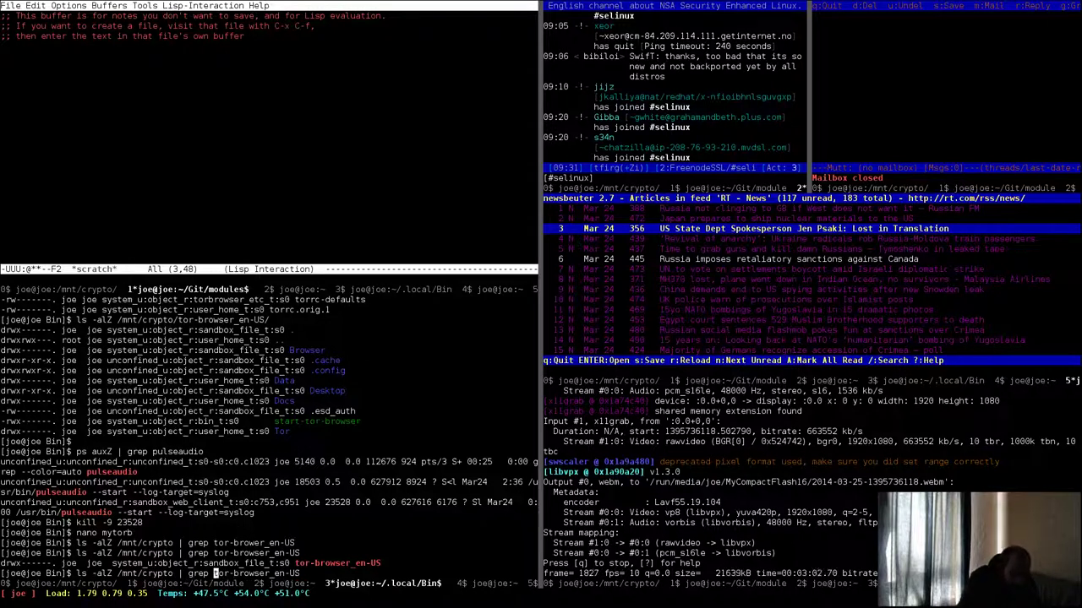
key(BackSpace)
key(BackSpace)
key(BackSpace)
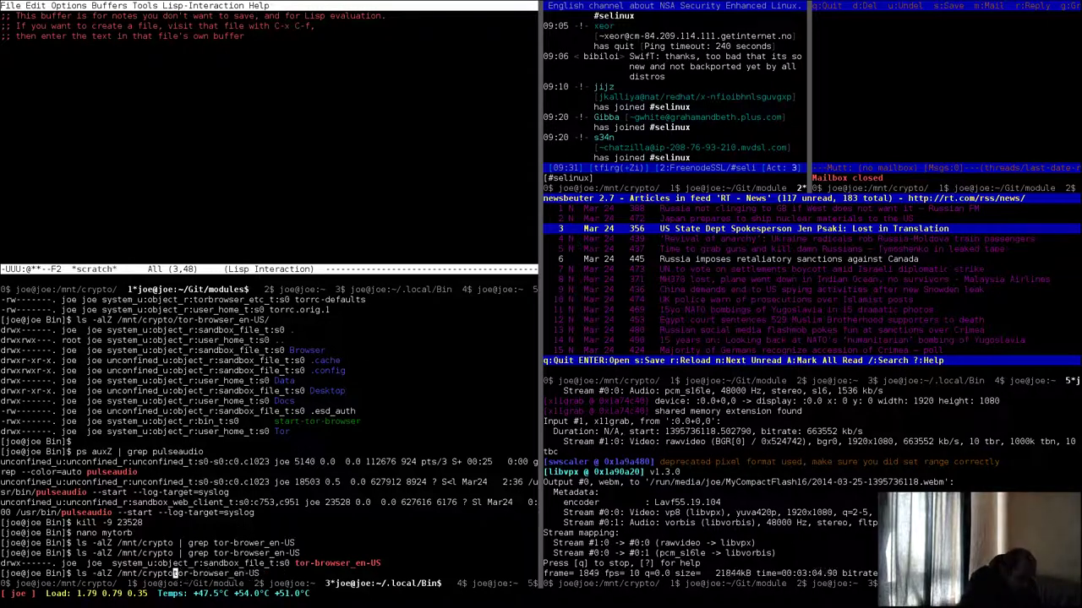
text(/t)
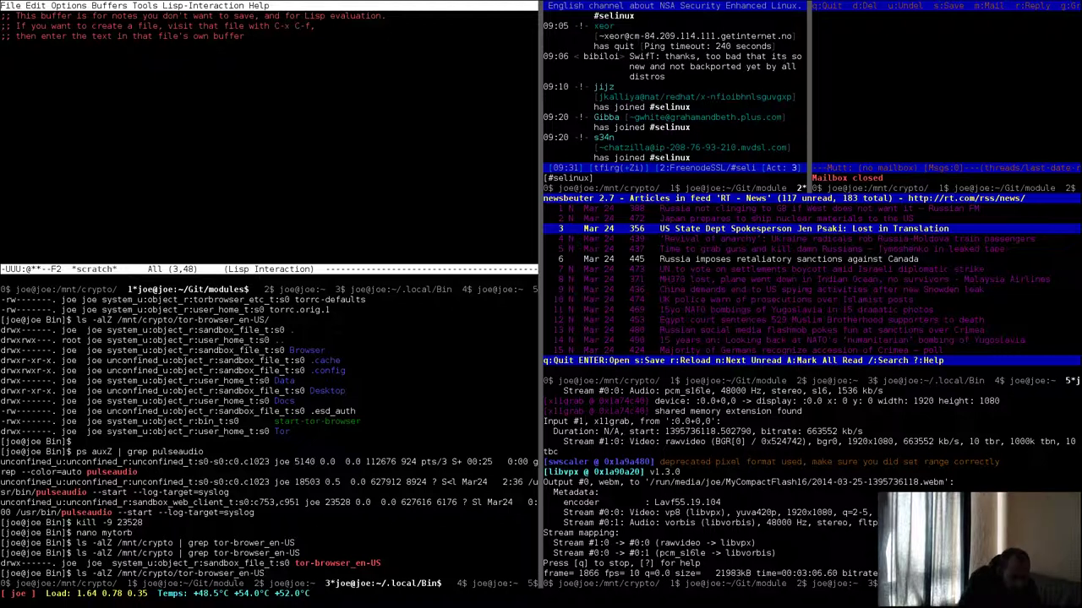
key(Return)
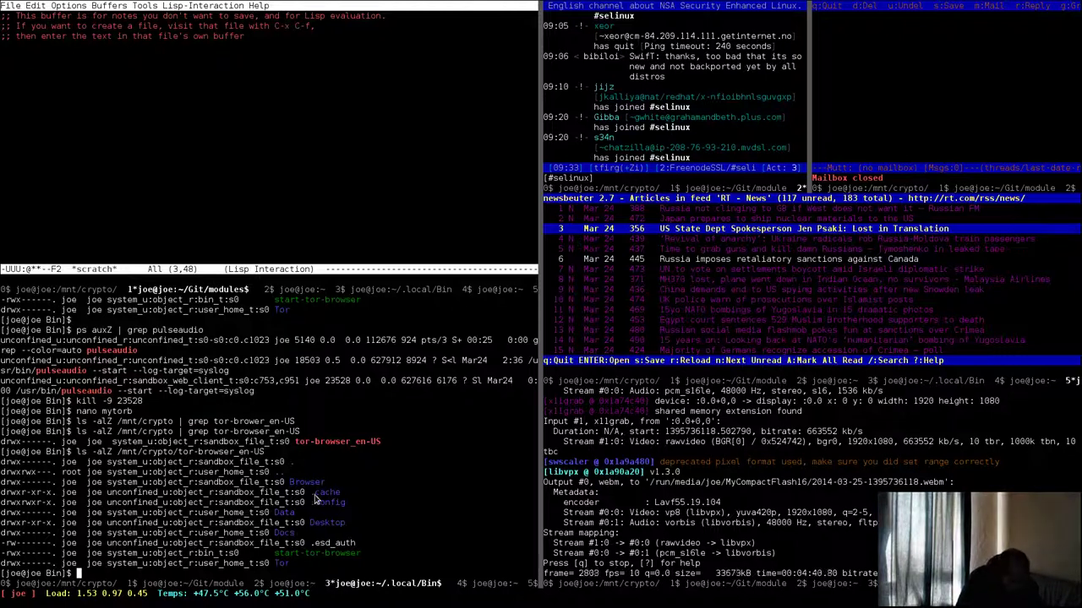
Run ls -alZ on /mnt/crypto/tor-browser_en-US/Data to show its Browser and Tor subfolders
text(ls -alZ /mnt/crypto/tor-browser_en-US)
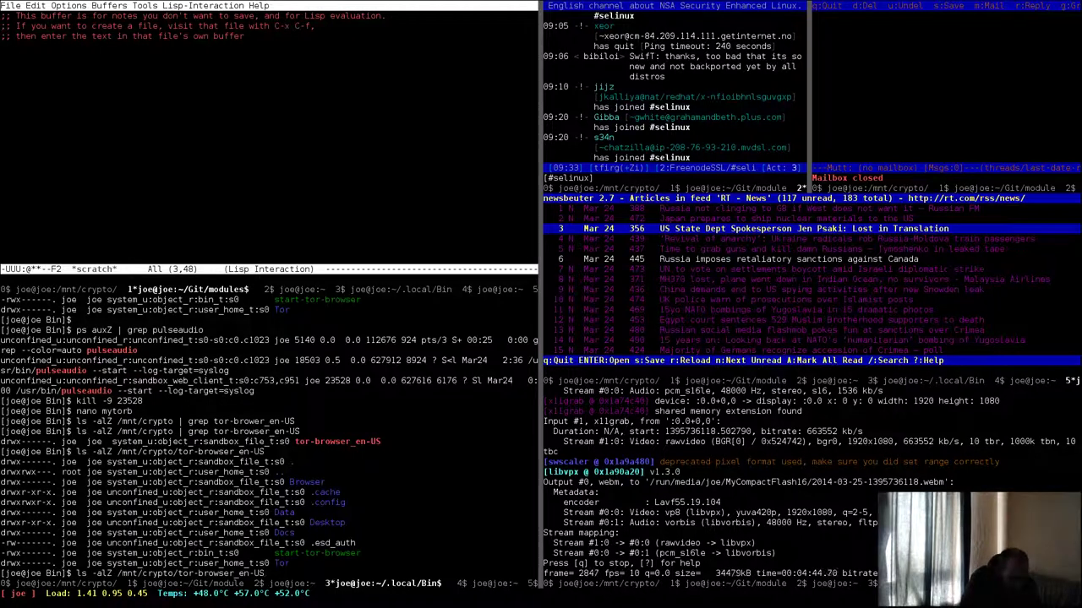
text(/)
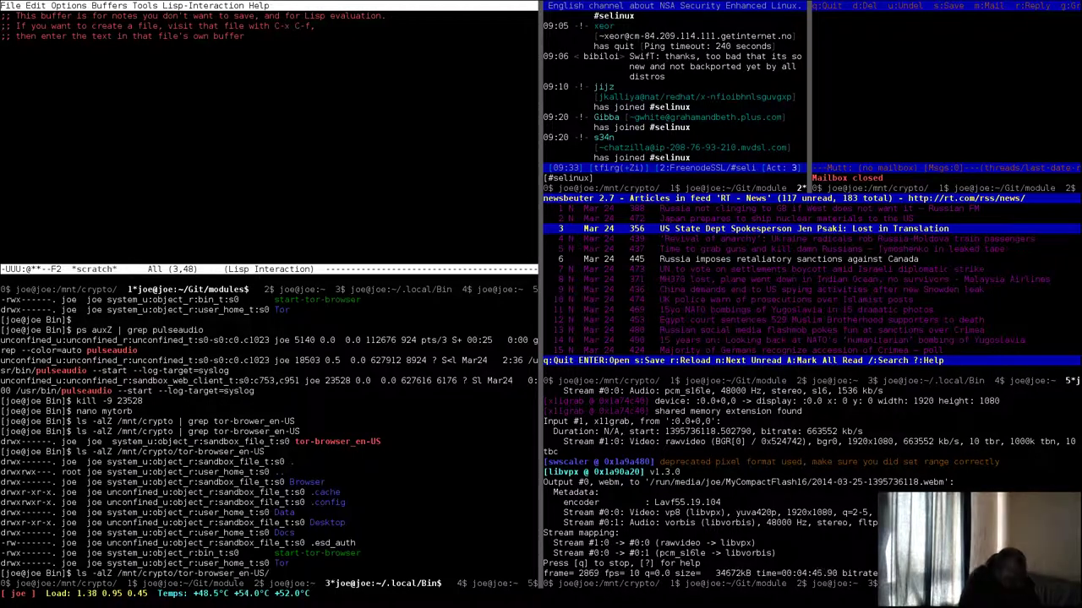
text(Data)
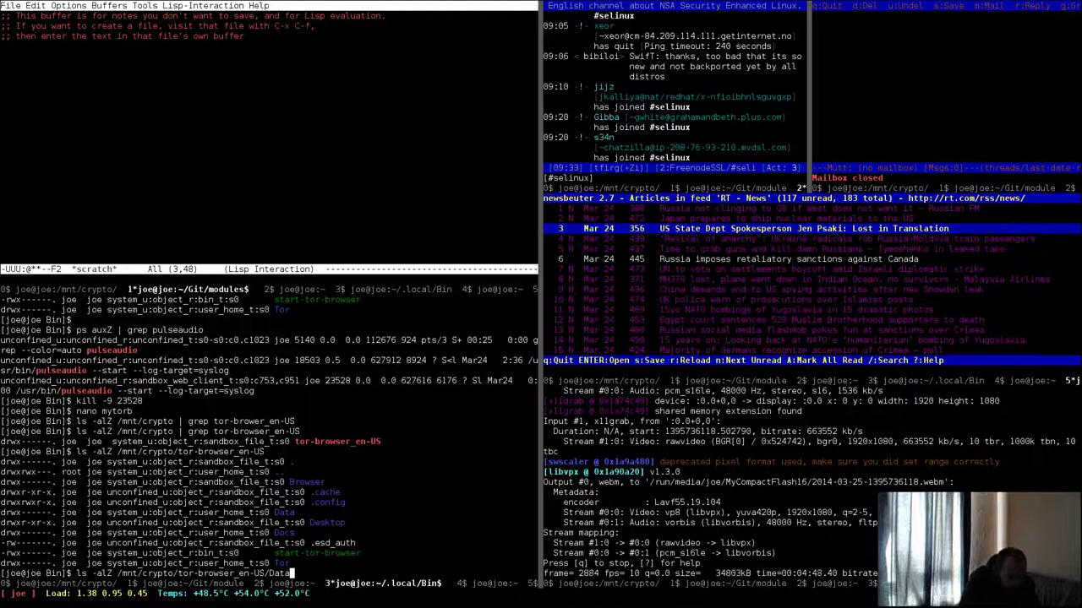
key(Return)
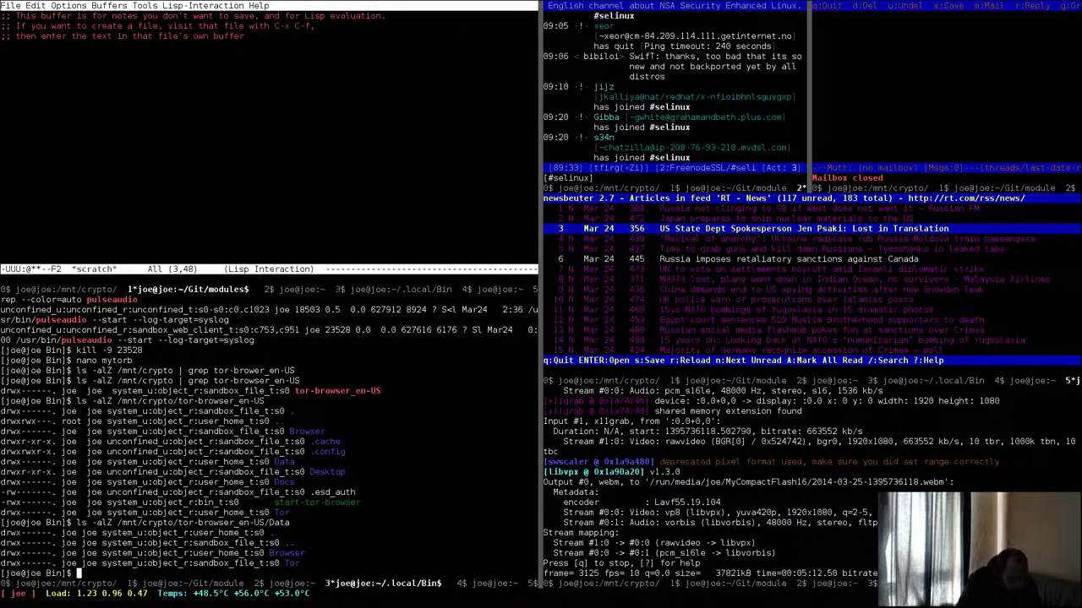
List /mnt/crypto/tor-browser_en-US/Data/Tor with ls -alZ, showing torrc files as torbrowser_etc_t
key(Up)
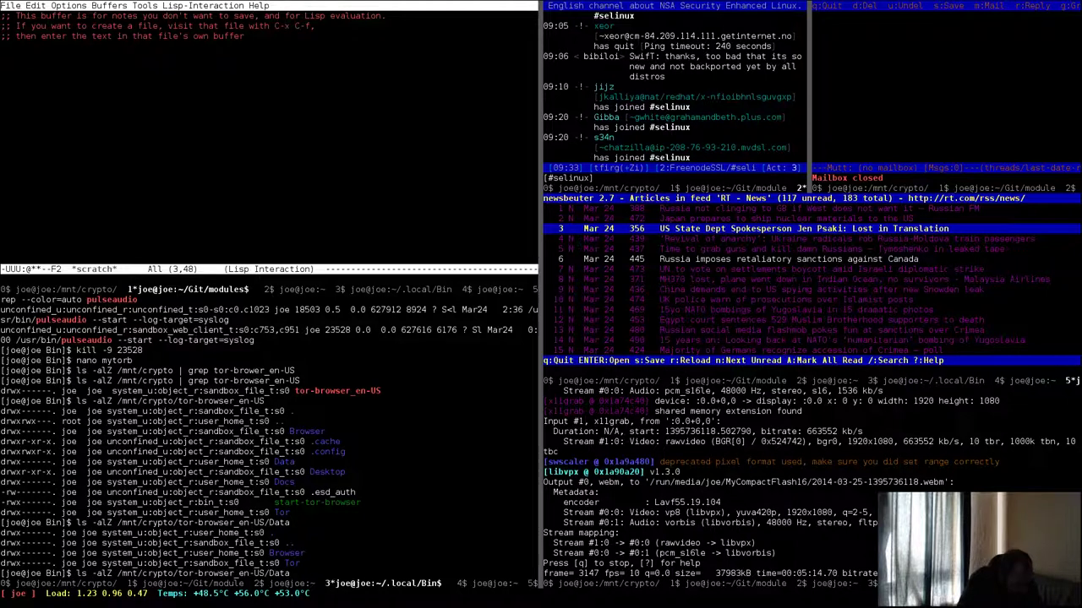
text(/Tor)
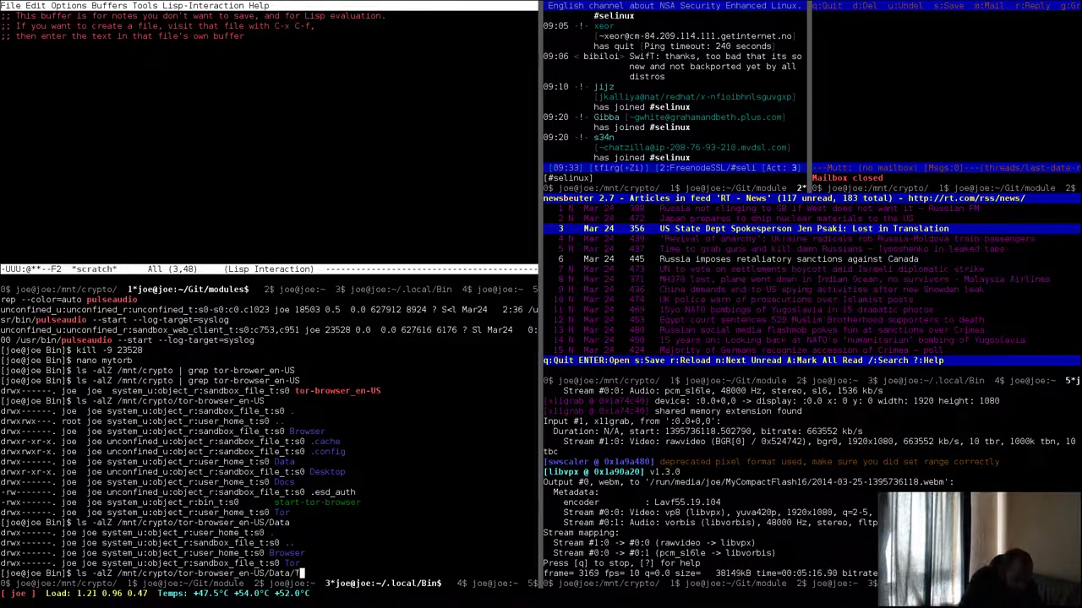
key(BackSpace)
key(BackSpace)
text(p)
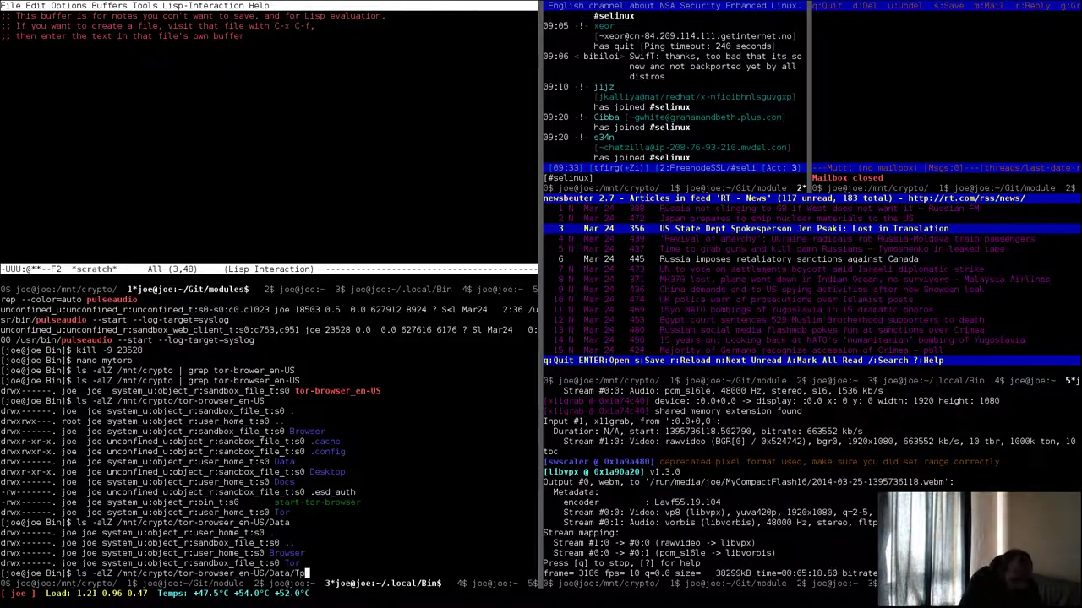
key(BackSpace)
text(or)
key(Return)
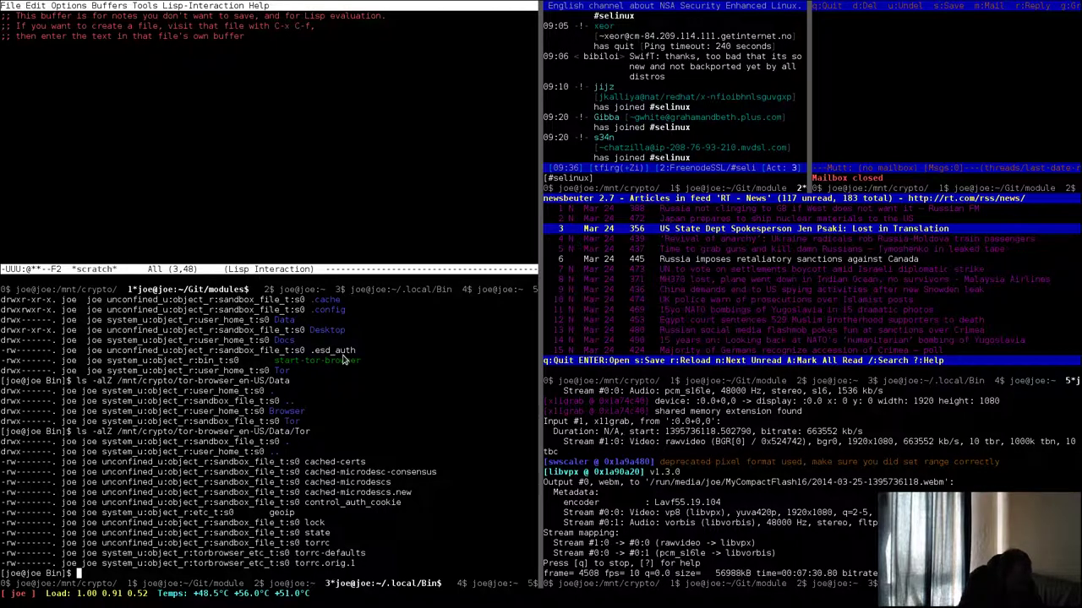
Discard the partly typed mytorb command and start Emacs find-file
text(mytorb)
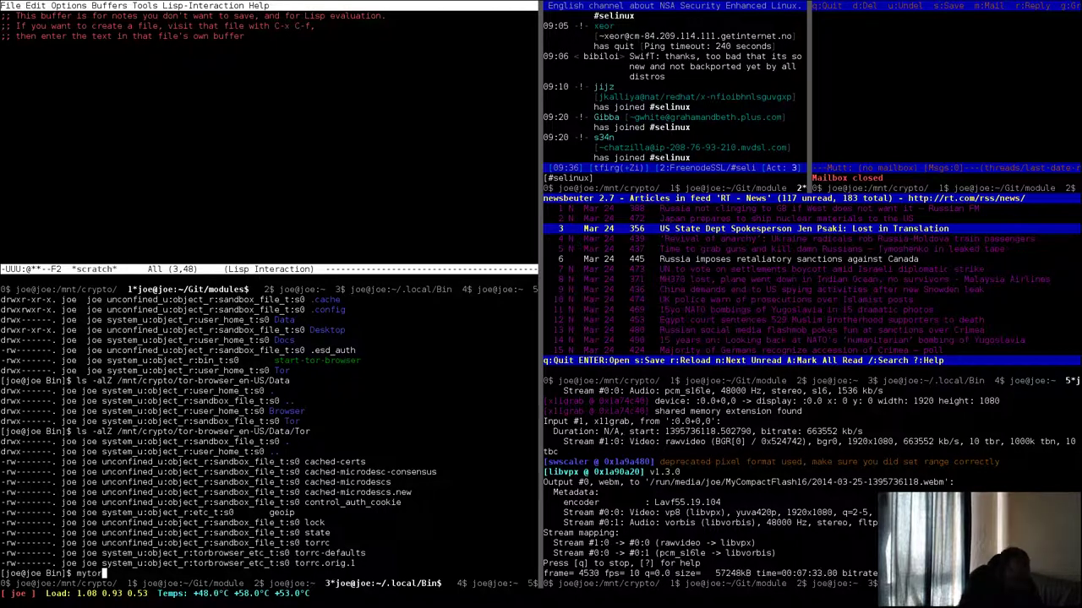
key(BackSpace)
key(BackSpace)
key(BackSpace)
key(BackSpace)
key(BackSpace)
key(BackSpace)
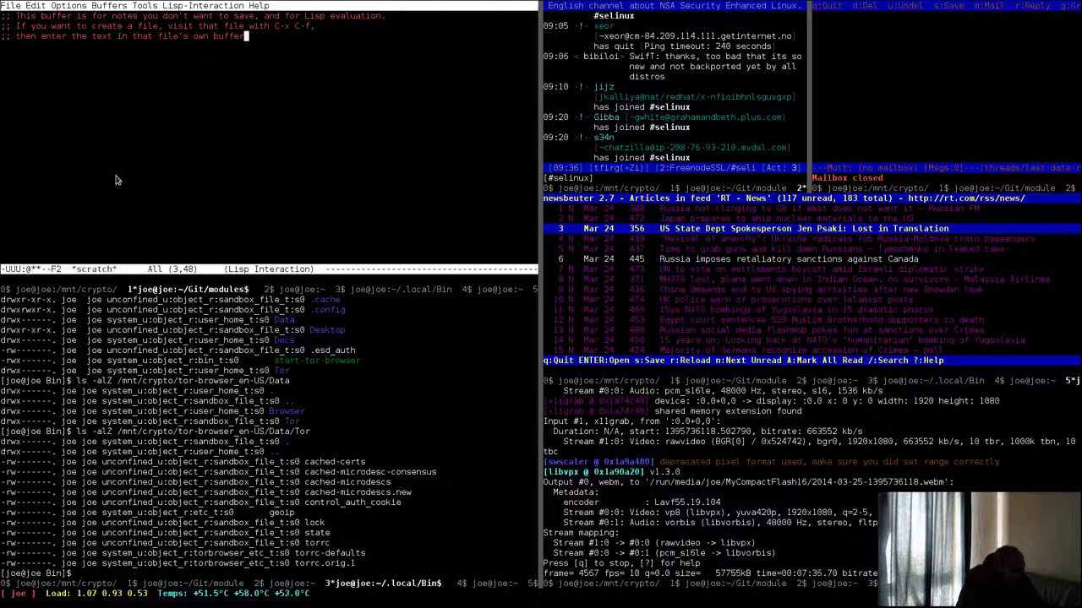
key(ctrl+x)
key(ctrl+f)
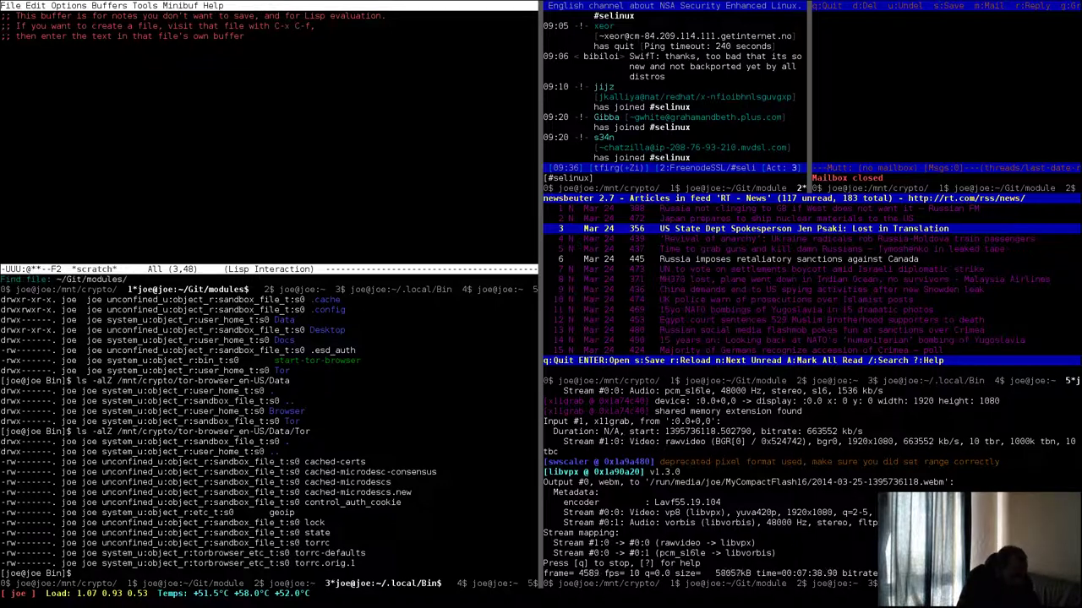
Open the ~/.local/Bin/mytorb launcher script in Emacs
key(BackSpace)
key(BackSpace)
key(BackSpace)
key(BackSpace)
key(BackSpace)
key(BackSpace)
key(BackSpace)
key(BackSpace)
key(BackSpace)
key(BackSpace)
key(BackSpace)
key(BackSpace)
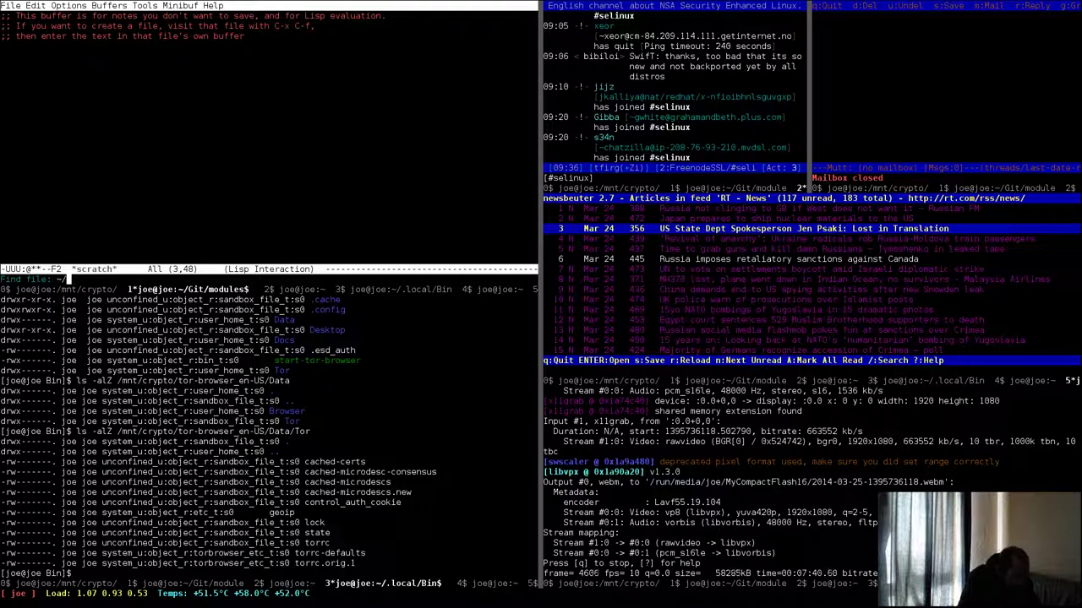
text(.local/)
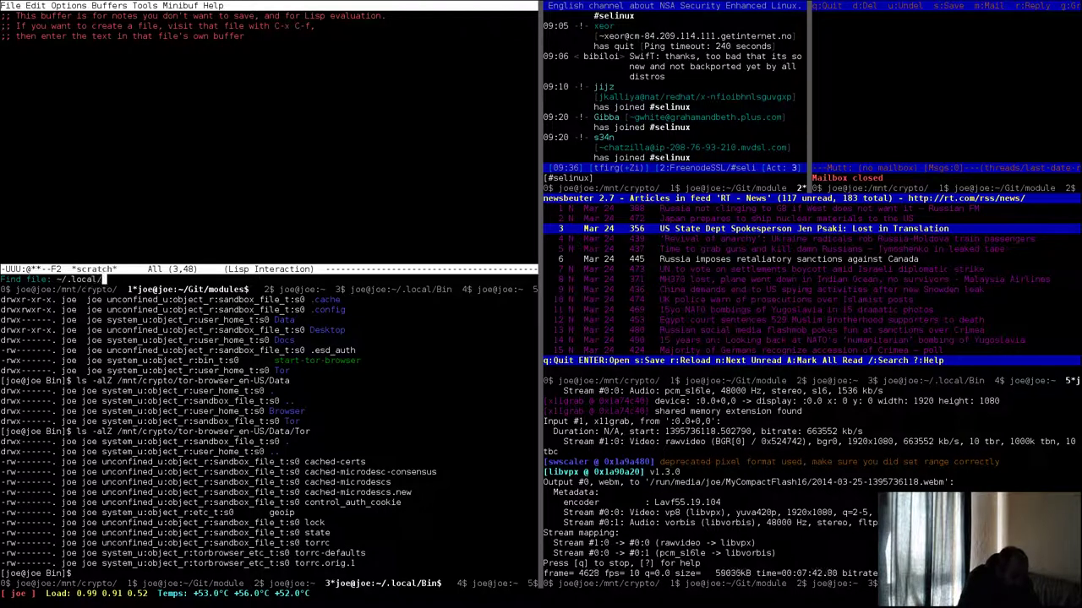
text(Bin/)
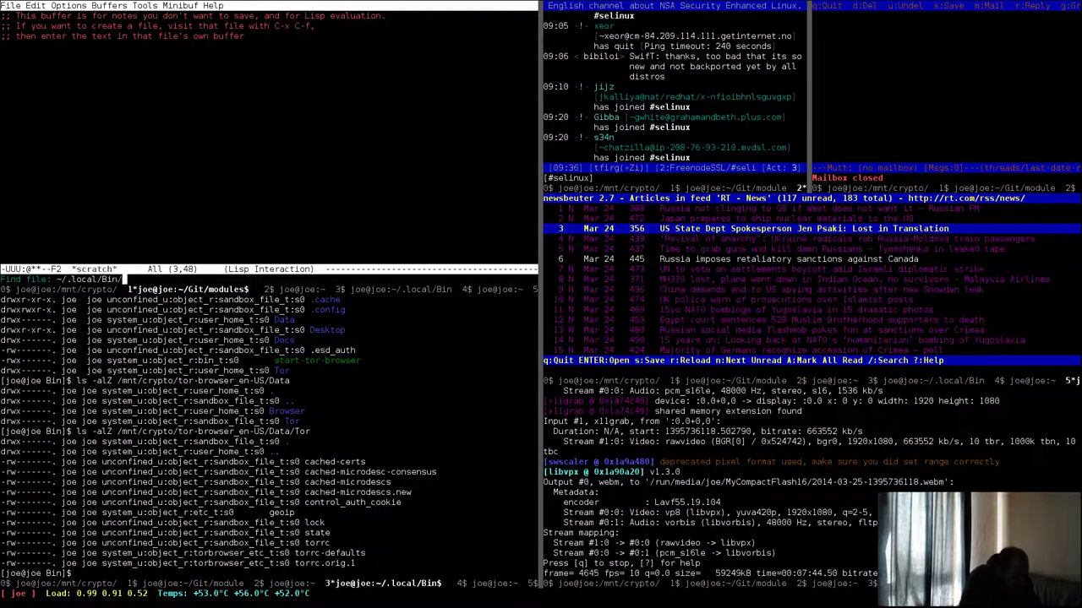
text(mytorbv)
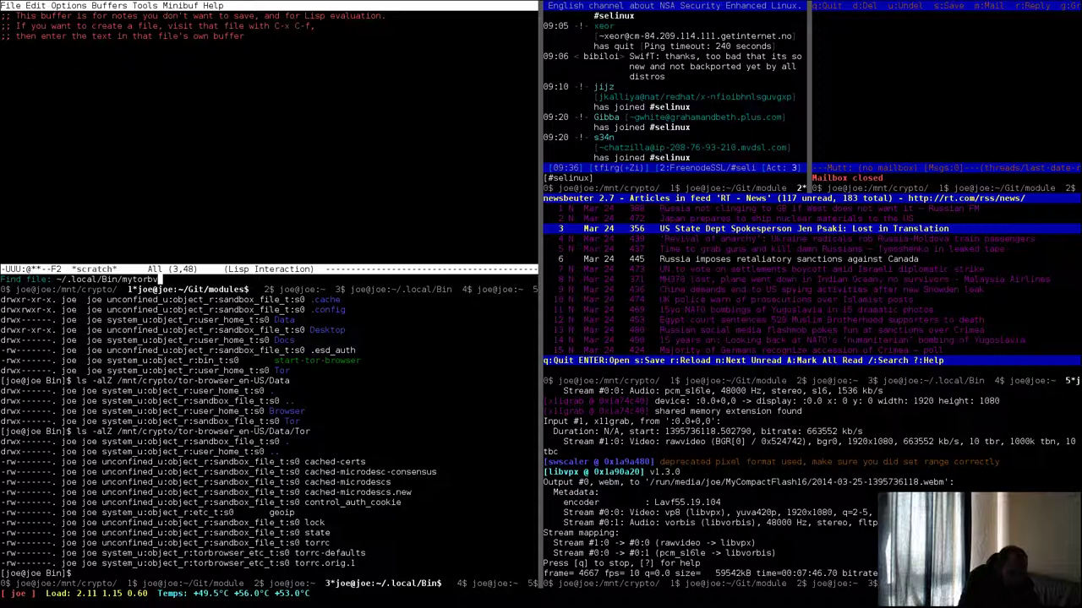
key(BackSpace)
key(Return)
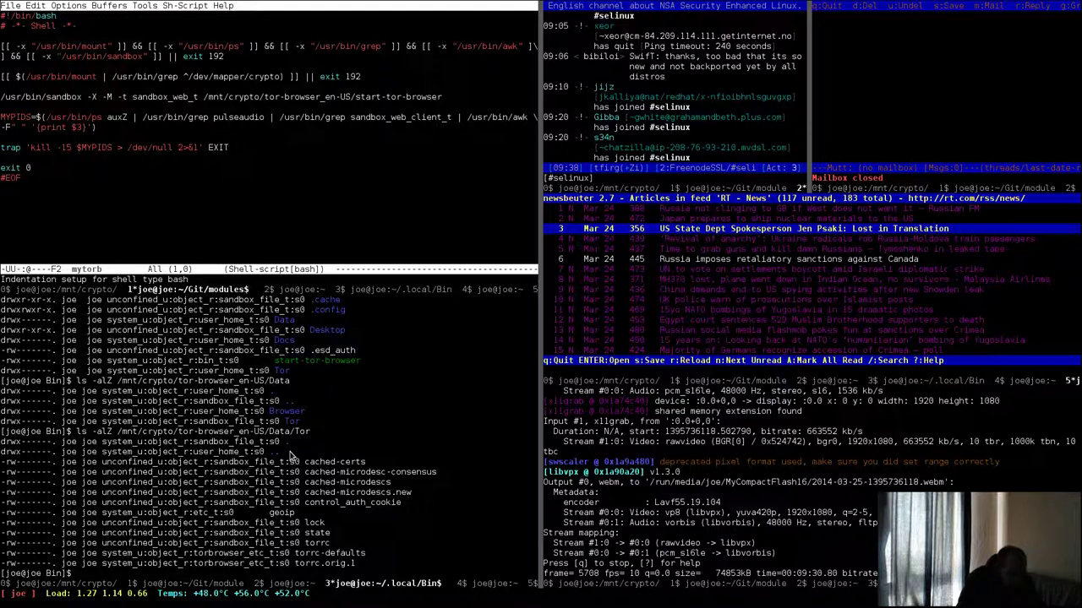
Run mytorb to launch Tor Browser in a sandbox_web_t sandbox window
text(myto)
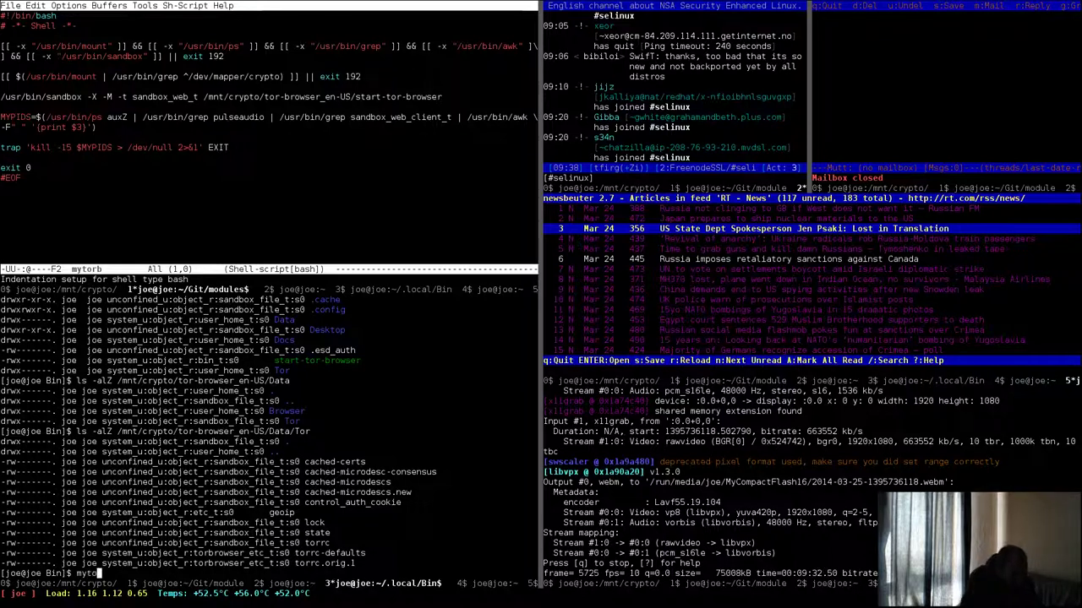
text(rb)
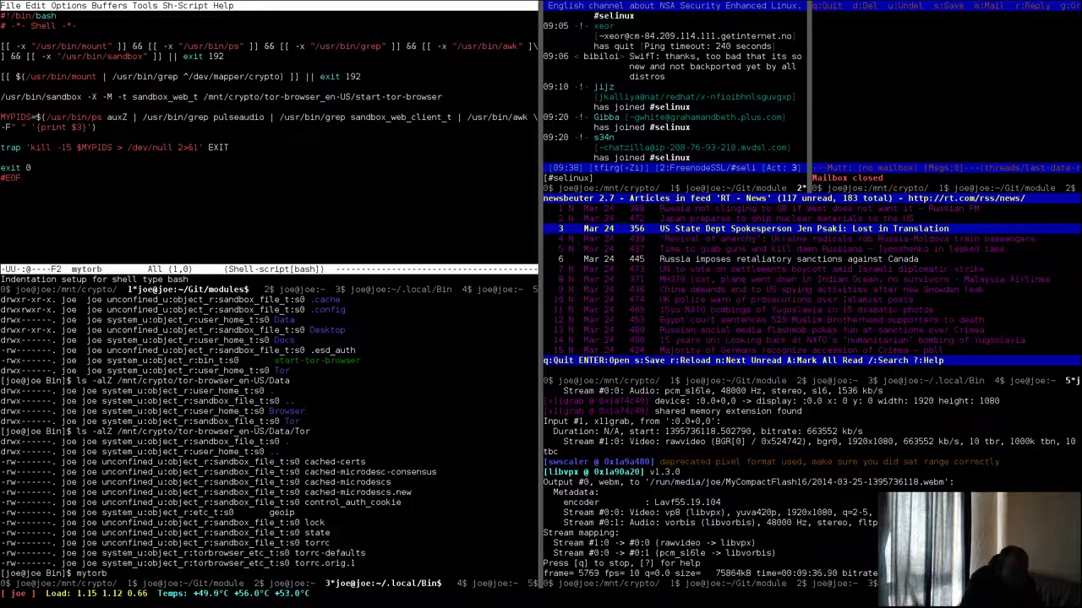
key(Return)
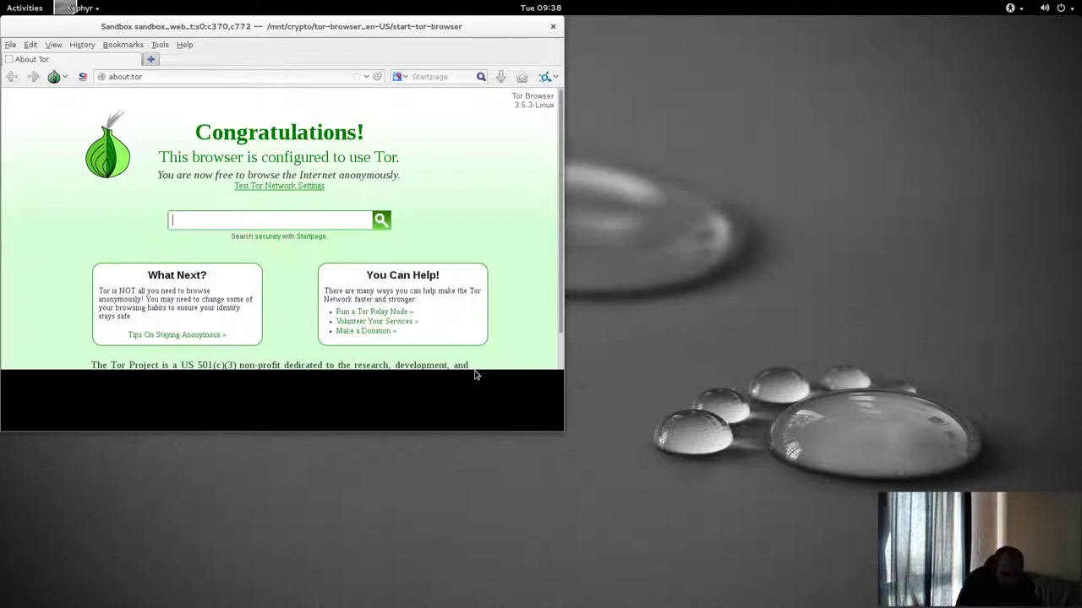
Enlarge the sandbox window and maximize it over the desktop
drag(478, 365, 473, 426)
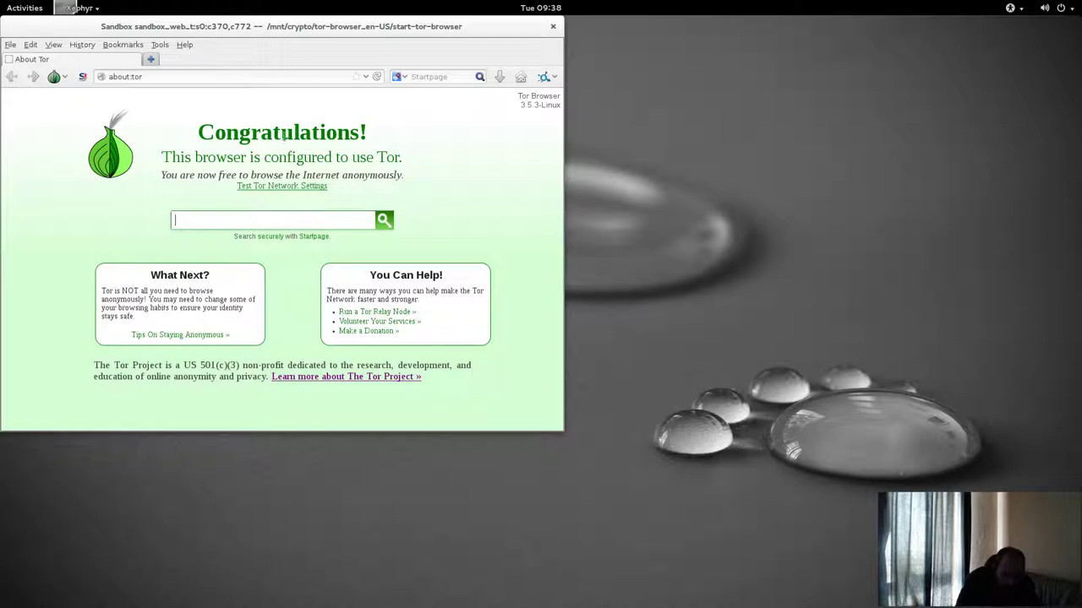
double_click(444, 32)
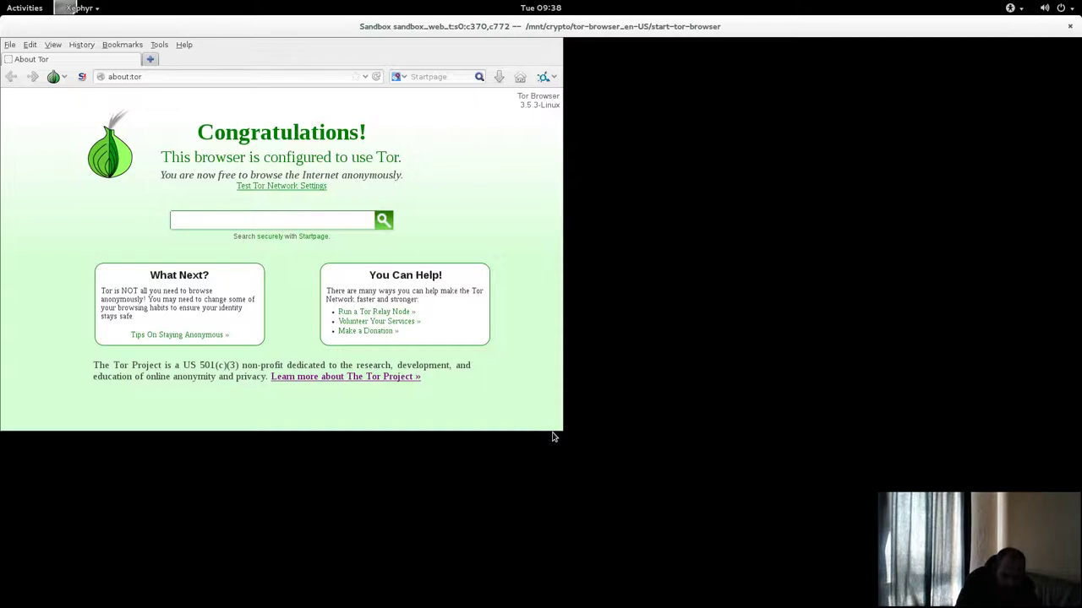
Fill the screen with the browser, run Test Tor Network Settings, and highlight the exit IP
drag(547, 426, 1081, 607)
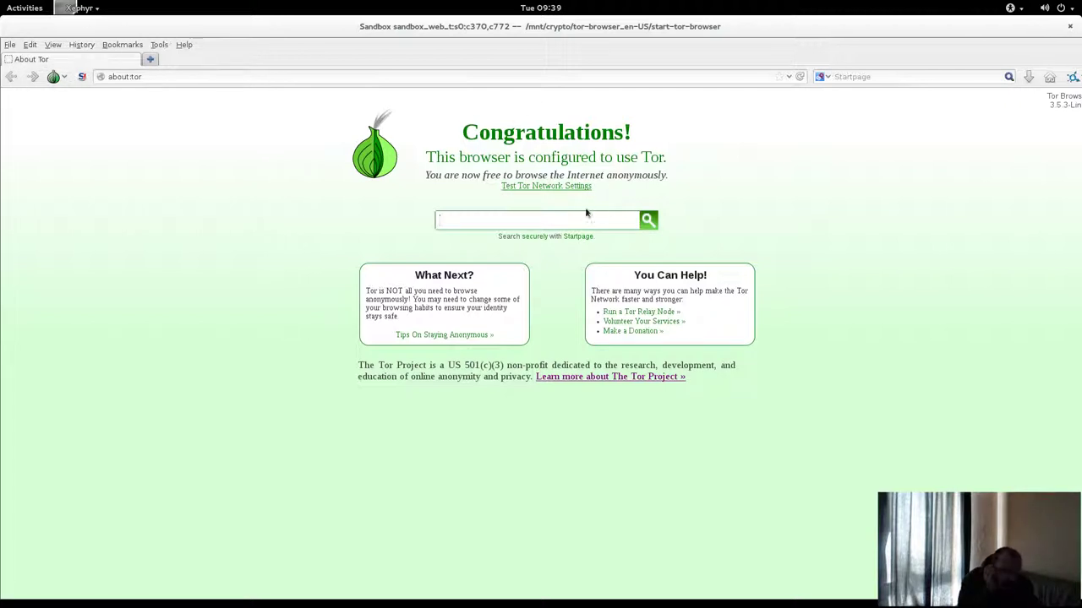
click(568, 187)
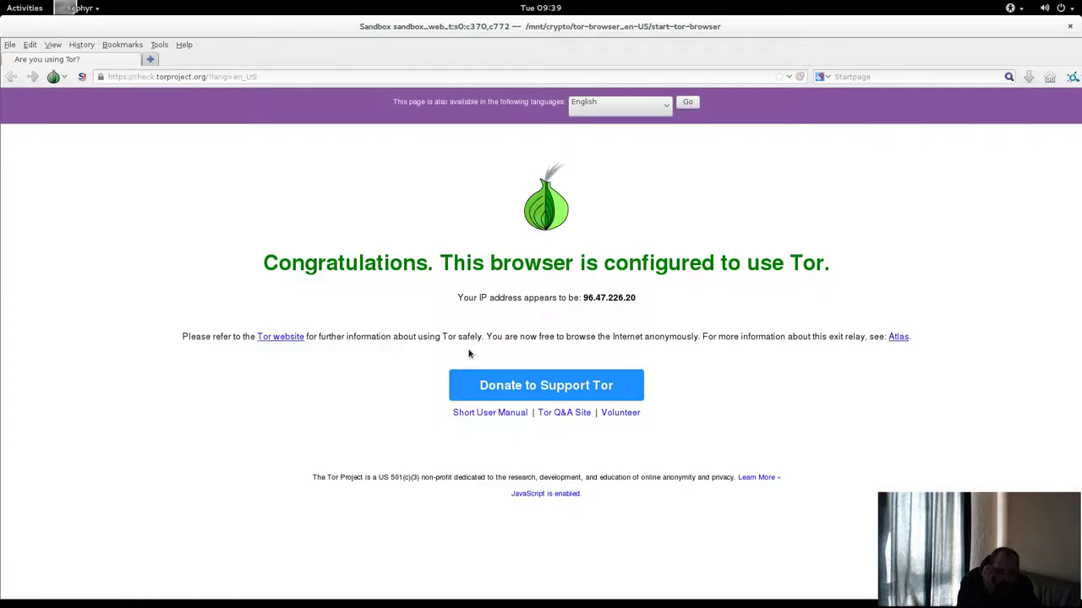
drag(584, 298, 637, 298)
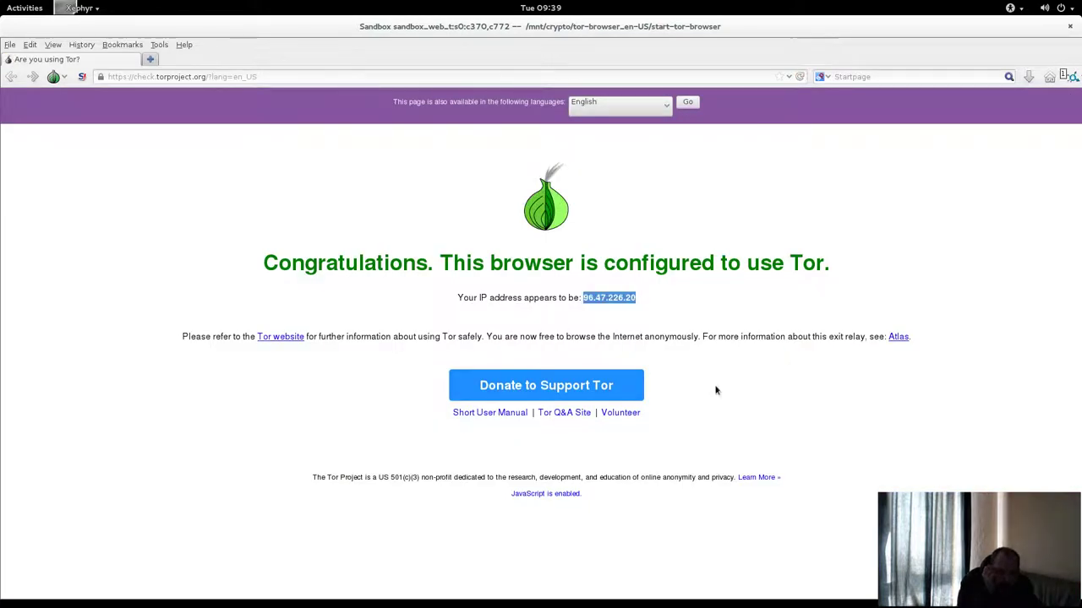
drag(256, 254, 439, 257)
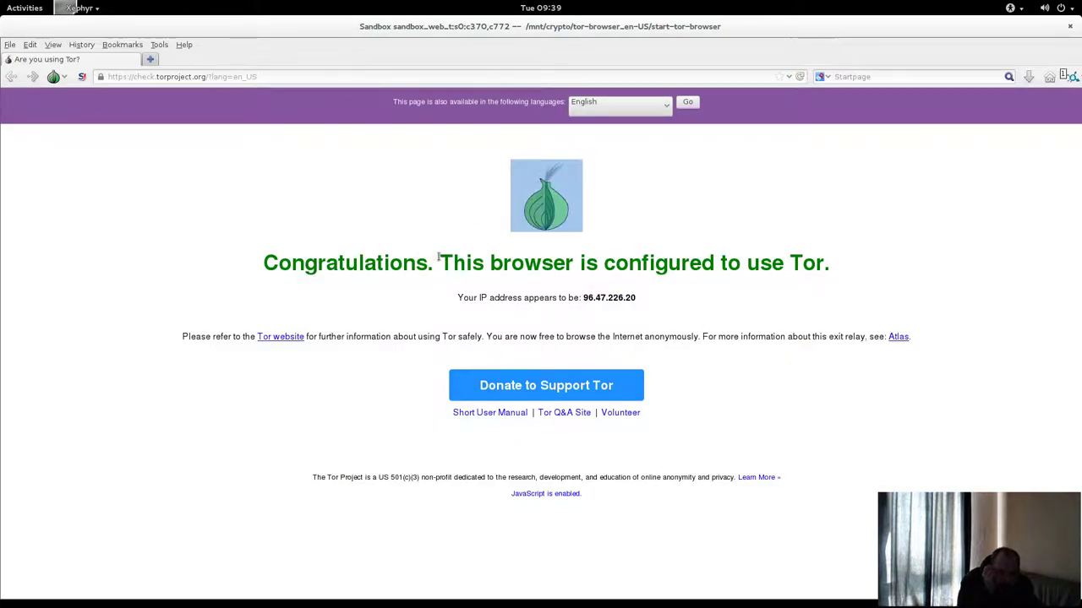
click(370, 251)
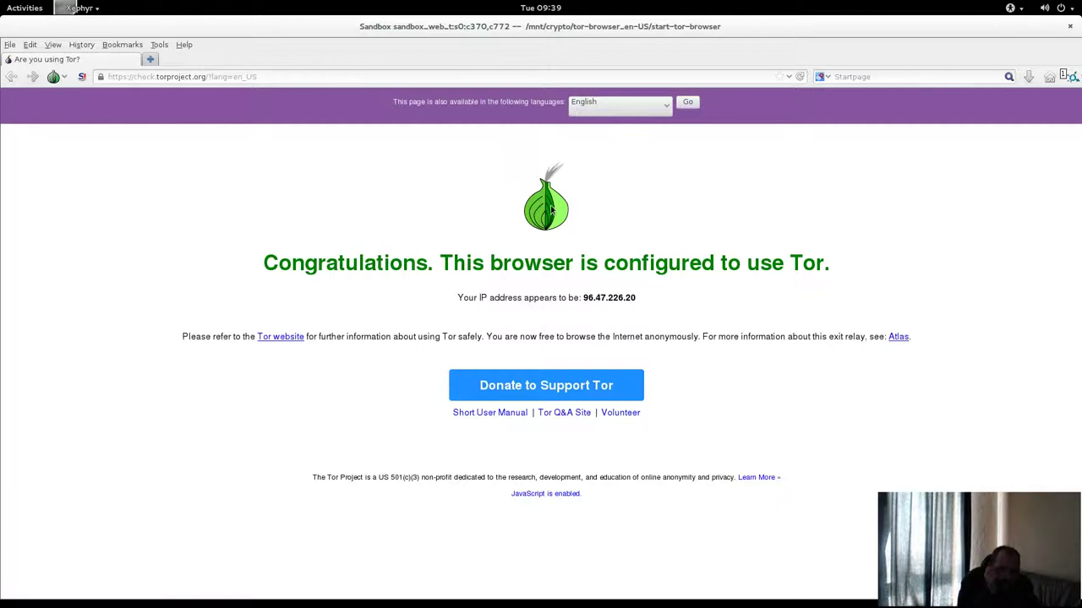
Use Save Image As on the onion logo, proposing tor-on.png on the Desktop
right_click(555, 211)
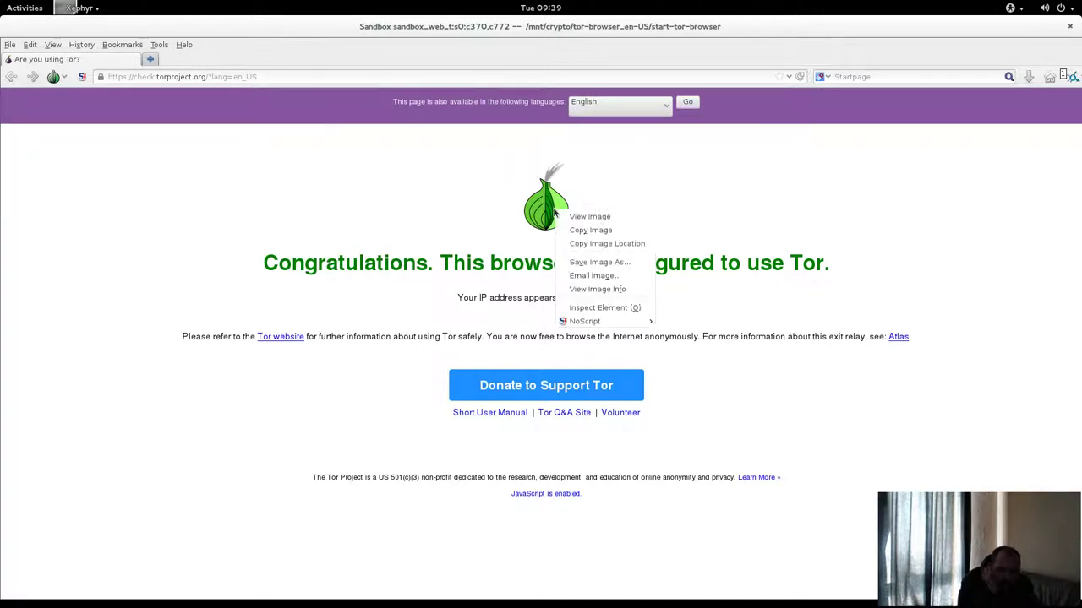
click(571, 263)
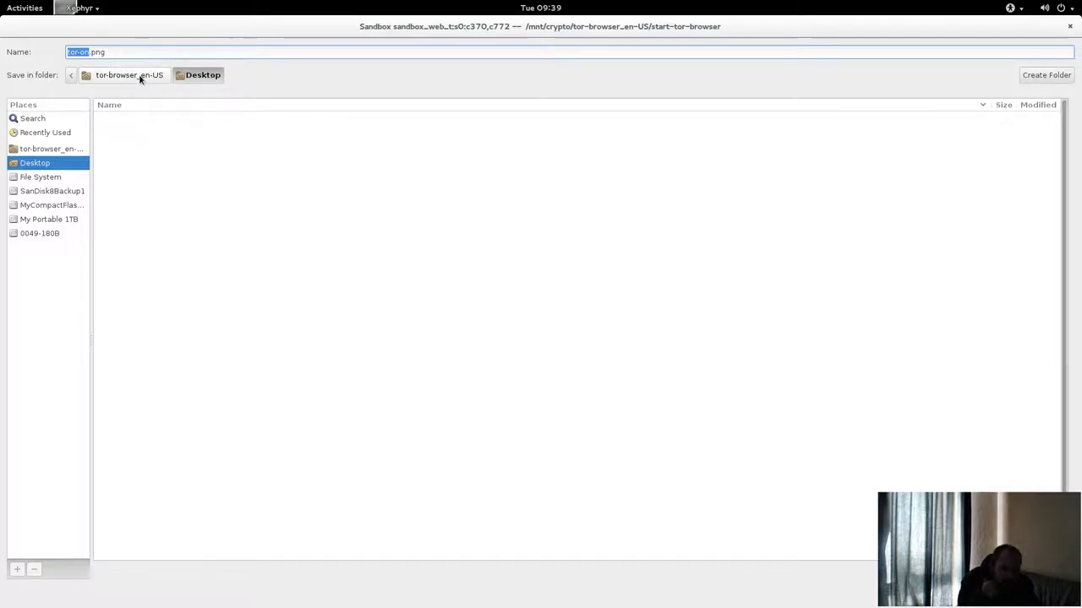
Browse the sandbox's File System into home/joe in the save dialog
click(38, 177)
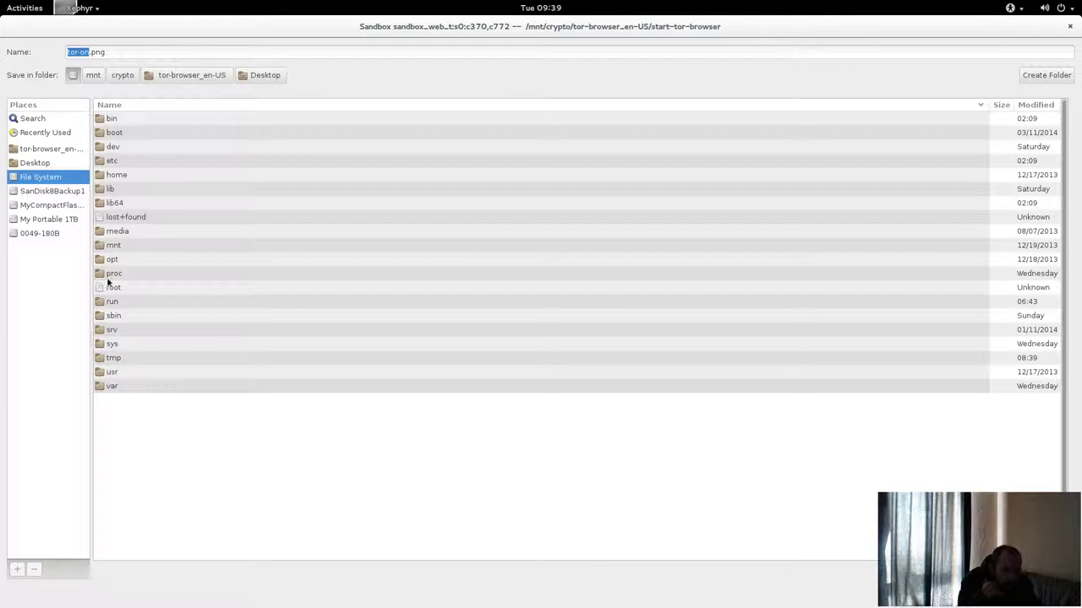
double_click(122, 174)
double_click(112, 119)
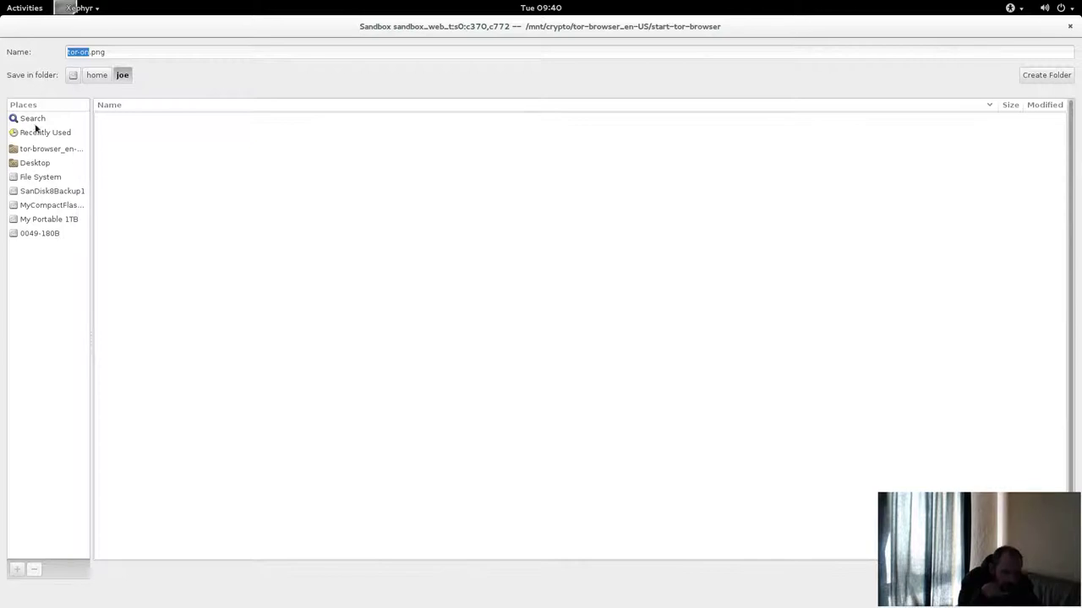
Browse /tmp and its pulse folder, then cancel the save dialog
click(30, 178)
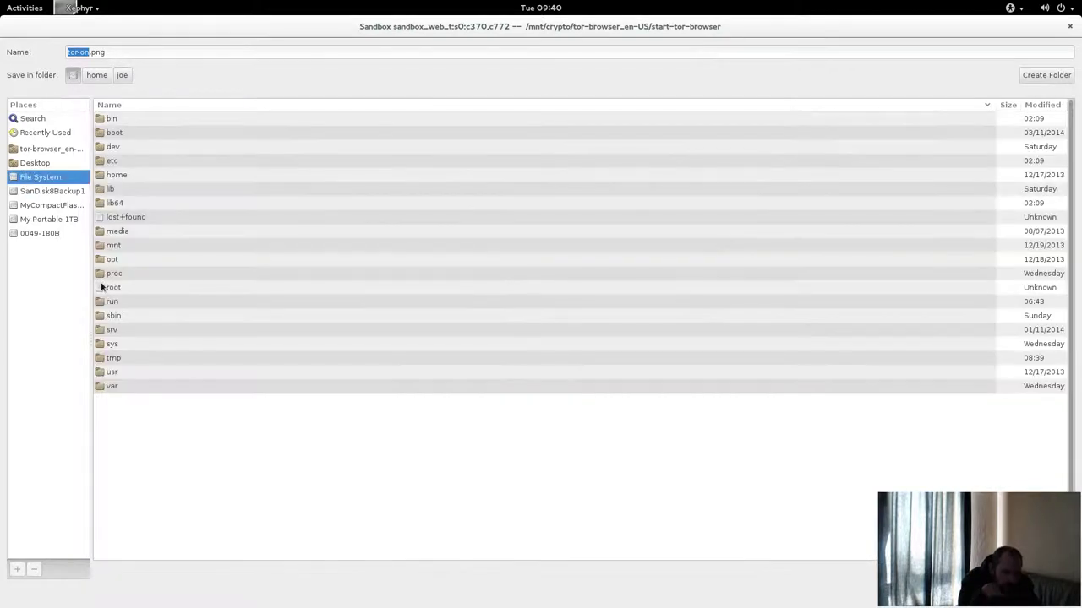
click(102, 359)
double_click(103, 359)
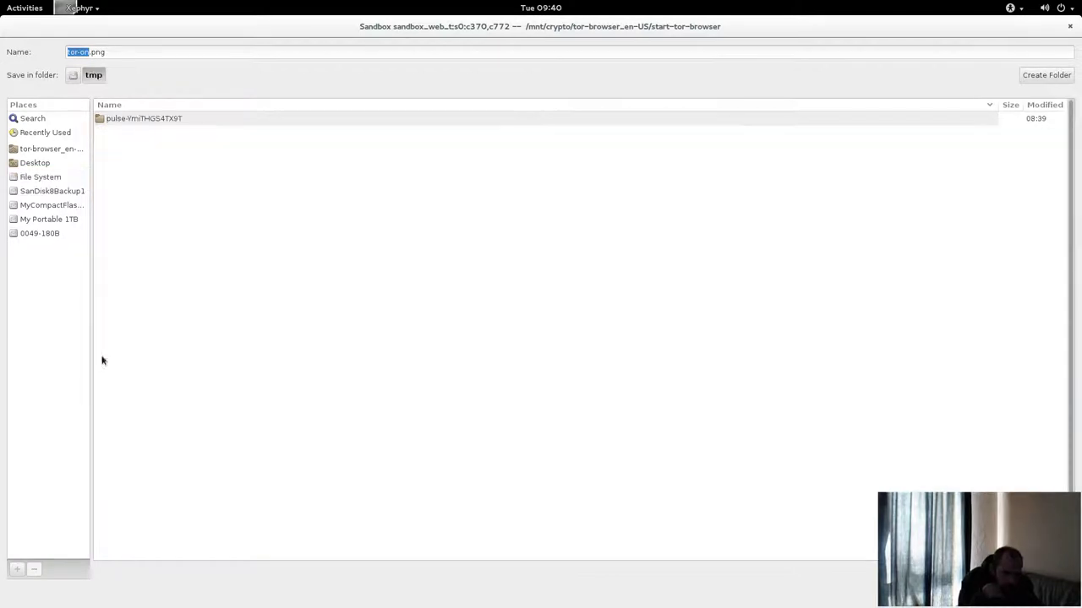
click(102, 121)
double_click(103, 121)
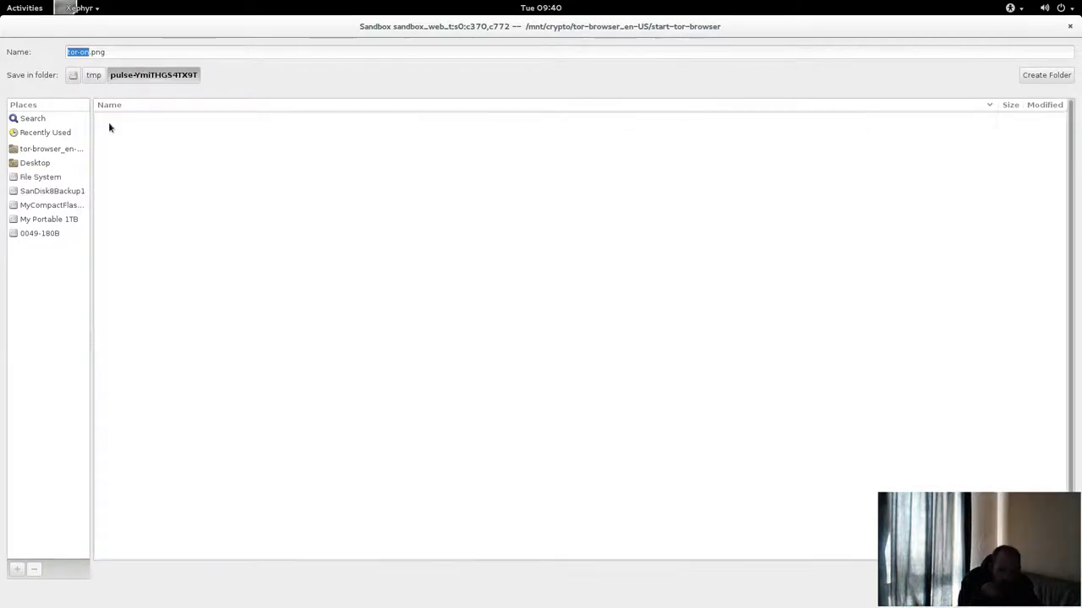
click(94, 80)
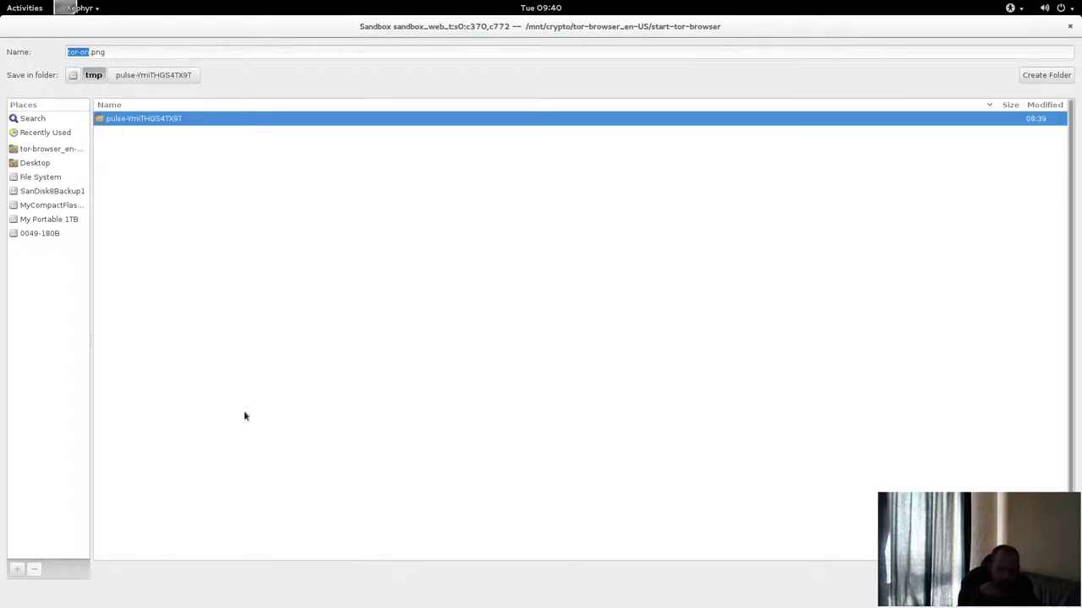
key(Return)
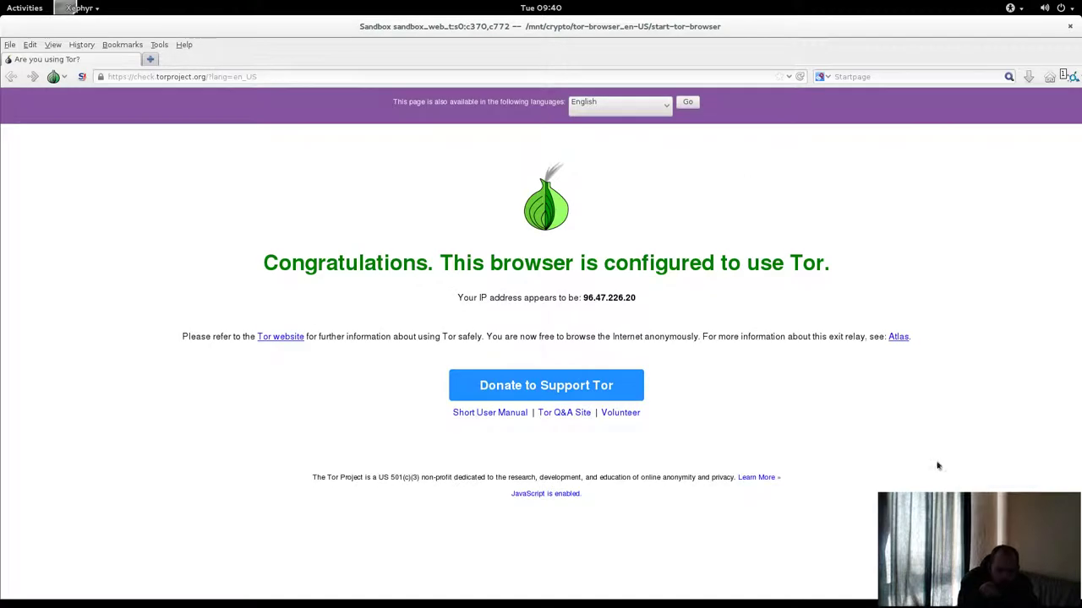
Back in the terminal, run ls -alZ /tmp to list its entries with SELinux contexts
key(alt+Tab)
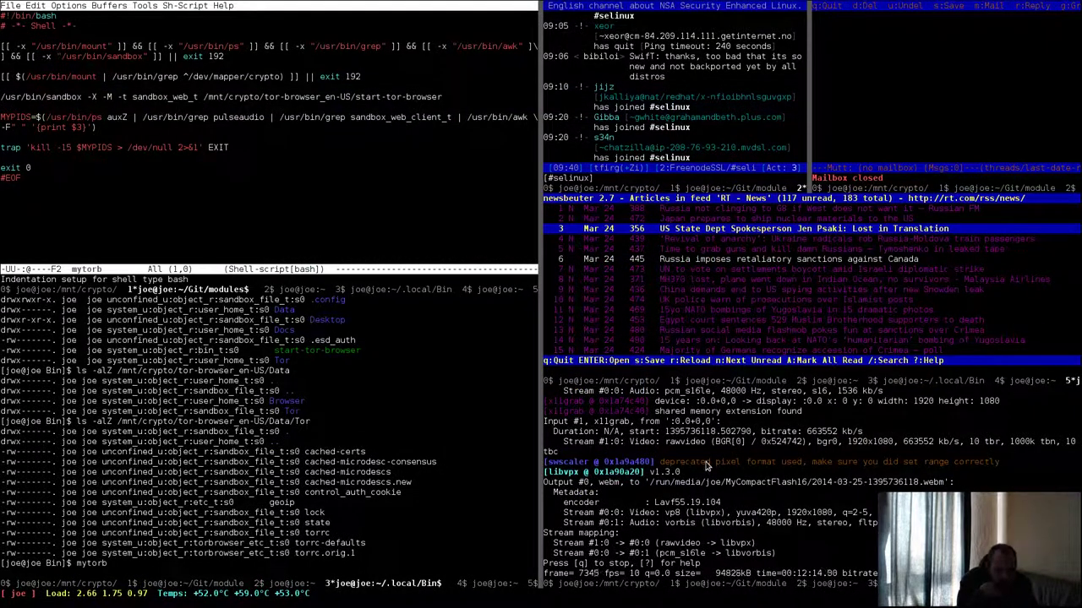
text(q)
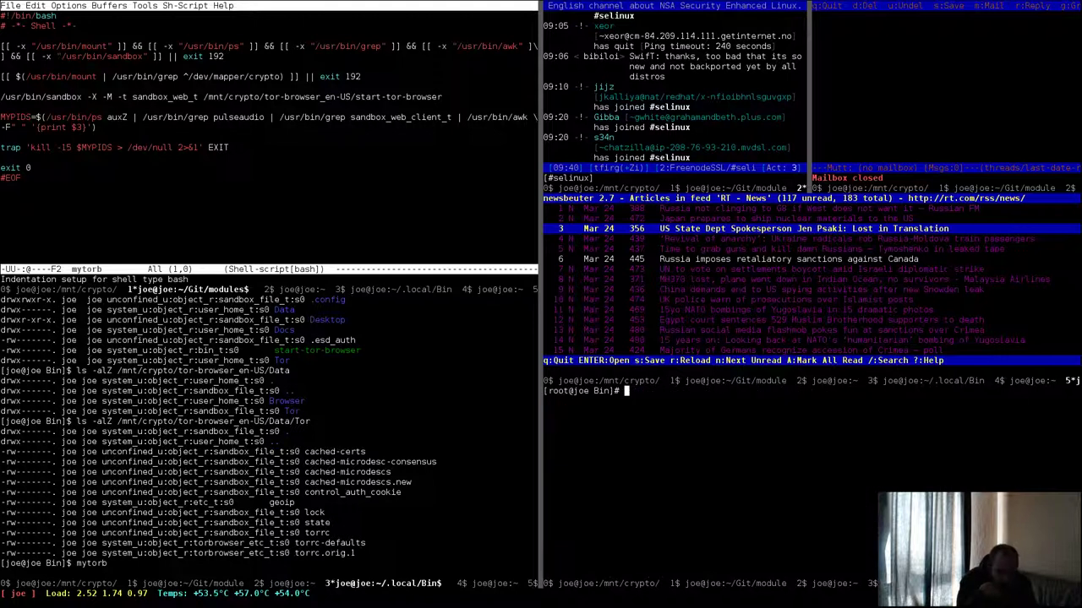
text(ls -a)
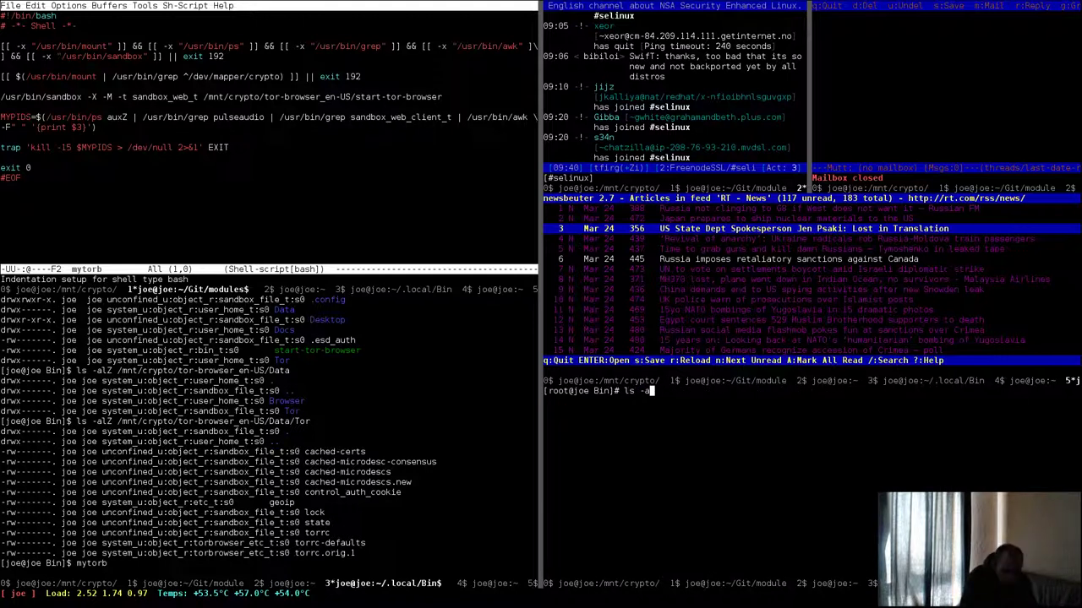
text(lZ /tmp)
key(Return)
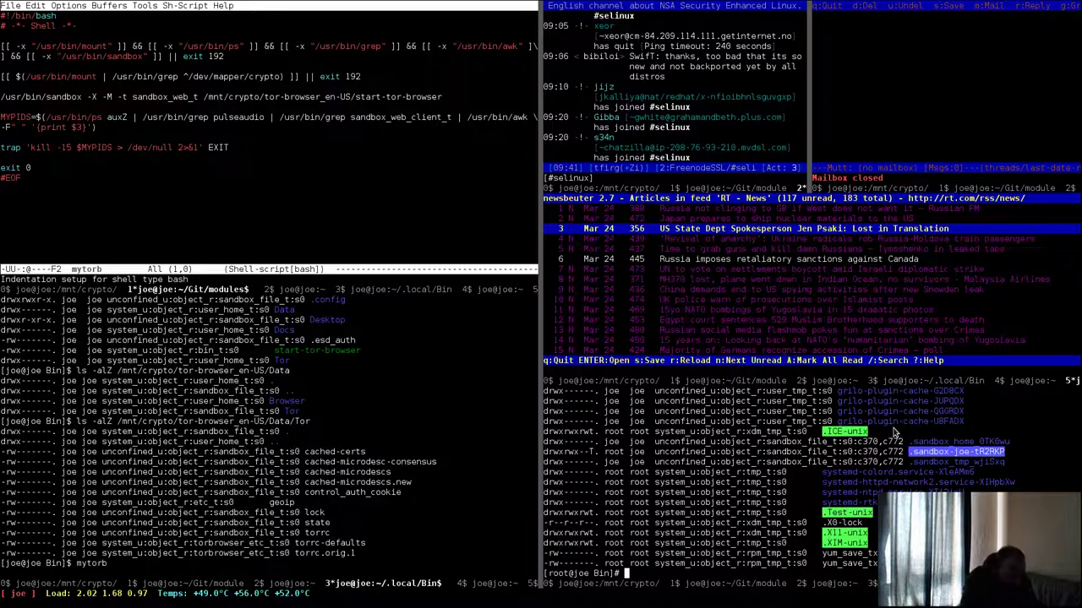
Run ps auxZ | grep sandbox_web, then rerun it piped through less
text(ps aux)
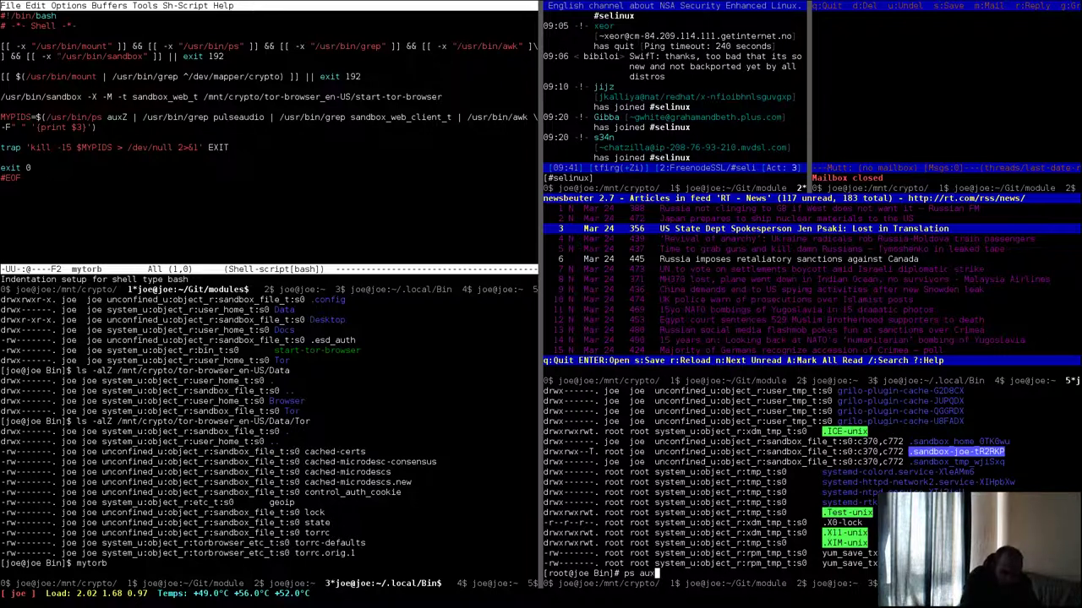
text(Z | grep )
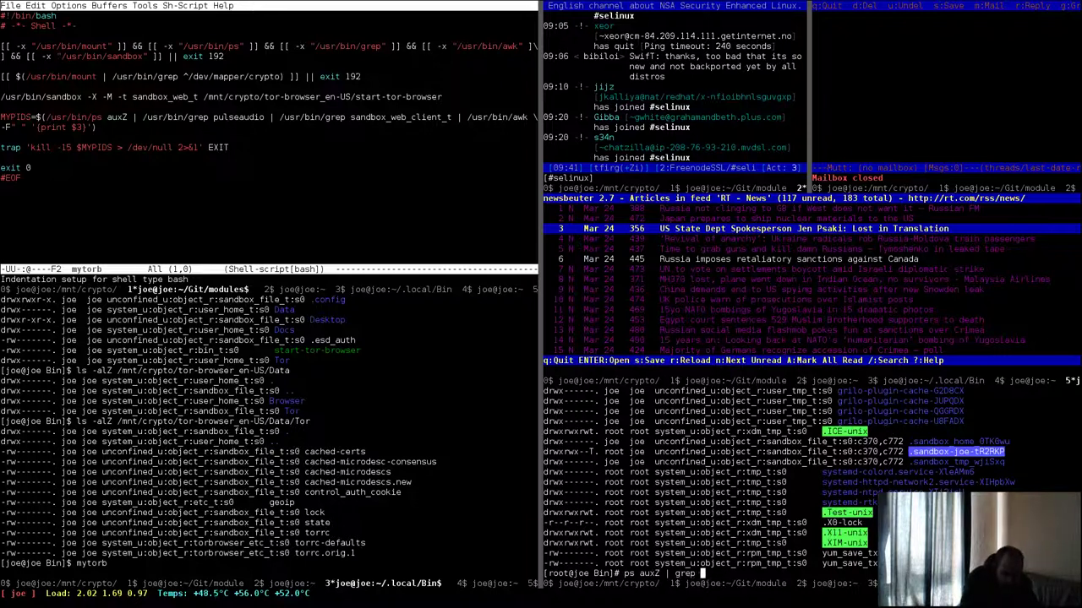
text(sandbox_web)
key(Return)
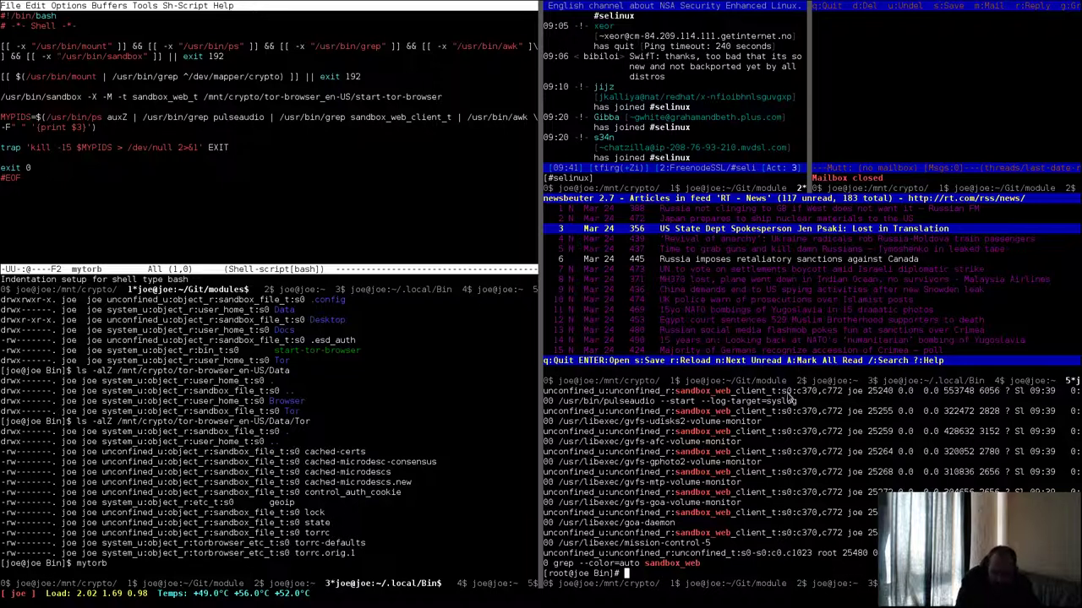
key(Up)
text(| )
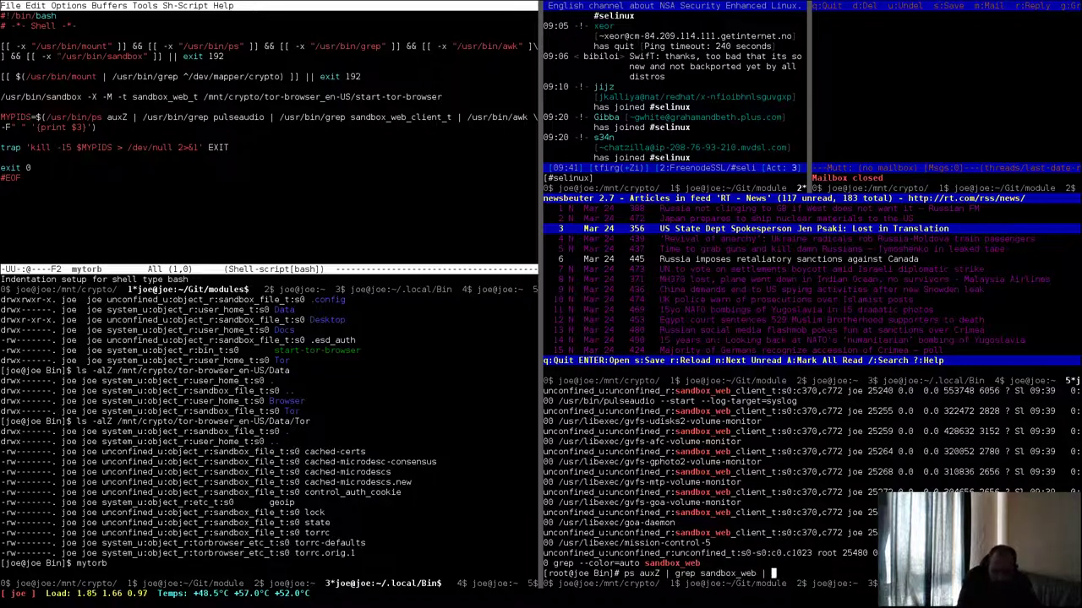
text(less)
key(Return)
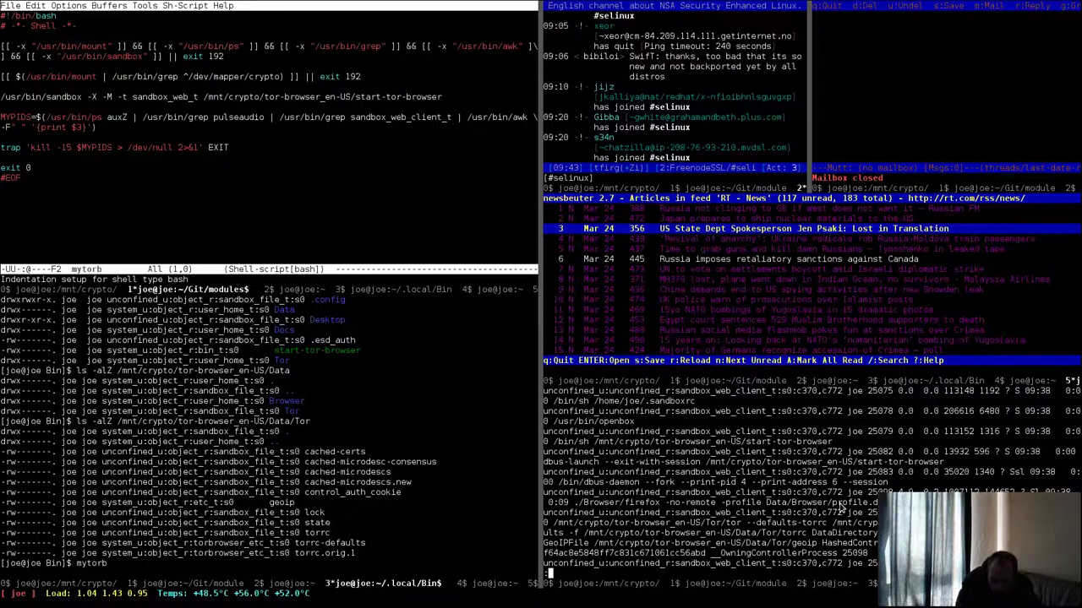
Page through the process list to the dbus-daemon, firefox and tor lines
scroll(840, 505, down, 3)
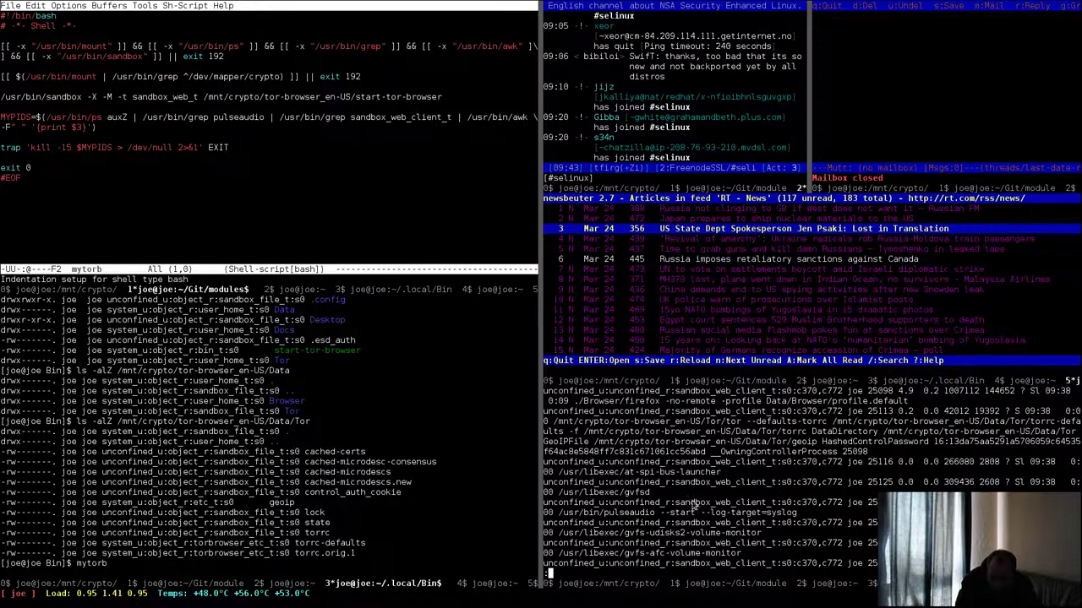
scroll(626, 514, down, 2)
scroll(617, 511, down, 1)
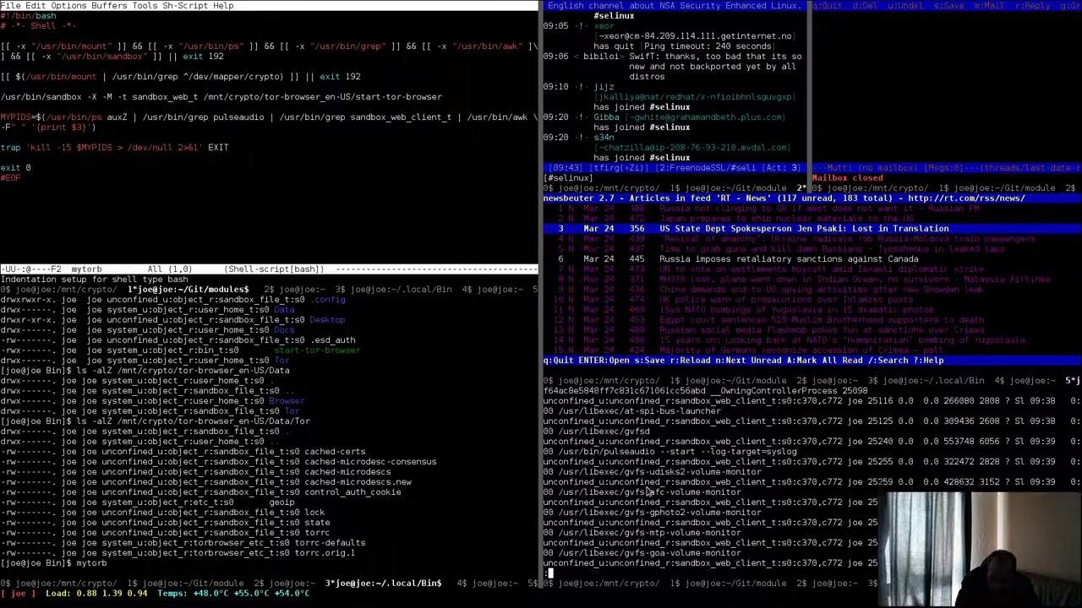
scroll(640, 456, down, 1)
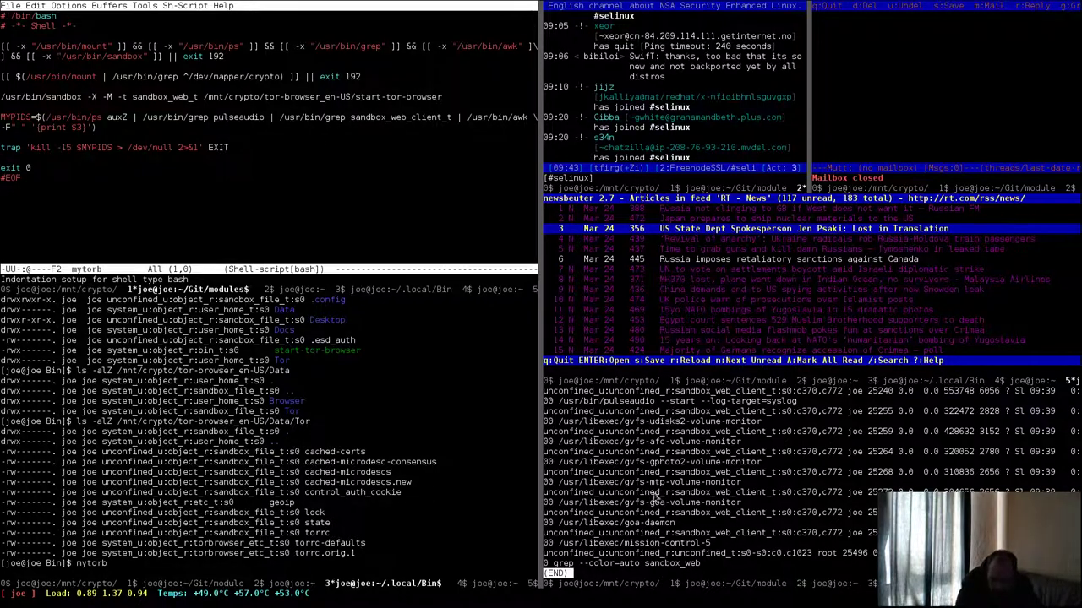
key(Up)
key(Up)
key(Up)
key(Up)
key(Up)
key(Up)
key(Up)
key(Up)
key(Up)
key(Up)
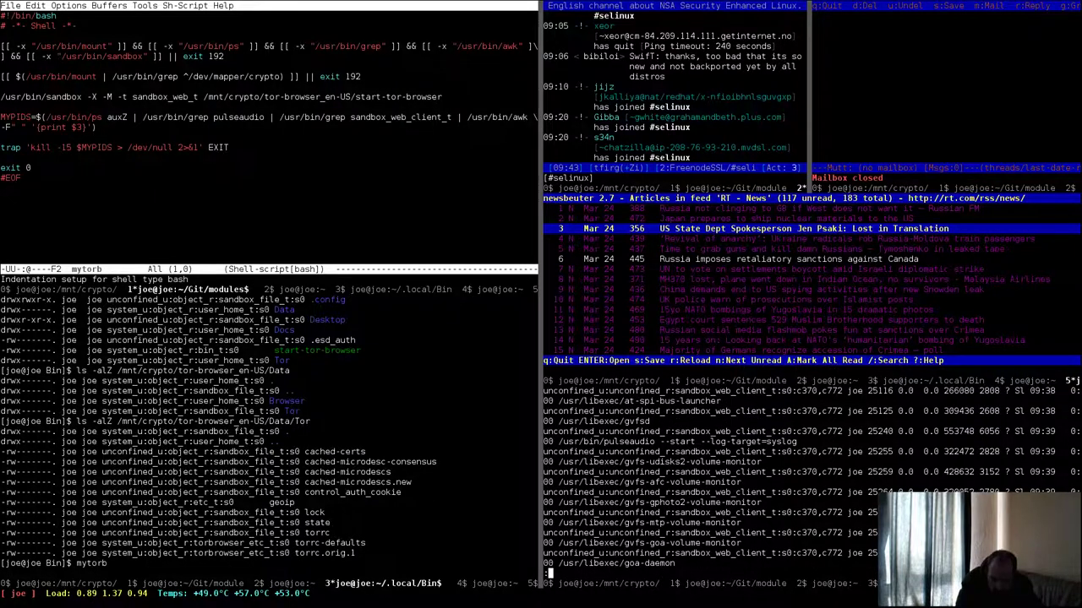
key(Up)
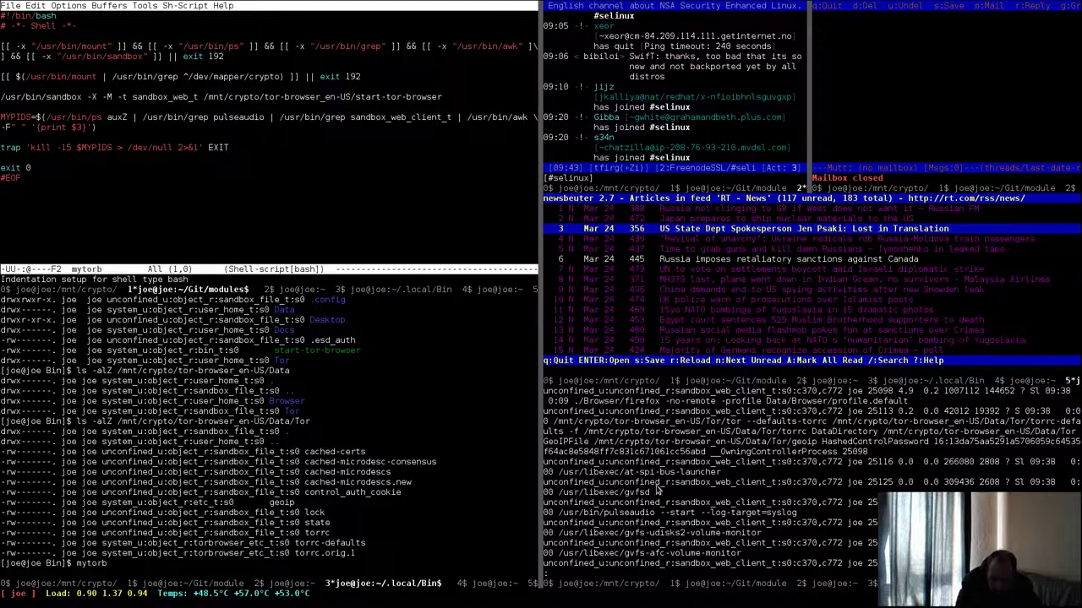
key(Up)
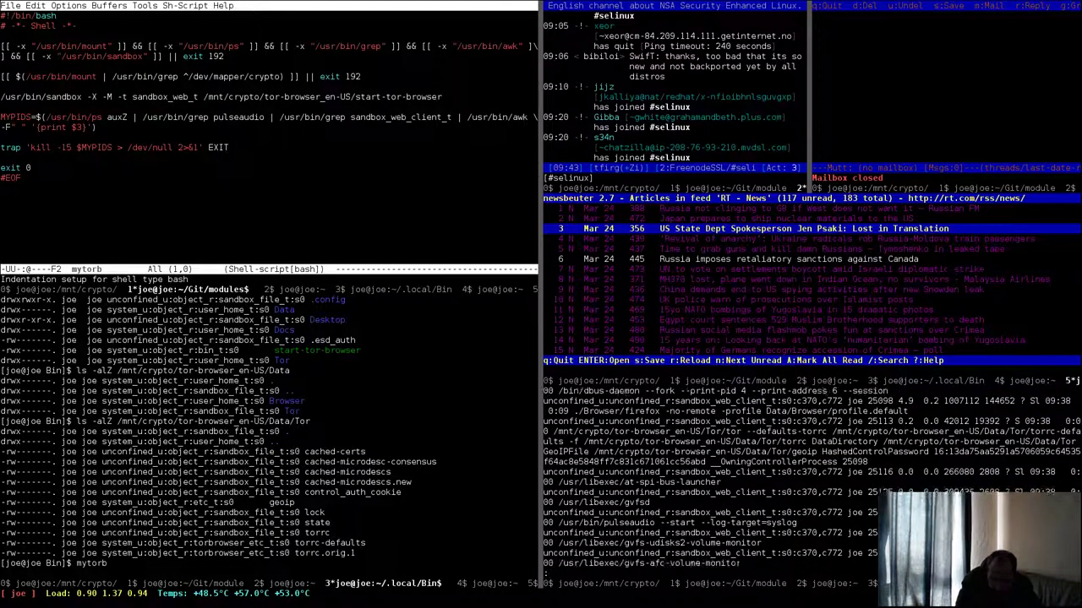
key(Up)
Jump to the end of the list, quit less, and switch screen windows
key(space)
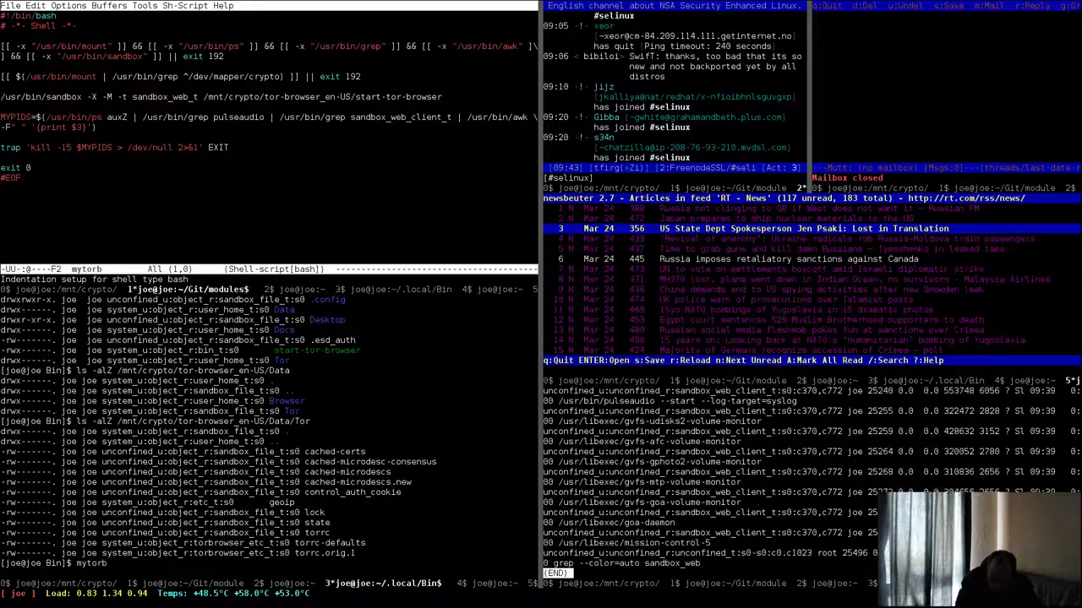
key(Up)
key(Up)
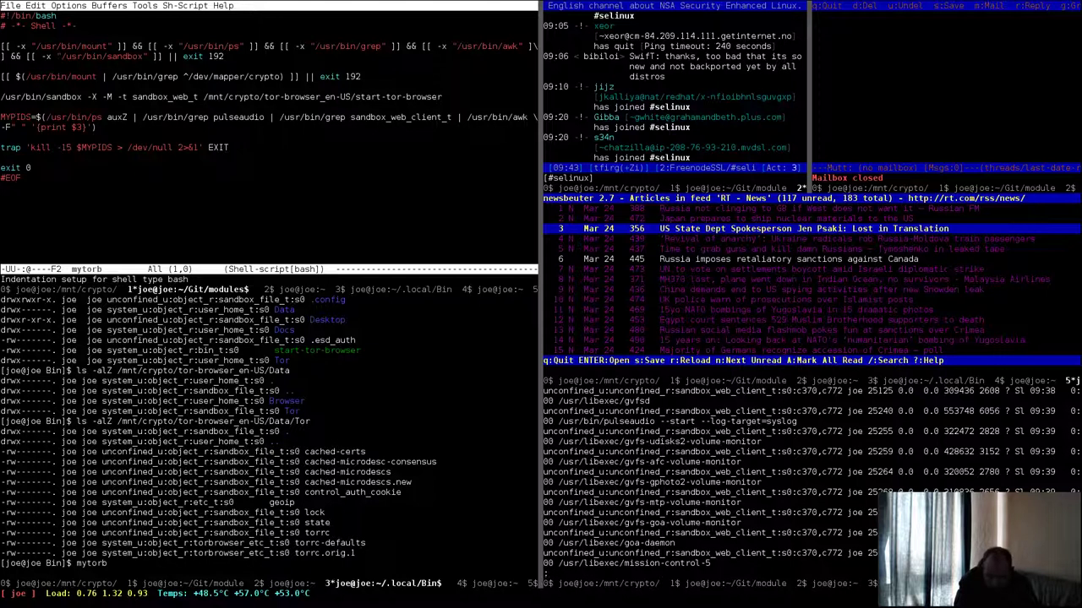
key(q)
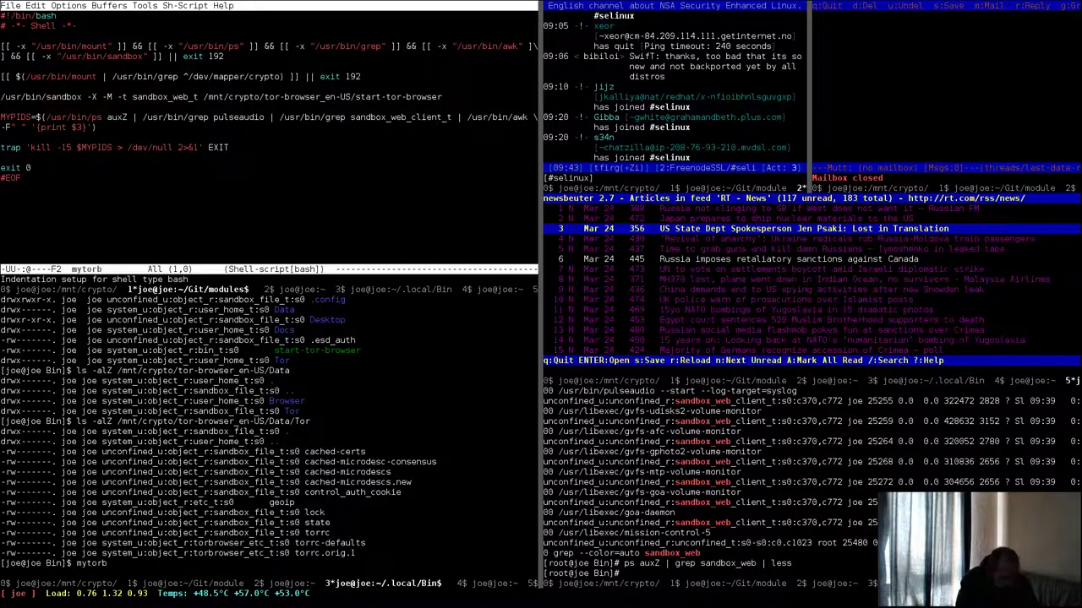
key(ctrl+a)
key(ctrl+a)
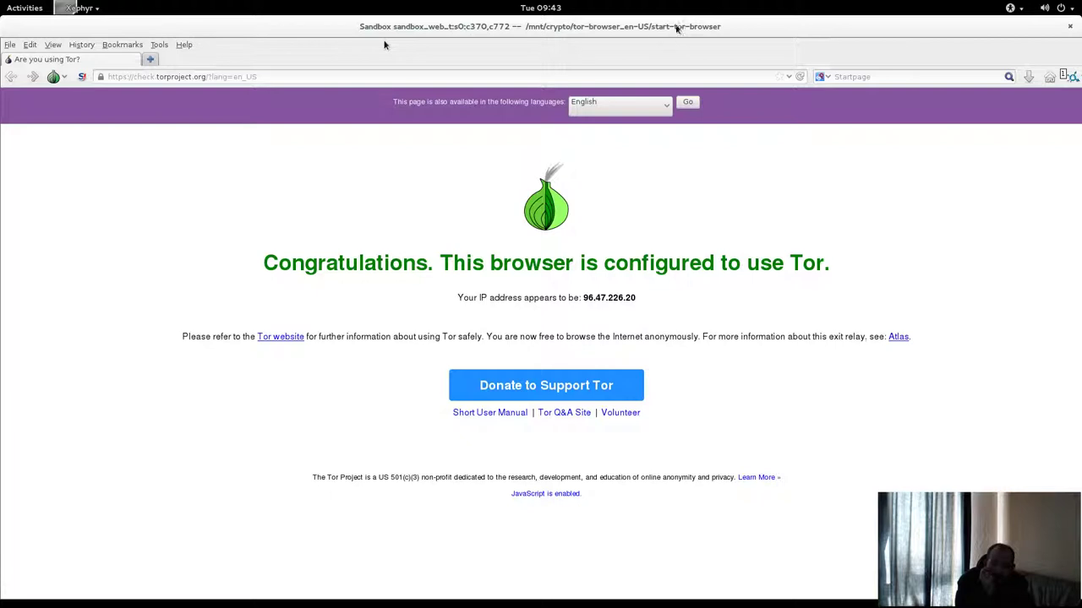
Load youtube.com in a new browser tab and scroll down the page
click(151, 60)
text(you)
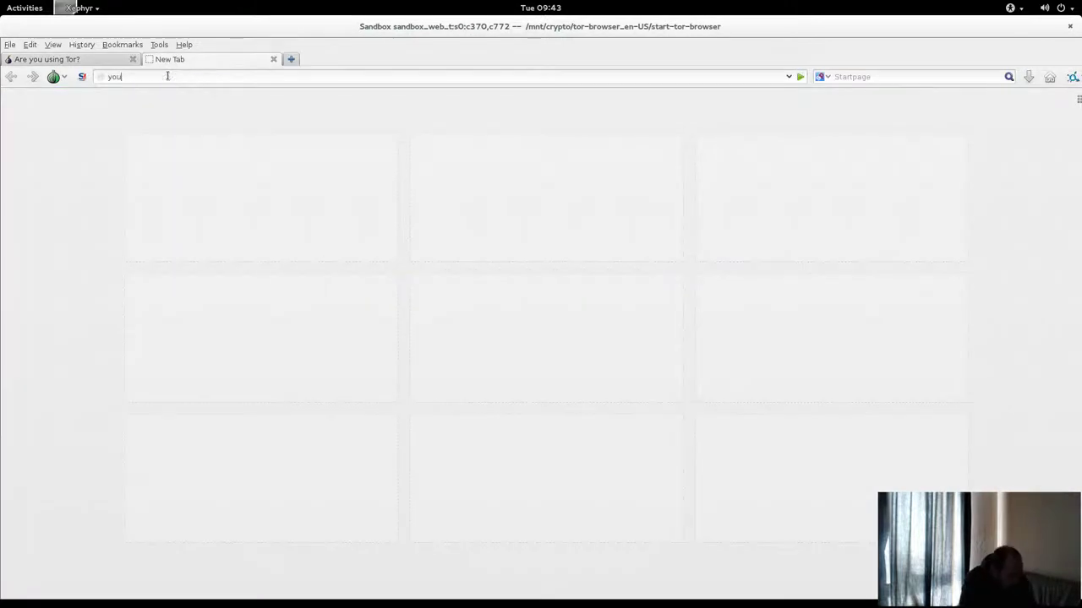
text(tube.com)
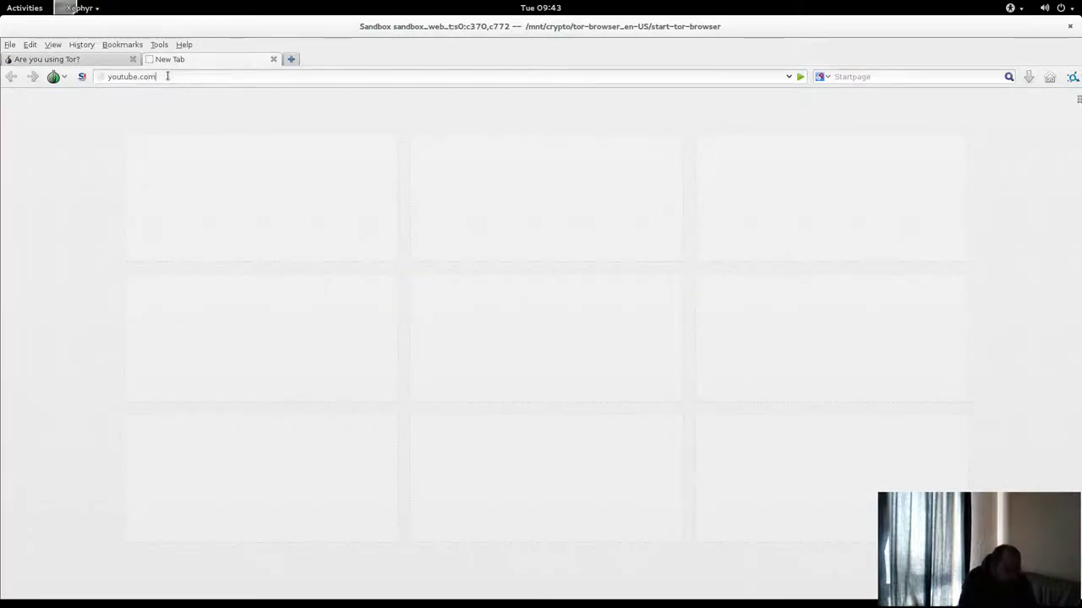
key(Return)
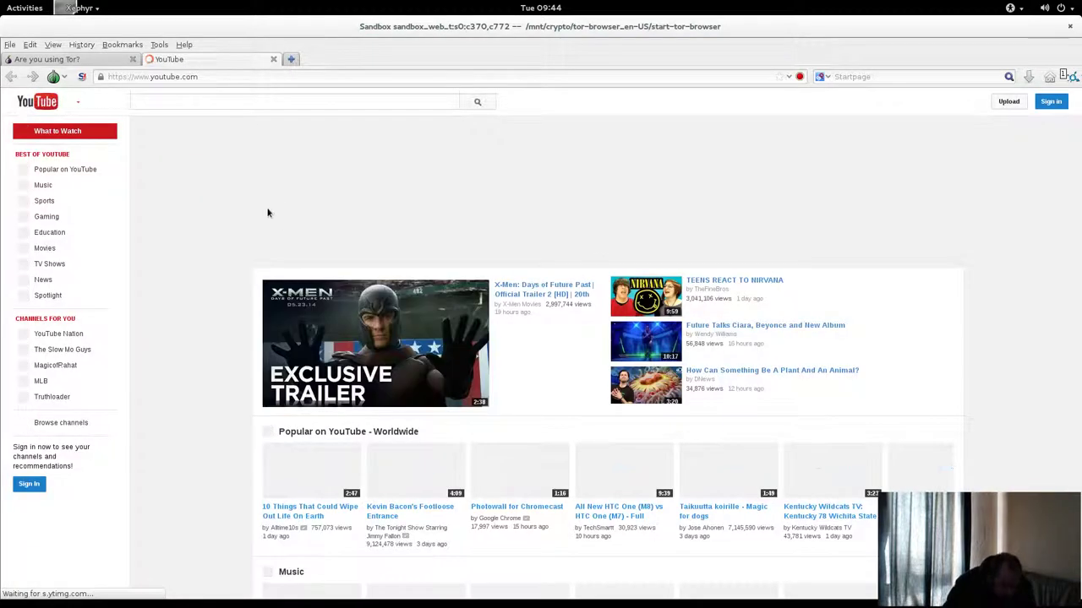
scroll(473, 406, down, 2)
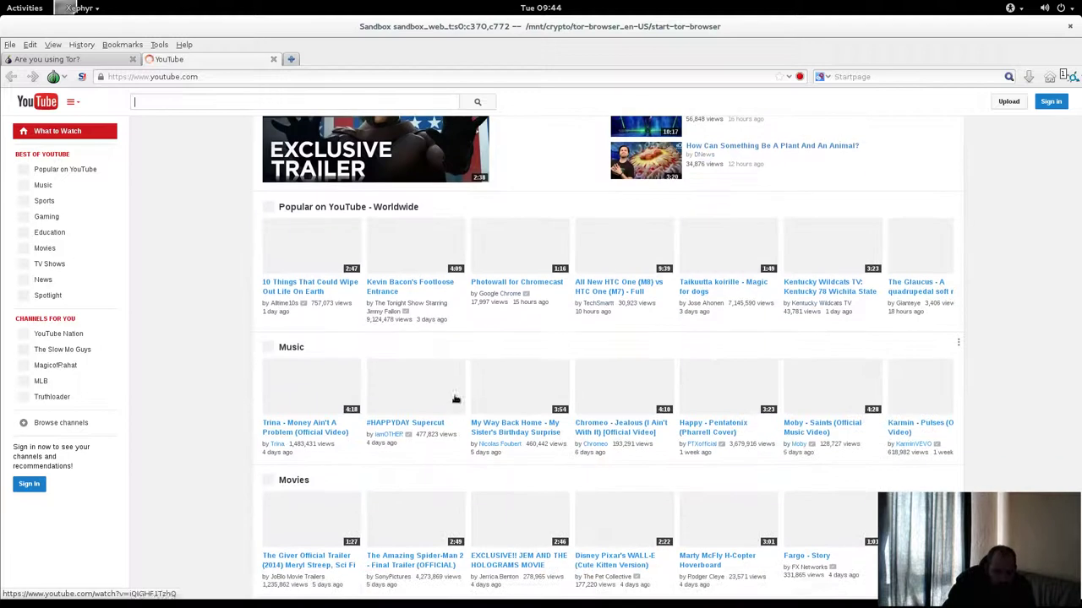
scroll(734, 321, down, 2)
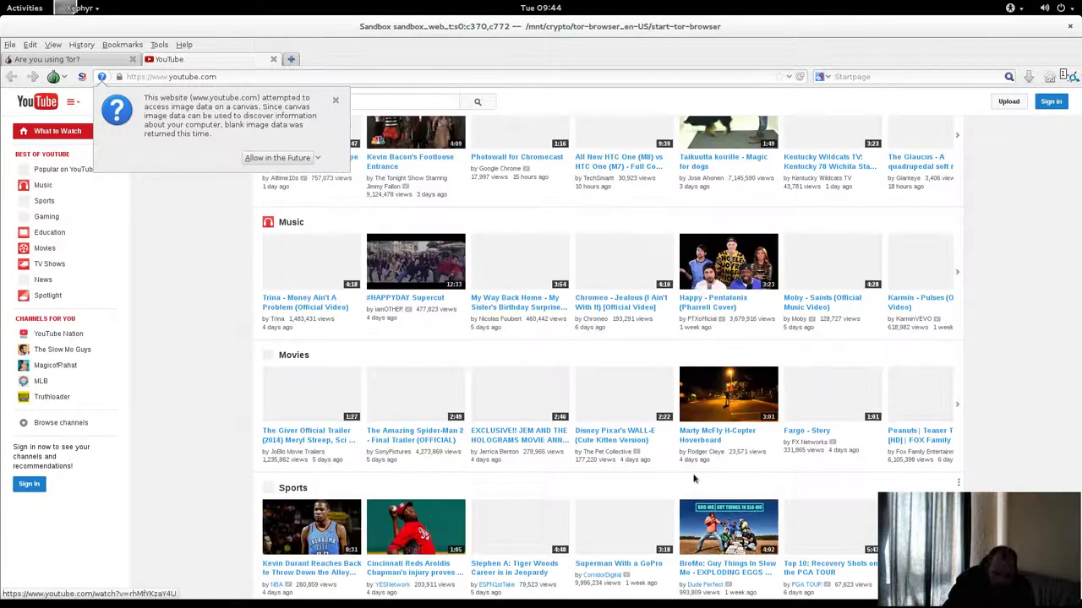
Open a chain of suggested videos, from WALL-E Kitten to BOYFRIEND DOES MY MAKEUP
click(703, 416)
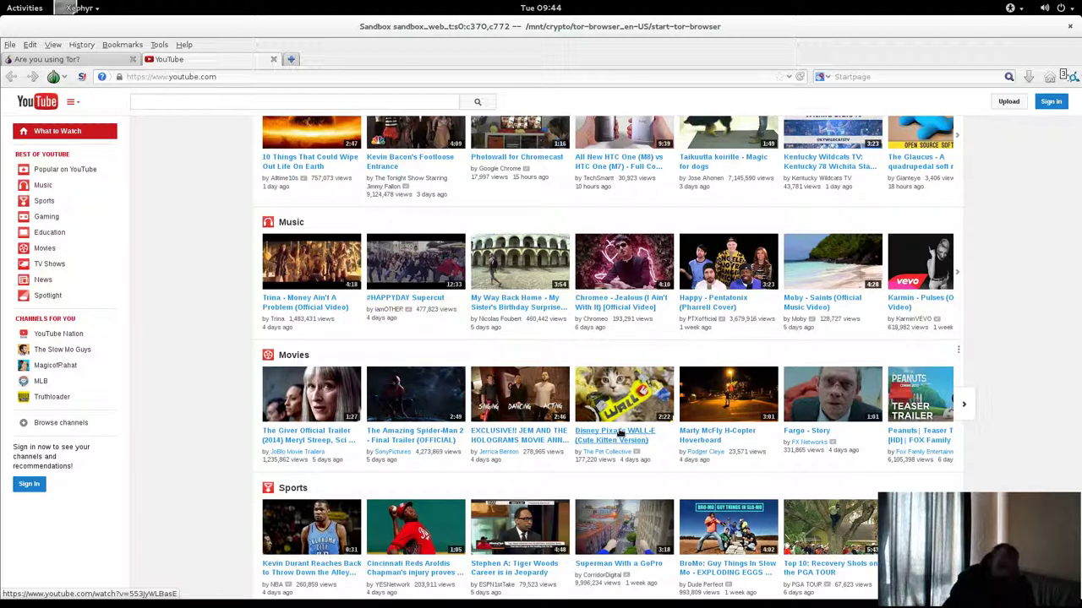
click(621, 436)
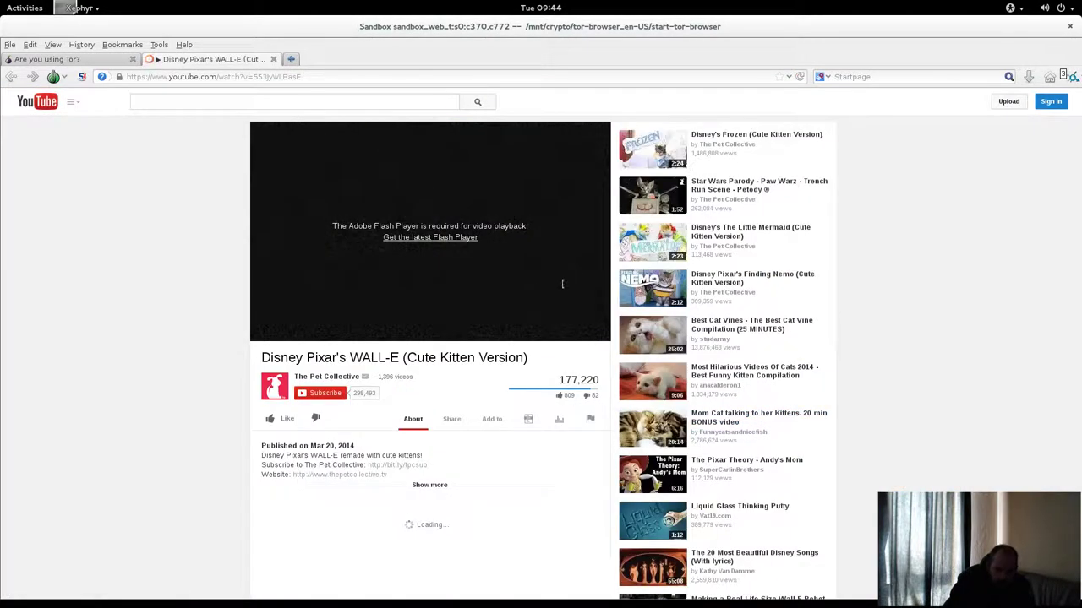
click(706, 516)
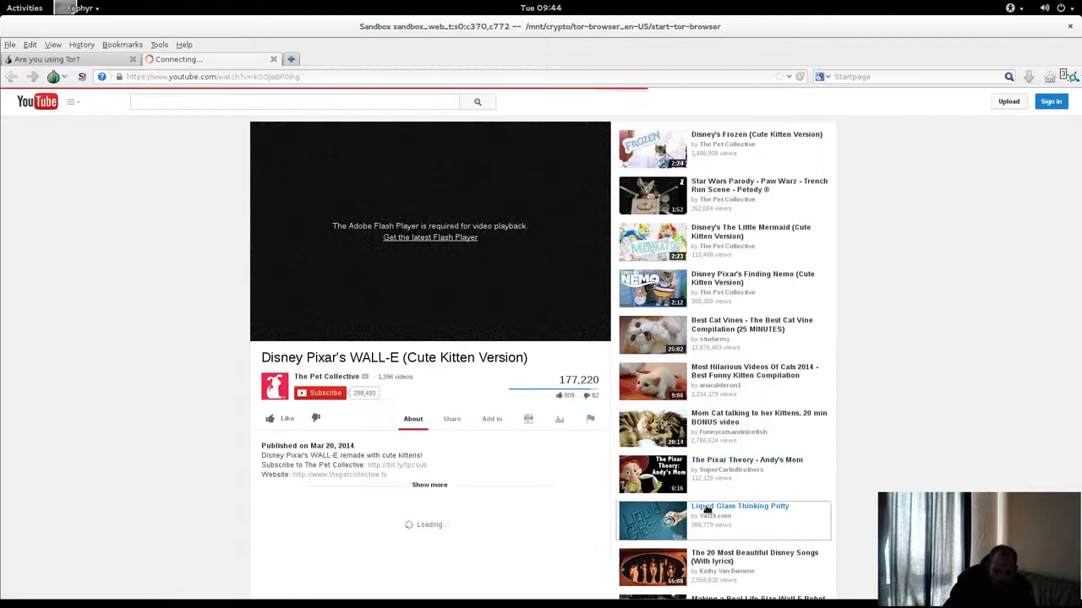
scroll(707, 507, down, 3)
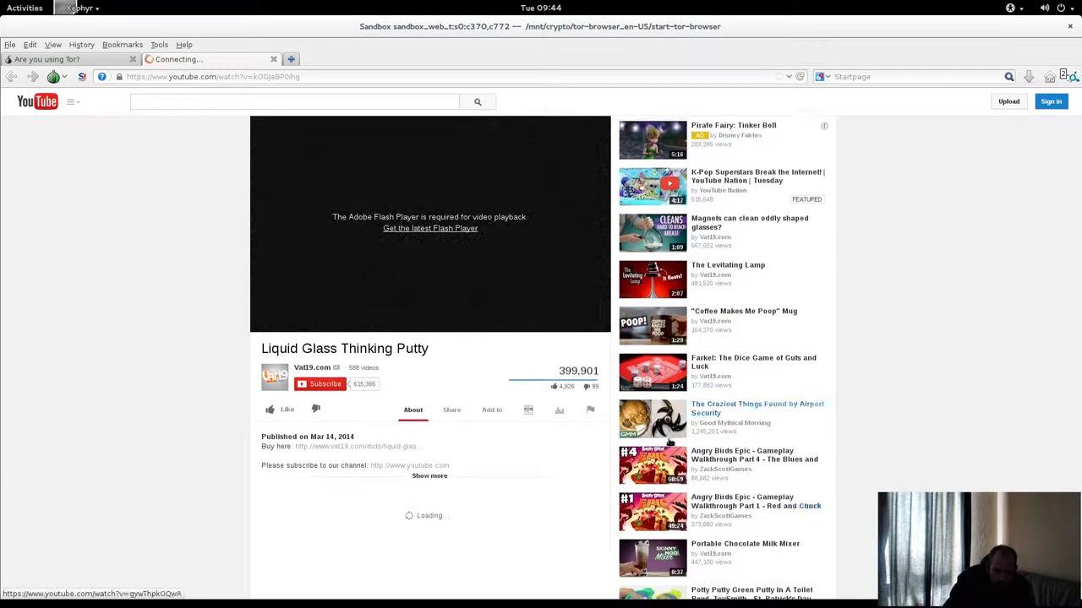
scroll(697, 474, down, 3)
click(698, 483)
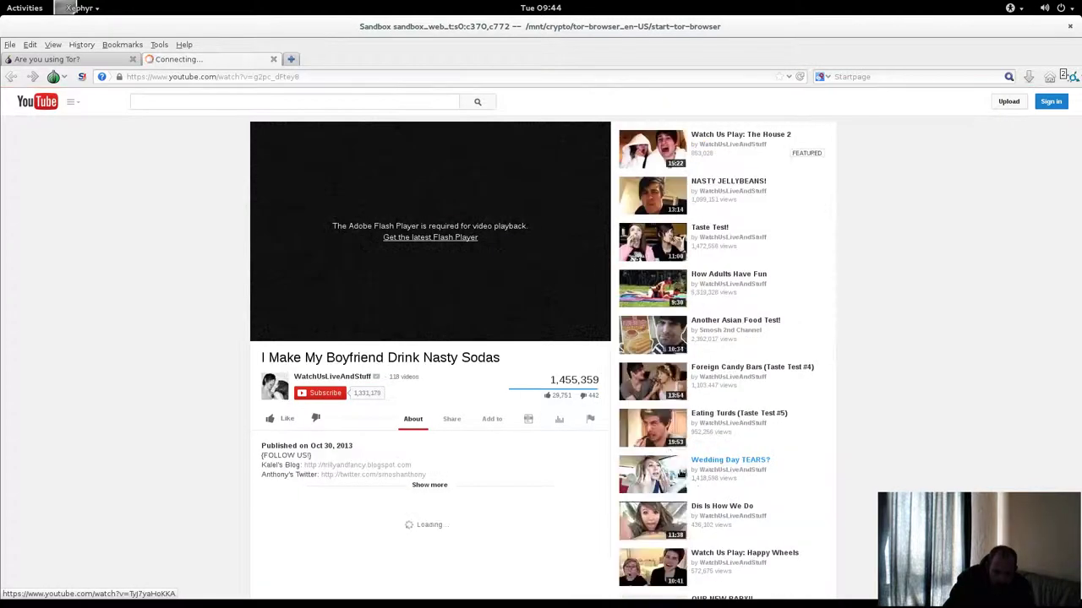
scroll(694, 479, down, 3)
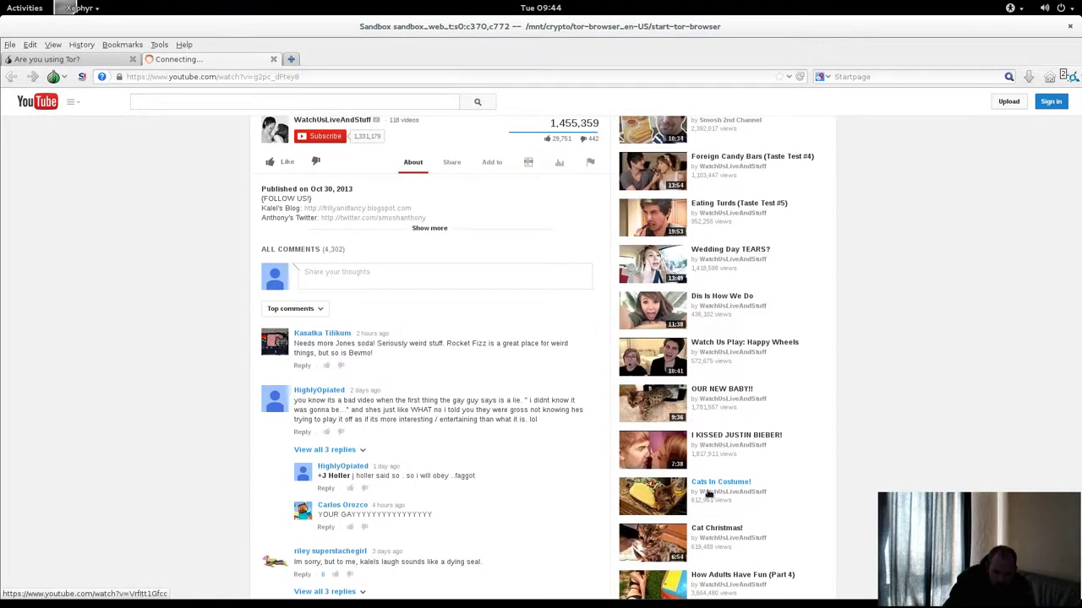
scroll(701, 498, down, 3)
scroll(712, 514, down, 3)
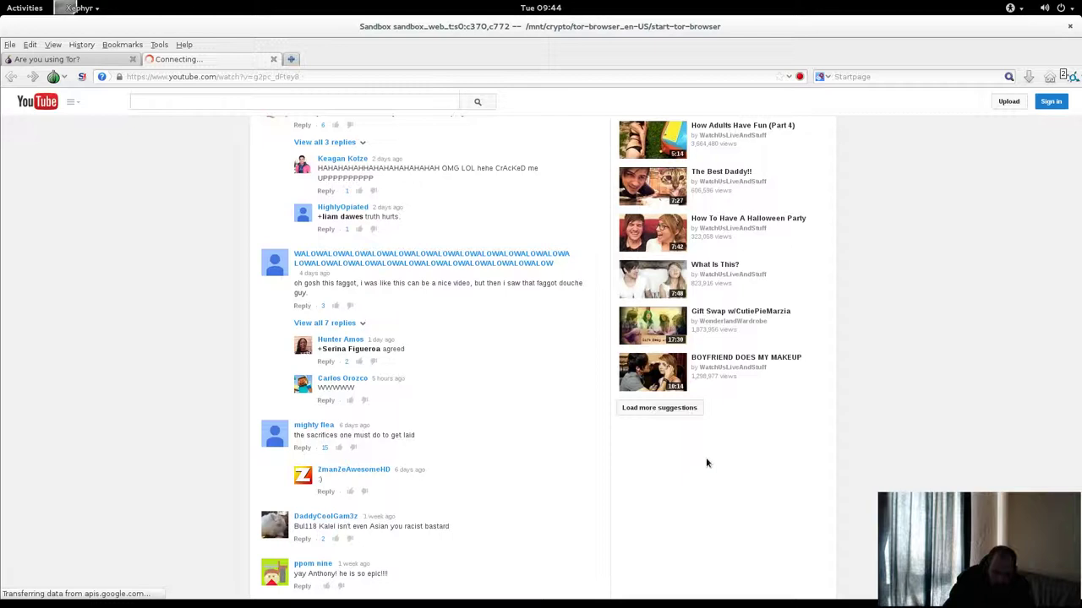
click(712, 366)
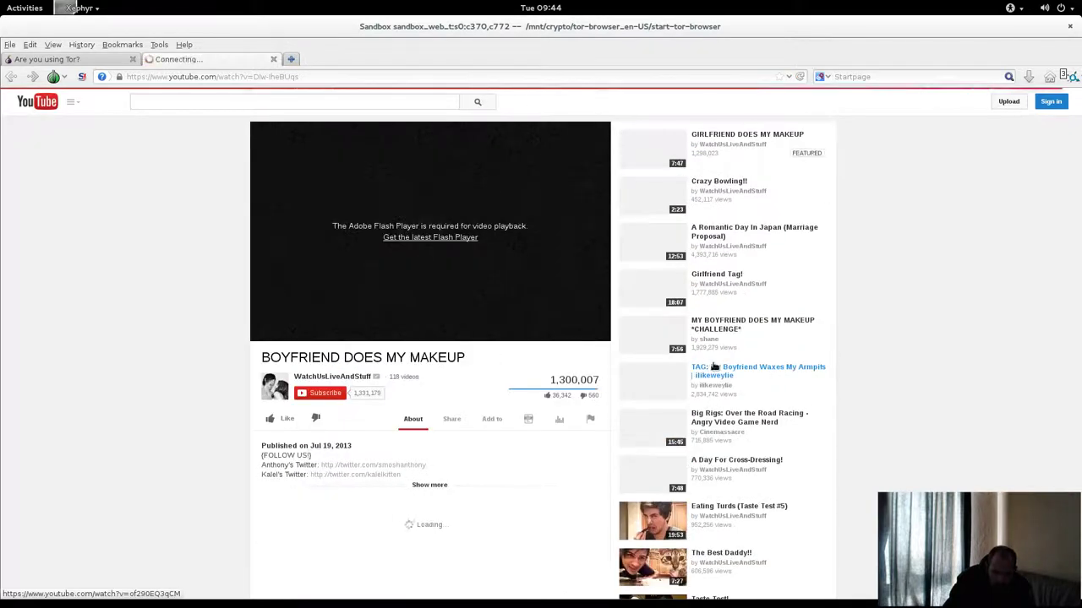
Step back through history to the YouTube home page and scroll its rows
key(alt+Left)
click(7, 77)
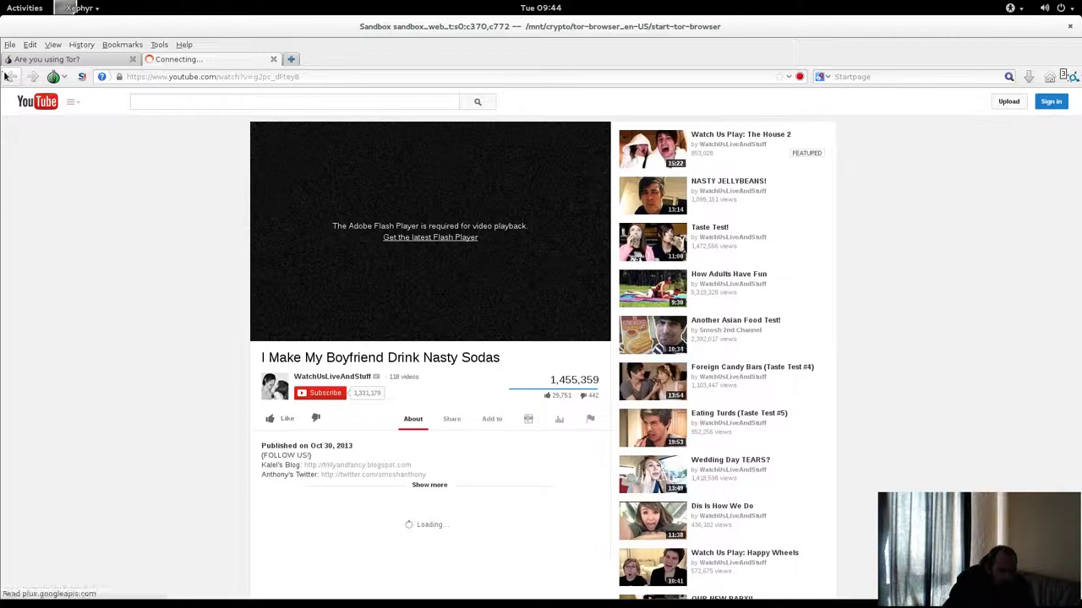
click(7, 76)
click(7, 76)
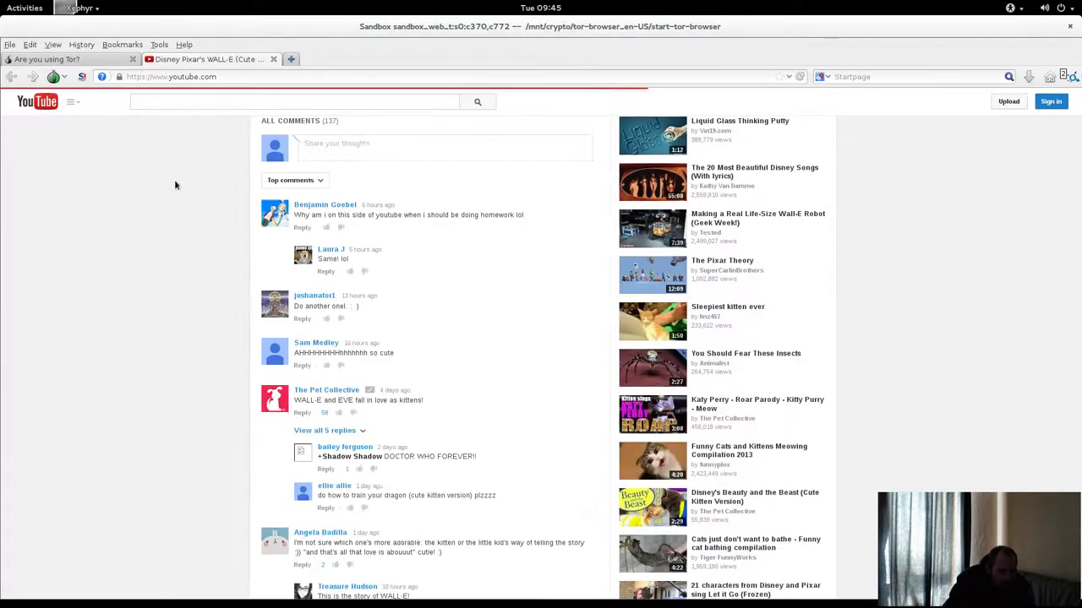
scroll(185, 212, down, 15)
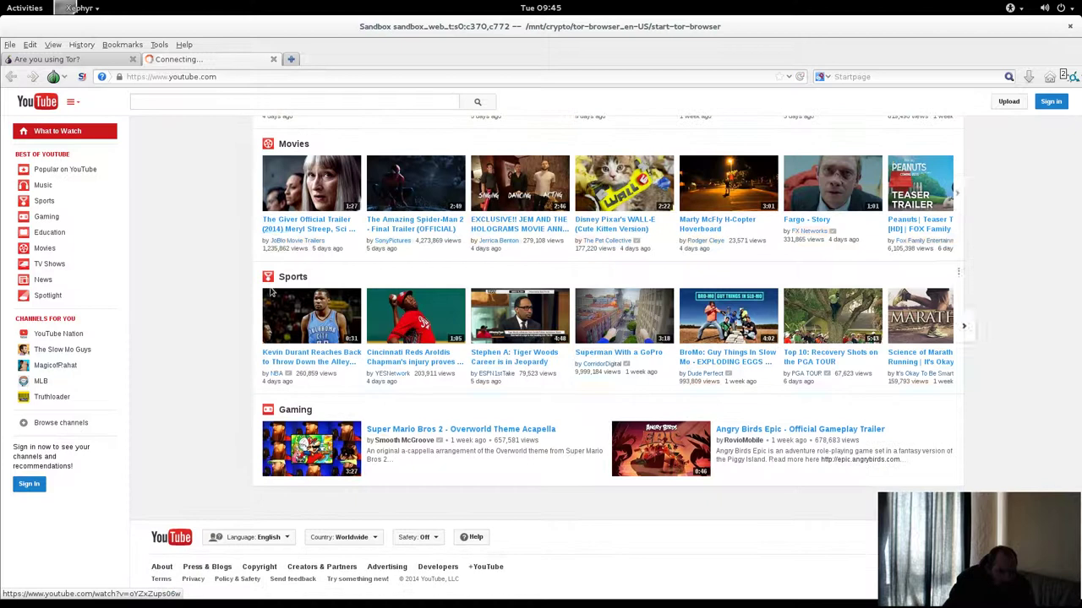
click(284, 279)
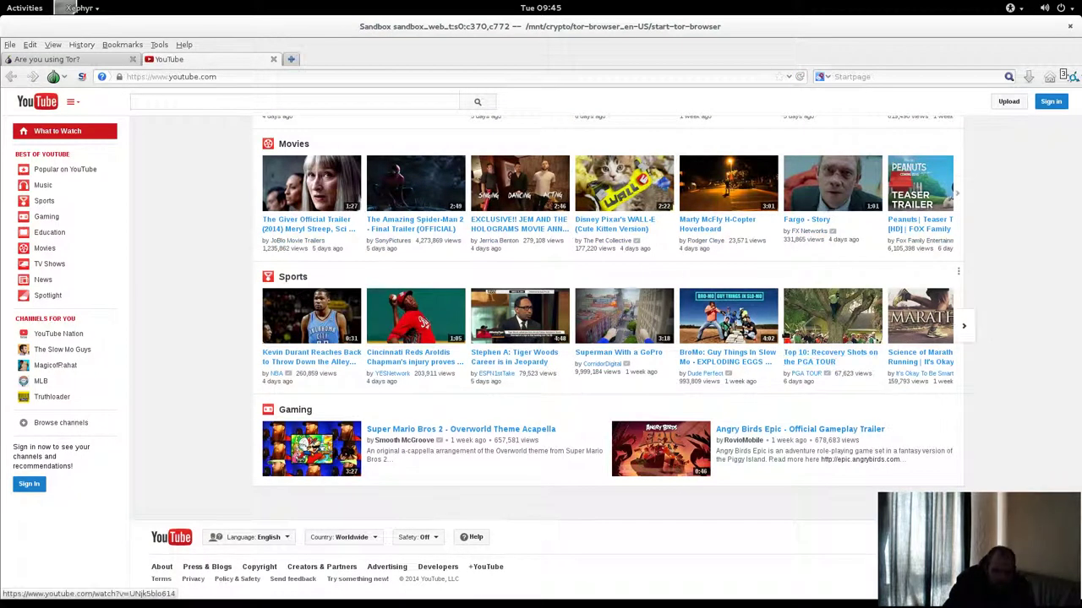
Play the 'Stephen A: Tiger Woods Career is in Jeopardy' video and open the system status menu
click(517, 313)
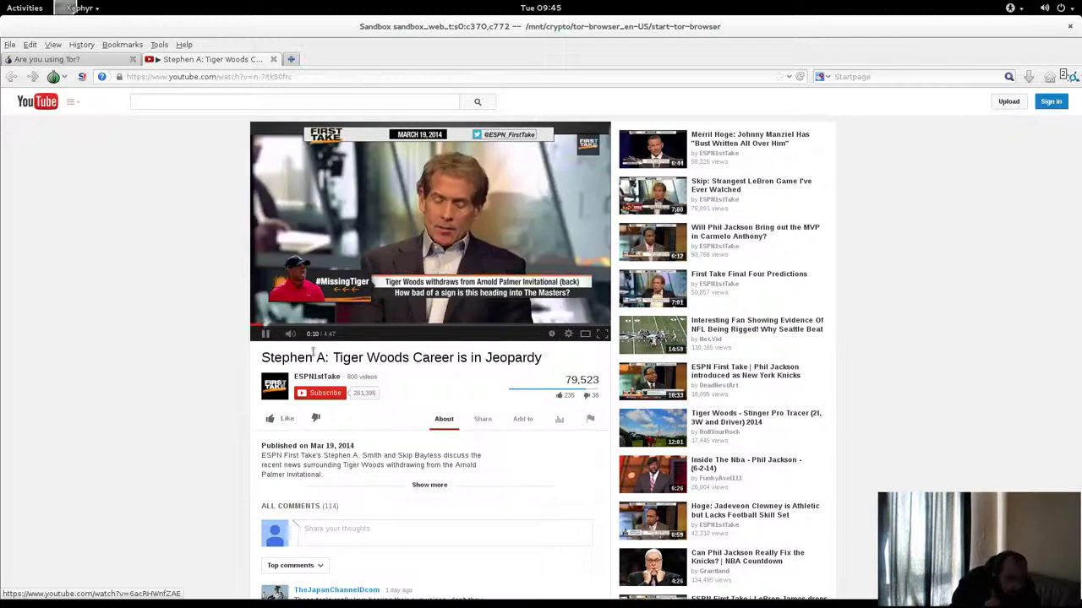
click(1048, 8)
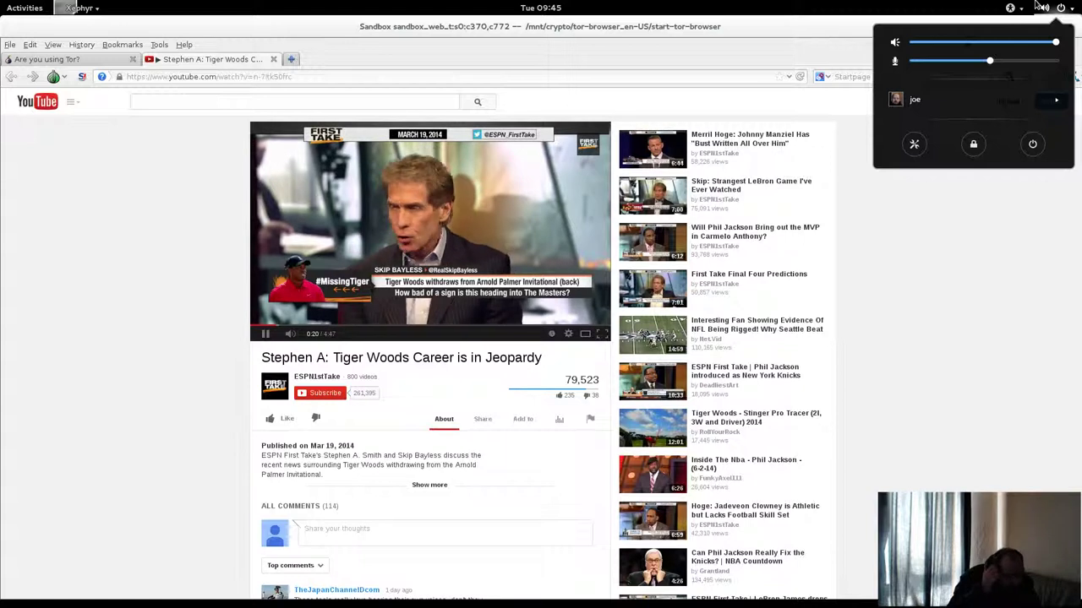
In Sound settings, try Analog and Headphones outputs at full volume, unmute, then close
click(913, 144)
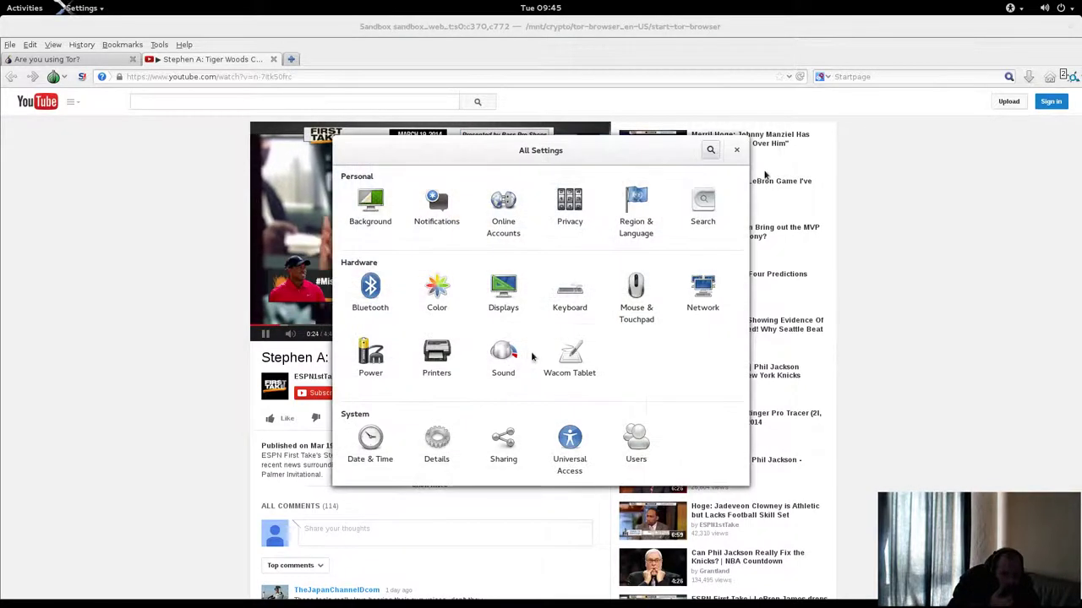
click(503, 355)
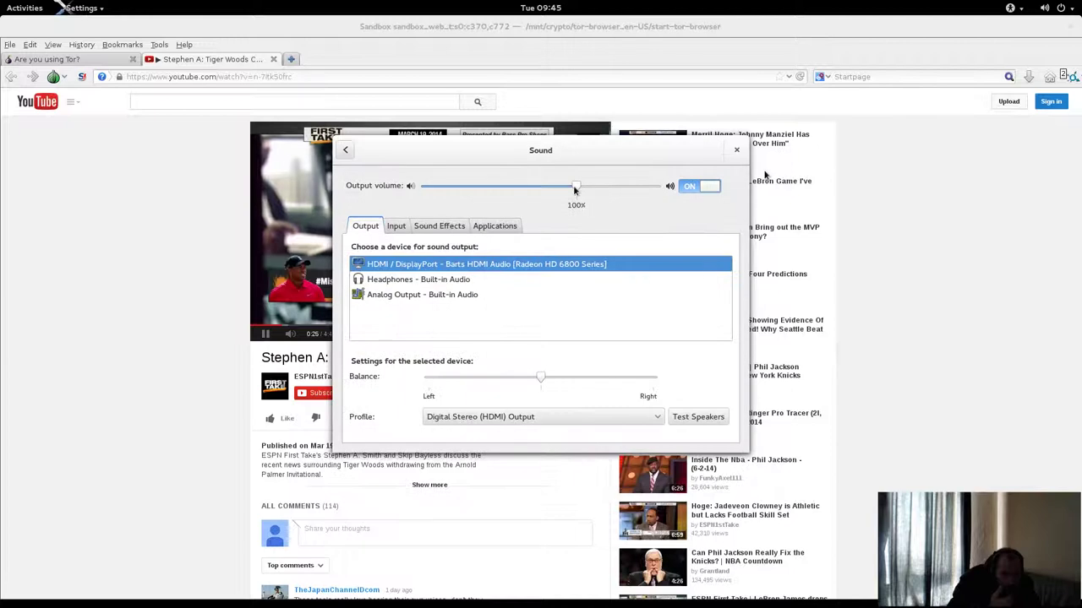
drag(575, 186, 659, 189)
click(451, 295)
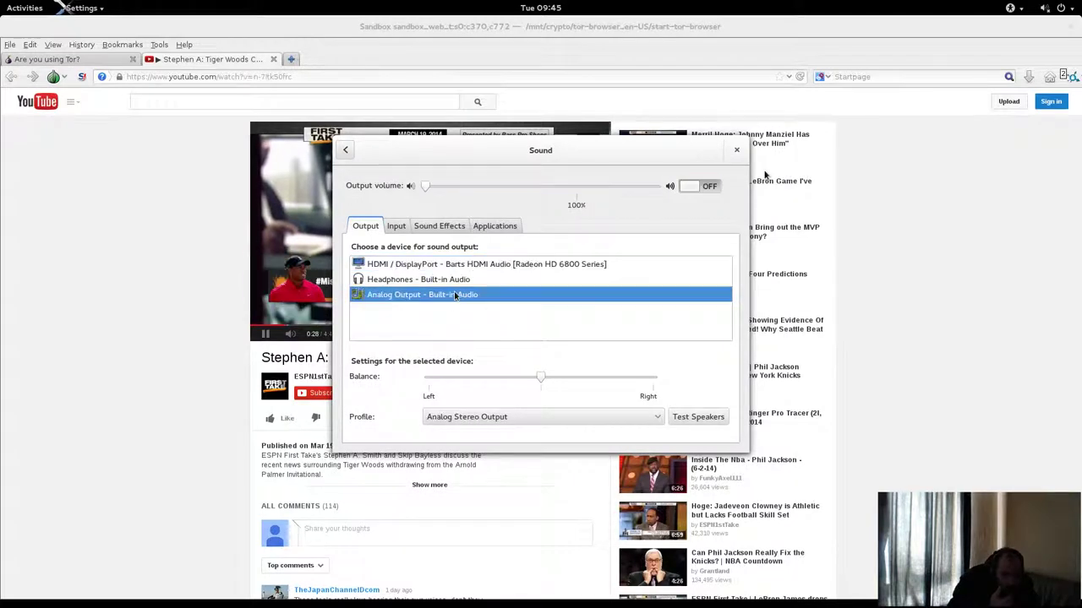
click(454, 281)
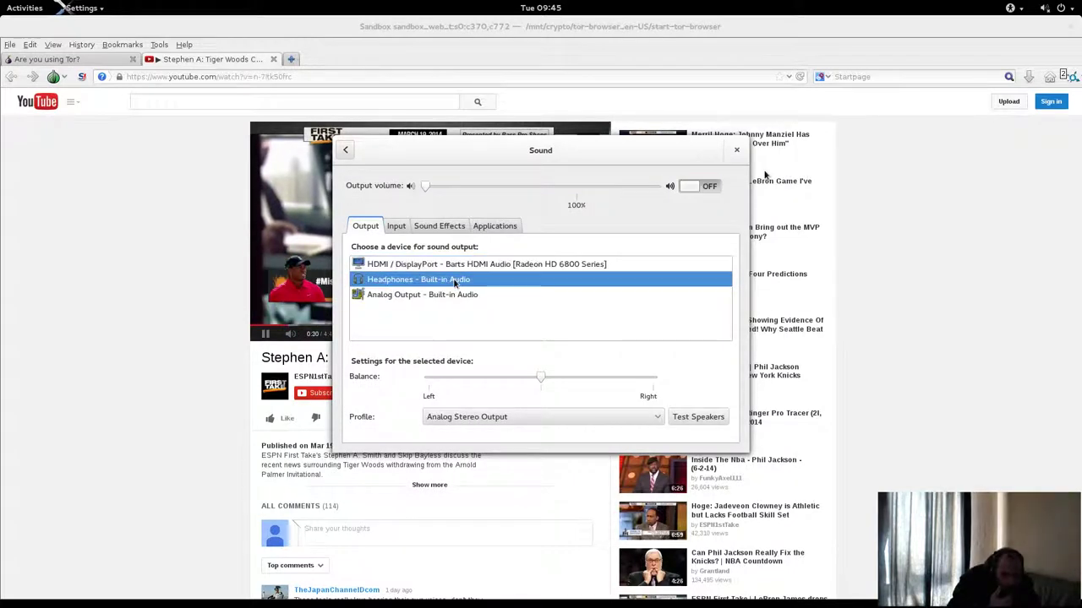
drag(463, 180, 670, 158)
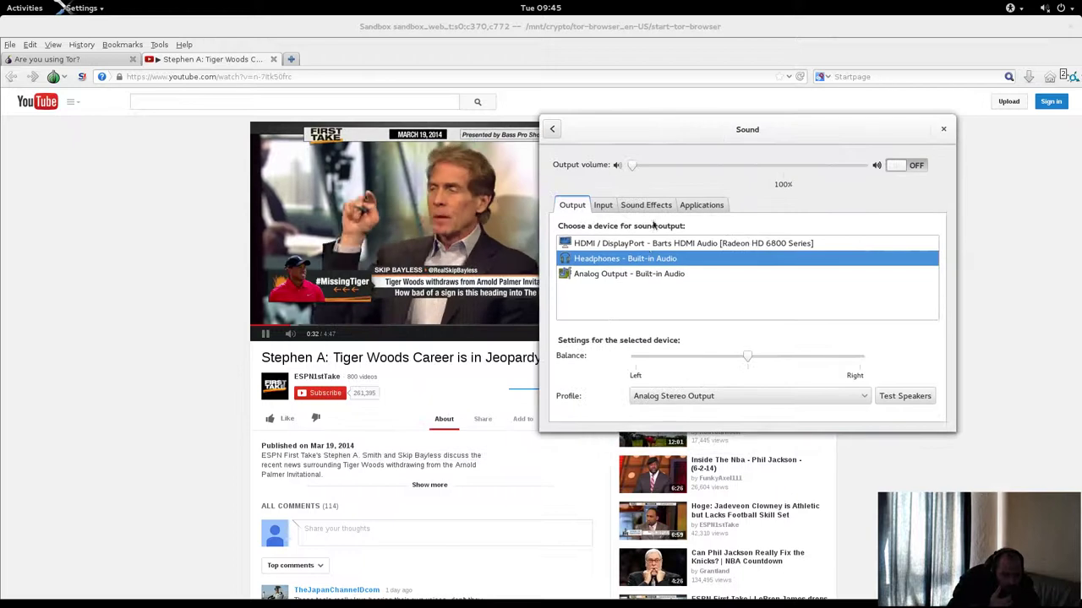
click(648, 276)
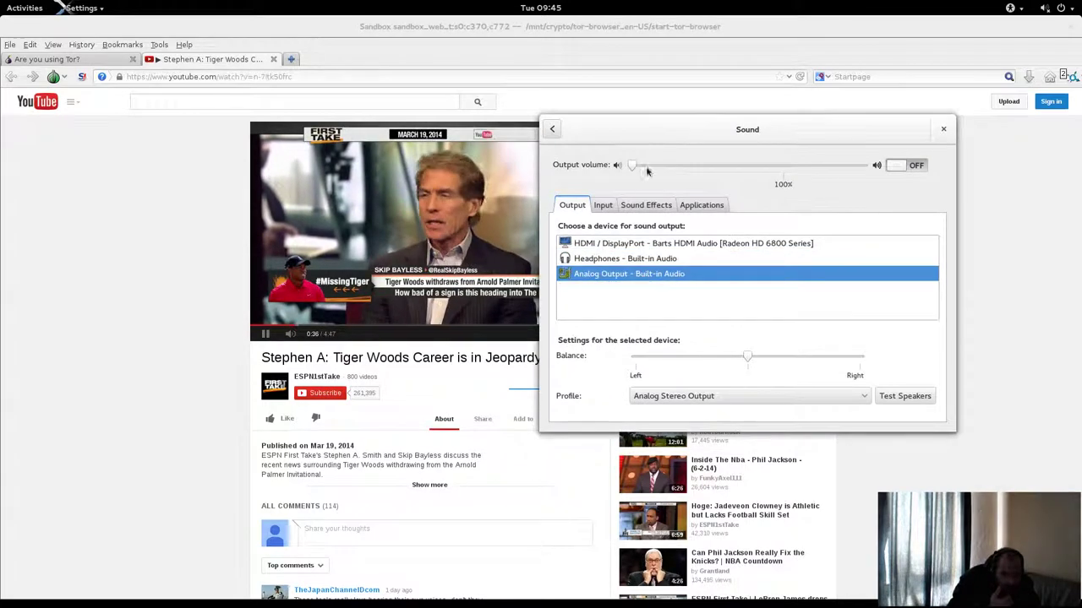
drag(634, 165, 860, 166)
click(897, 166)
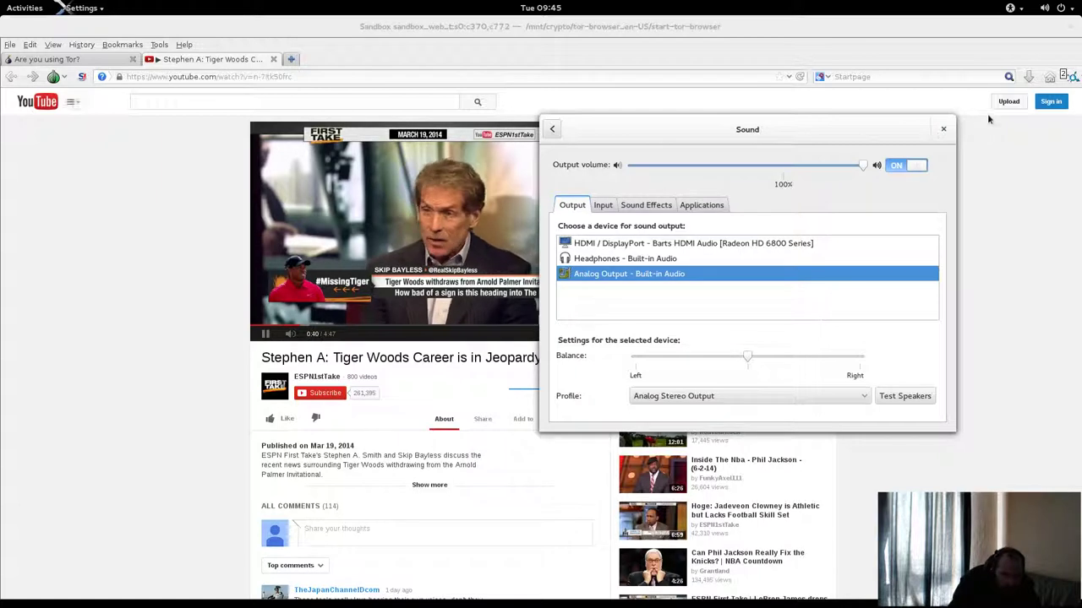
click(943, 130)
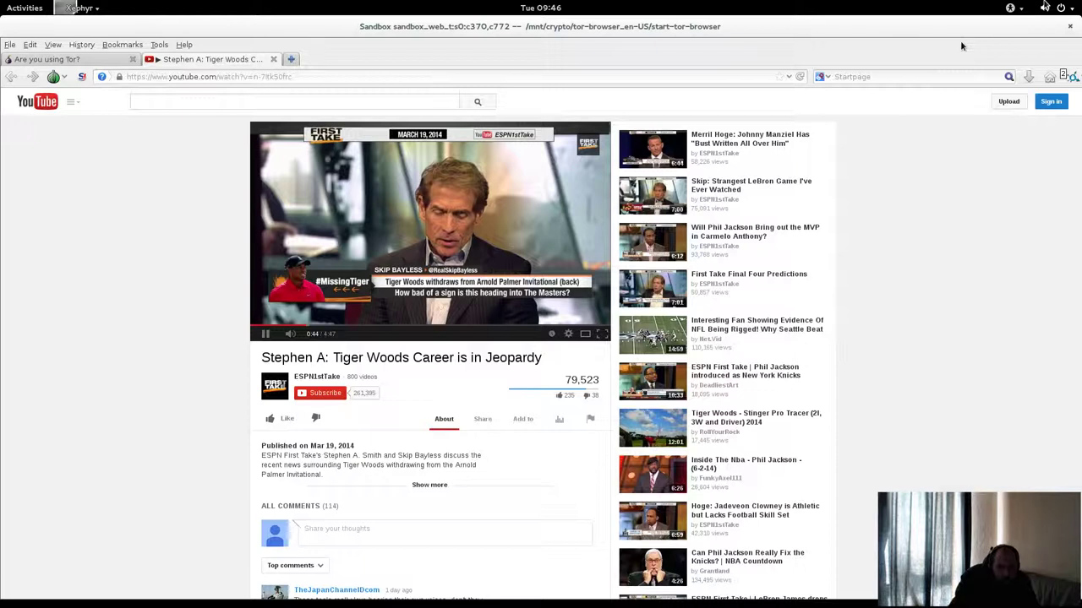
Switch output back to HDMI / DisplayPort, check Applications levels, close Settings, pause the video
click(1045, 7)
mouse_move(1035, 7)
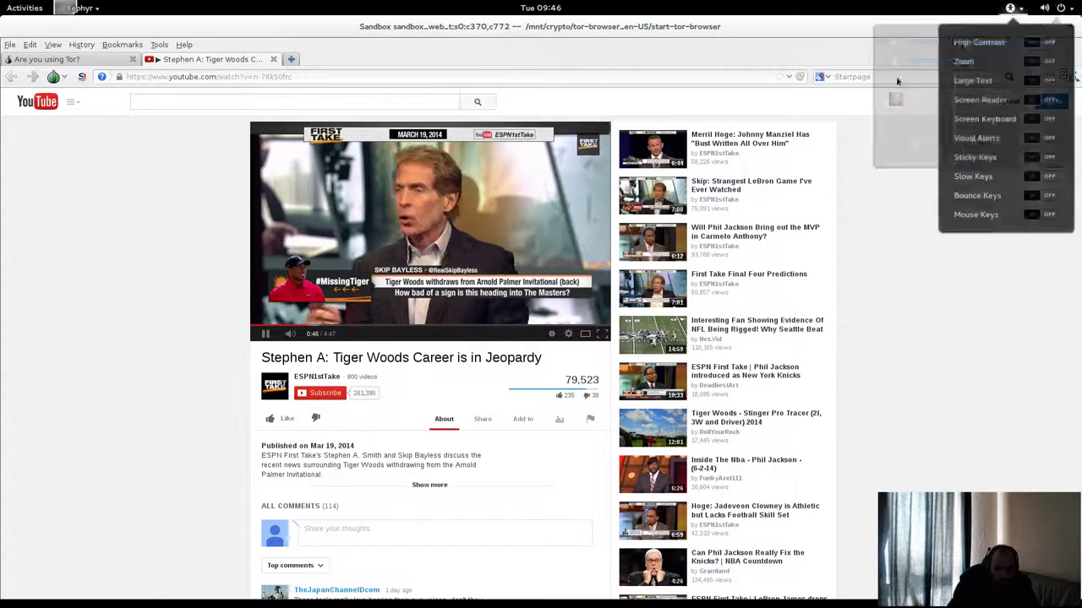
click(915, 142)
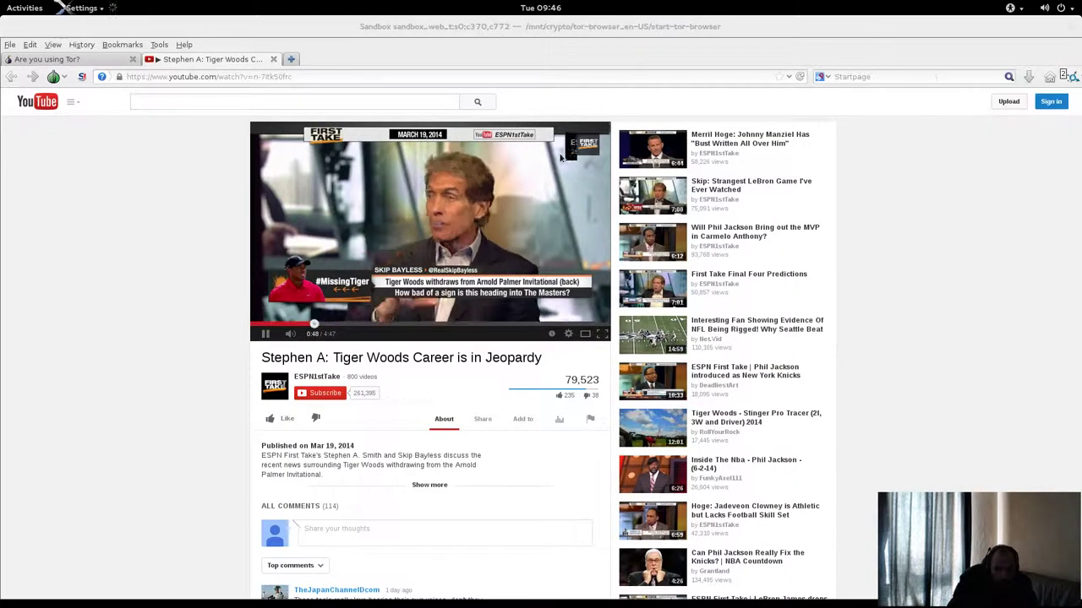
click(503, 355)
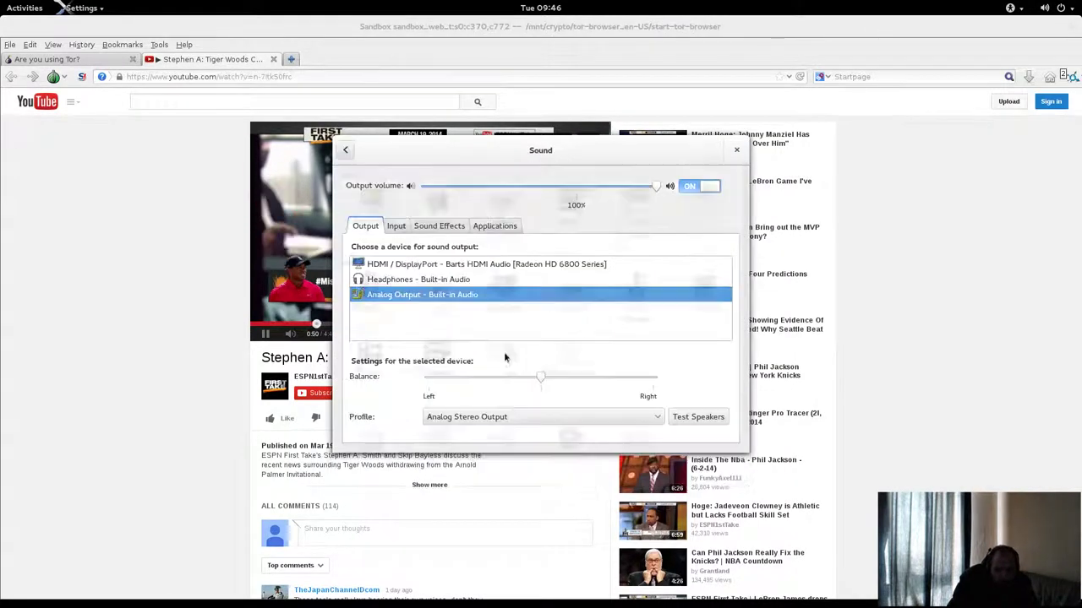
click(507, 265)
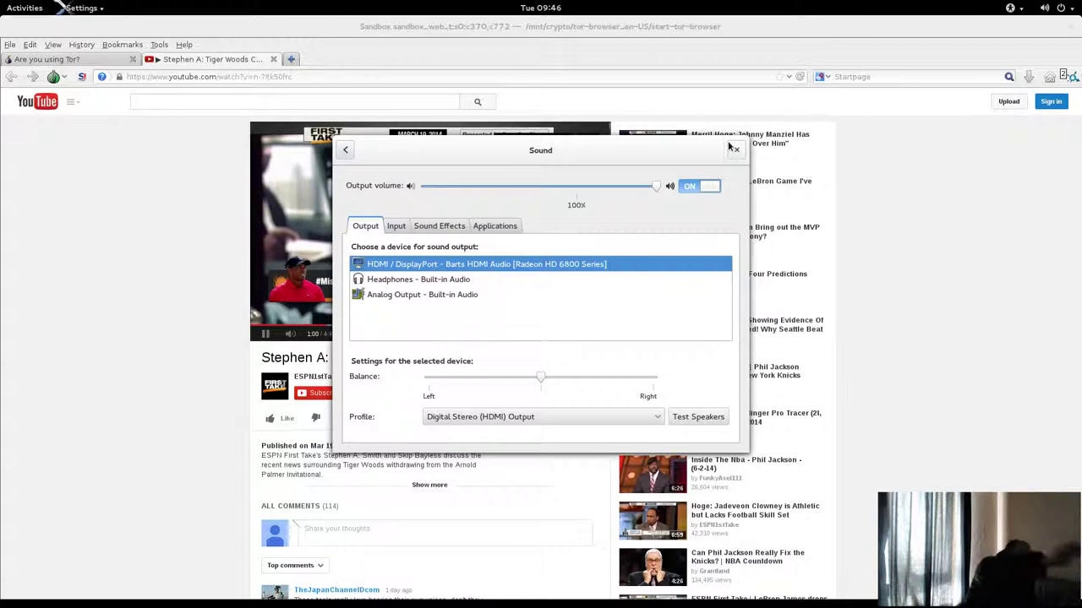
click(505, 228)
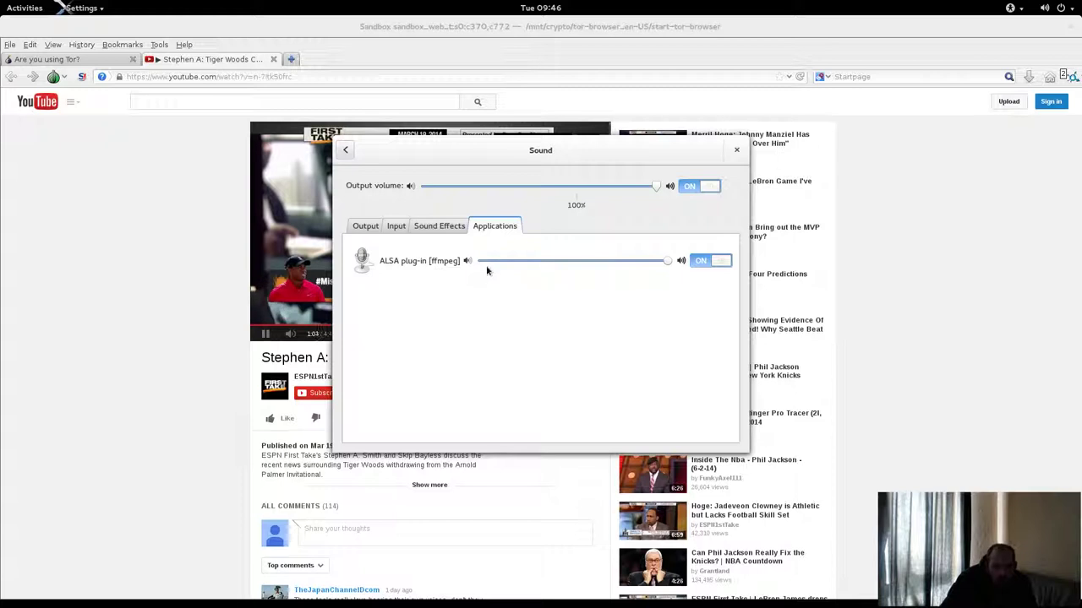
click(736, 151)
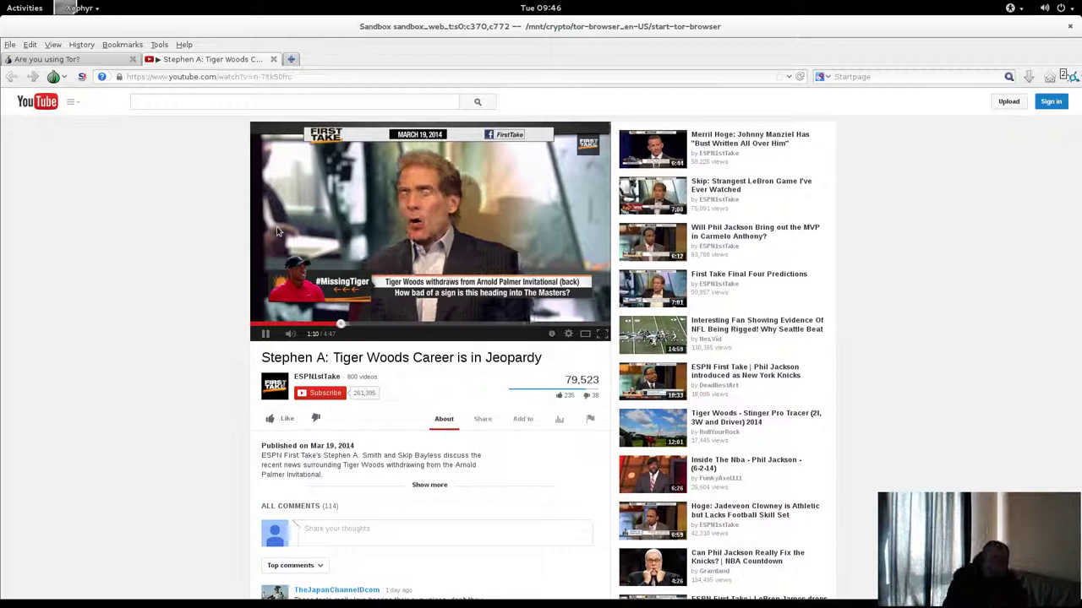
mouse_move(288, 334)
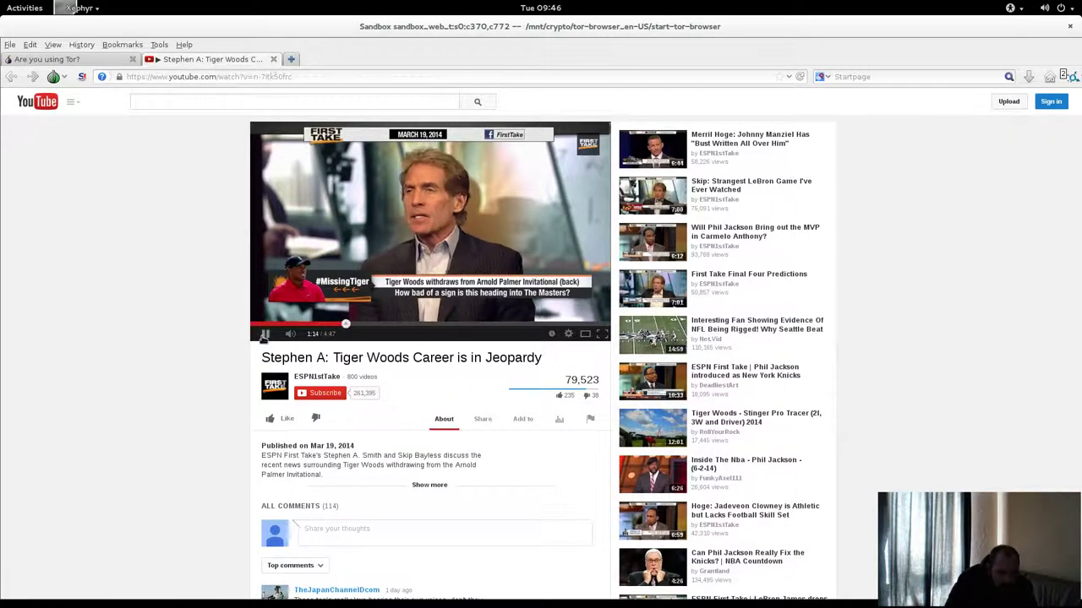
click(306, 296)
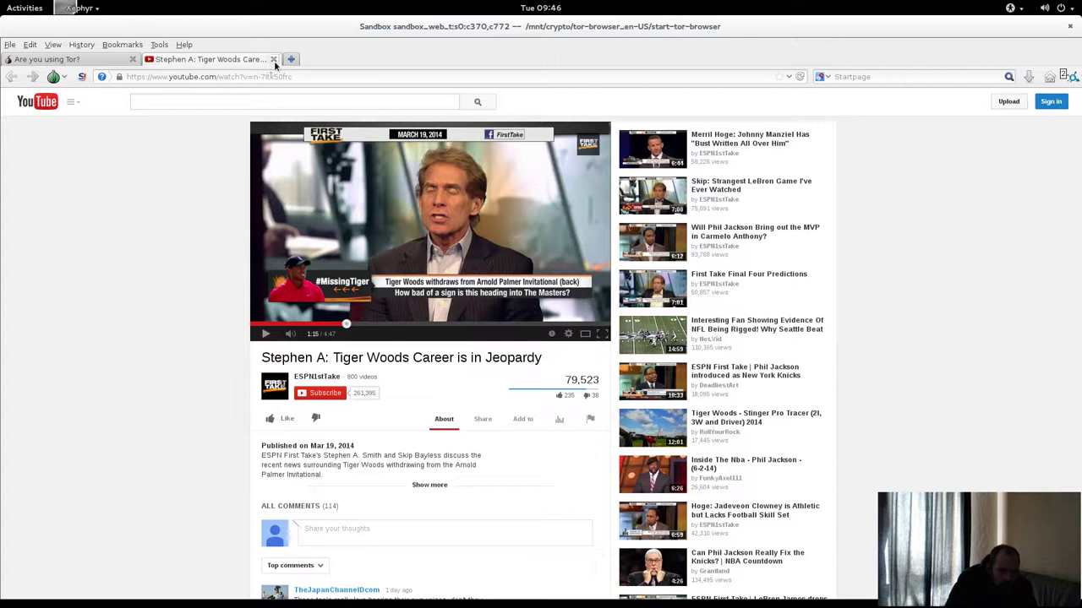
Close the YouTube tab and unmaximize and resize the sandboxed browser window
click(274, 60)
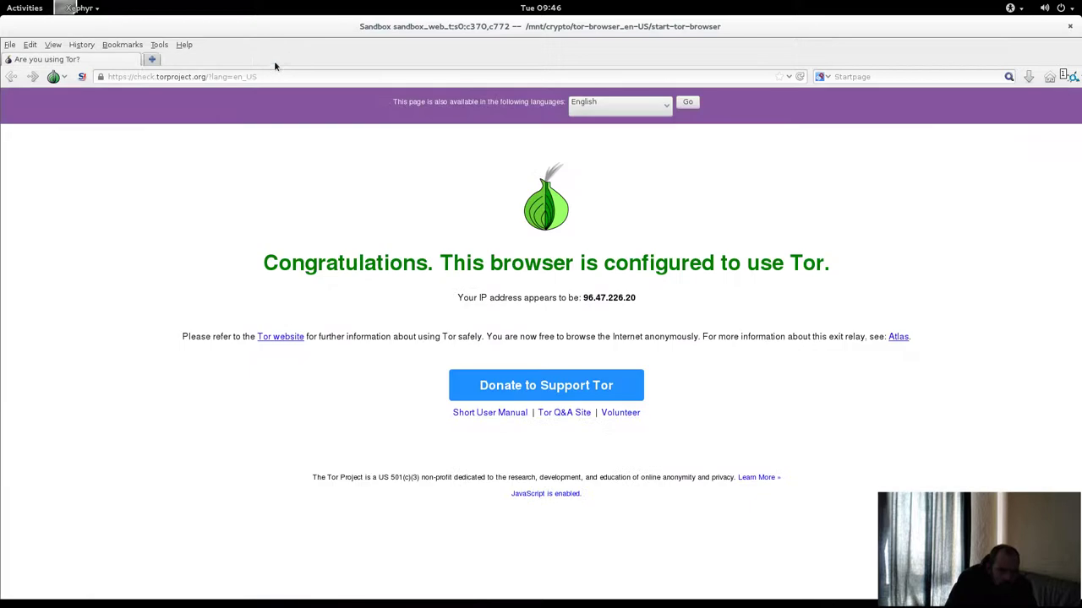
double_click(330, 20)
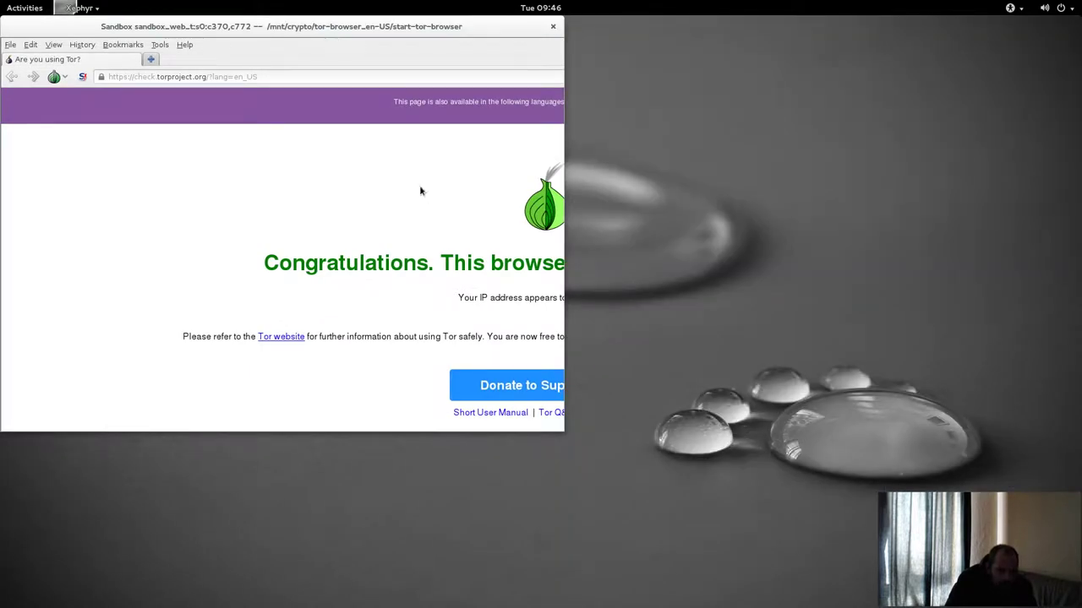
double_click(262, 32)
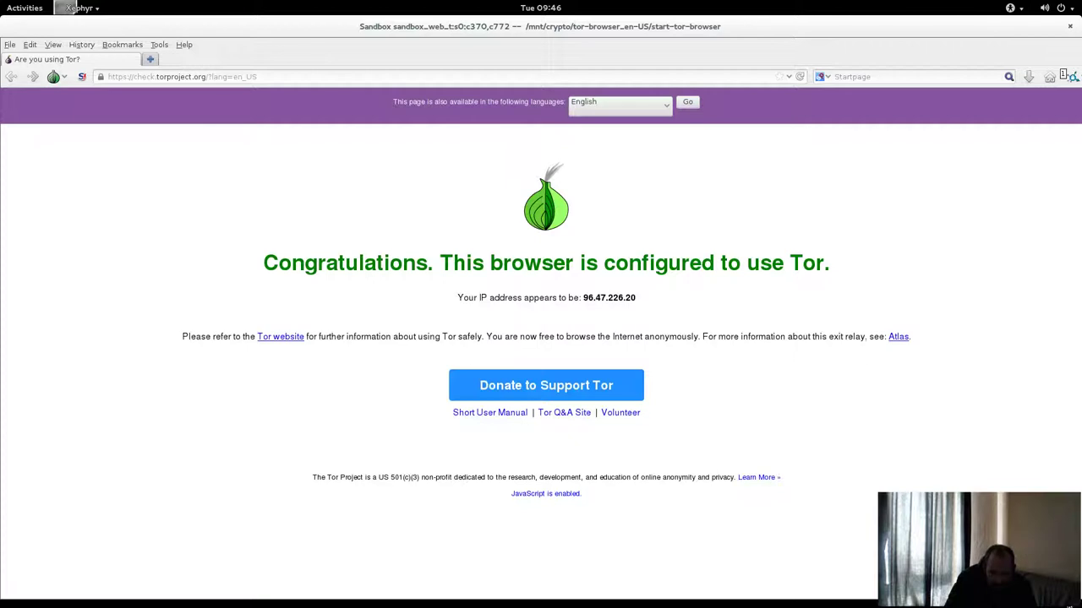
key(alt+F8)
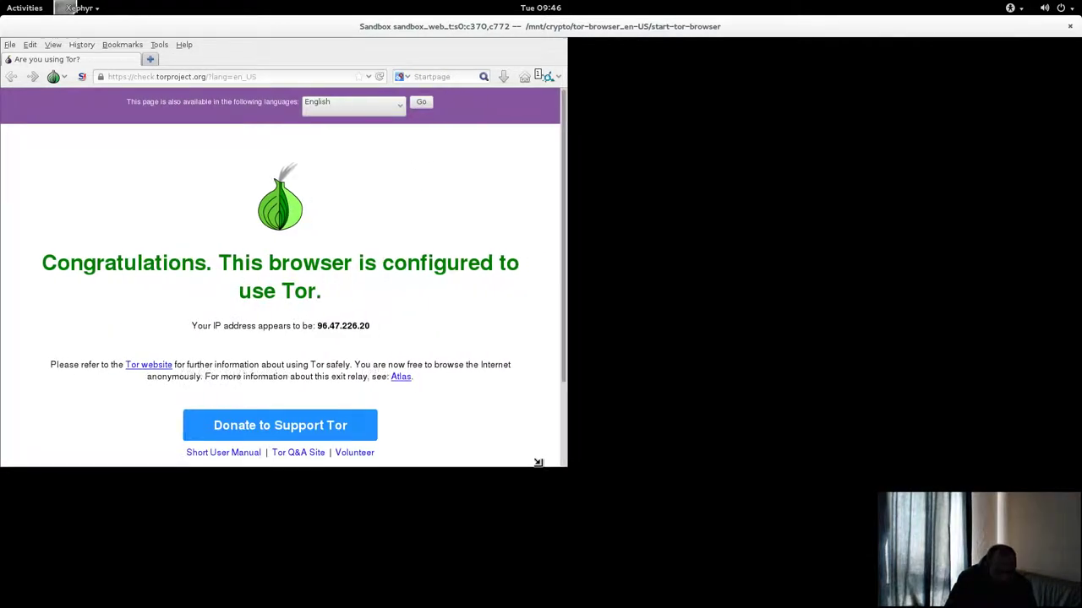
click(555, 492)
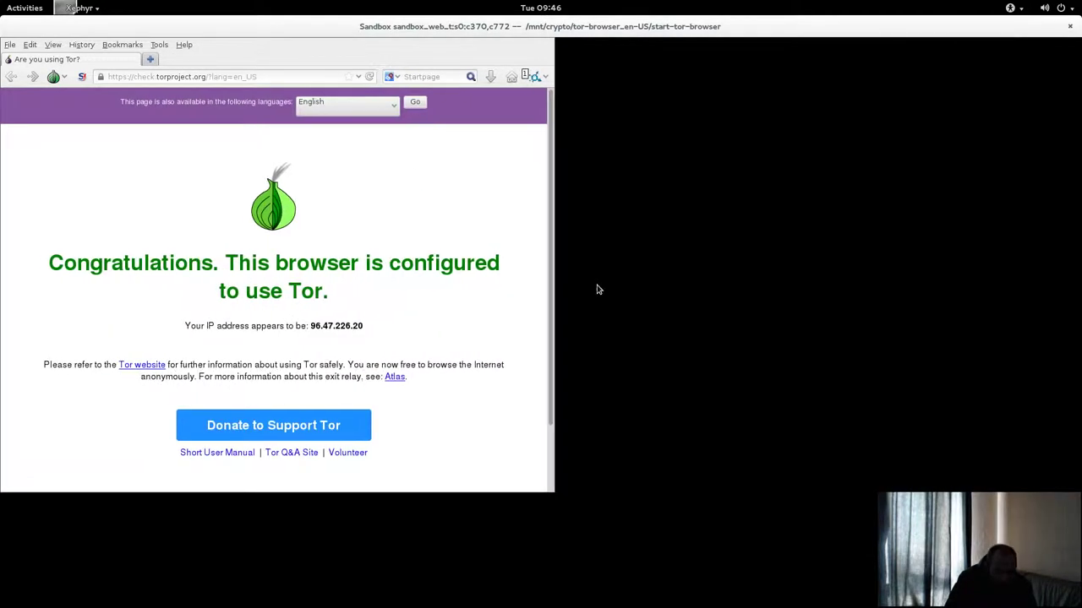
double_click(580, 26)
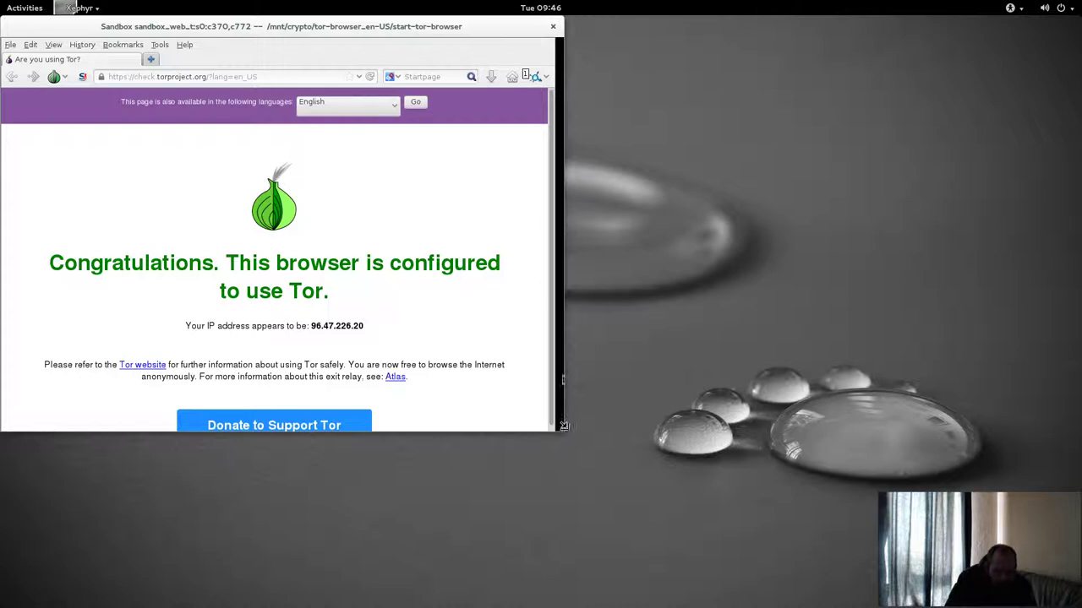
drag(563, 426, 548, 489)
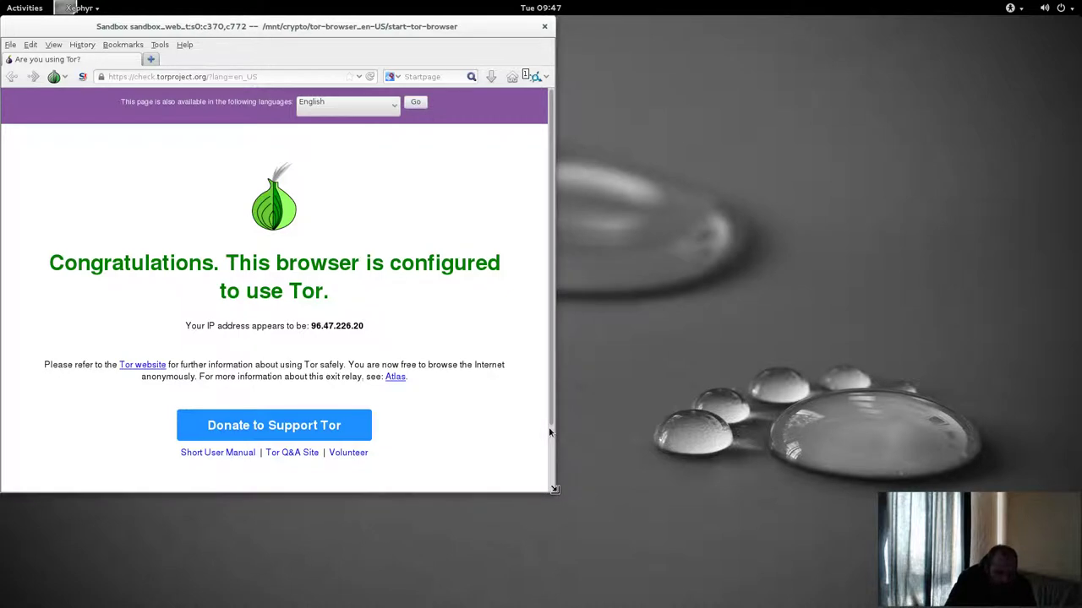
Centre the browser window, close it, and bring up the Activities overview
drag(366, 26, 615, 31)
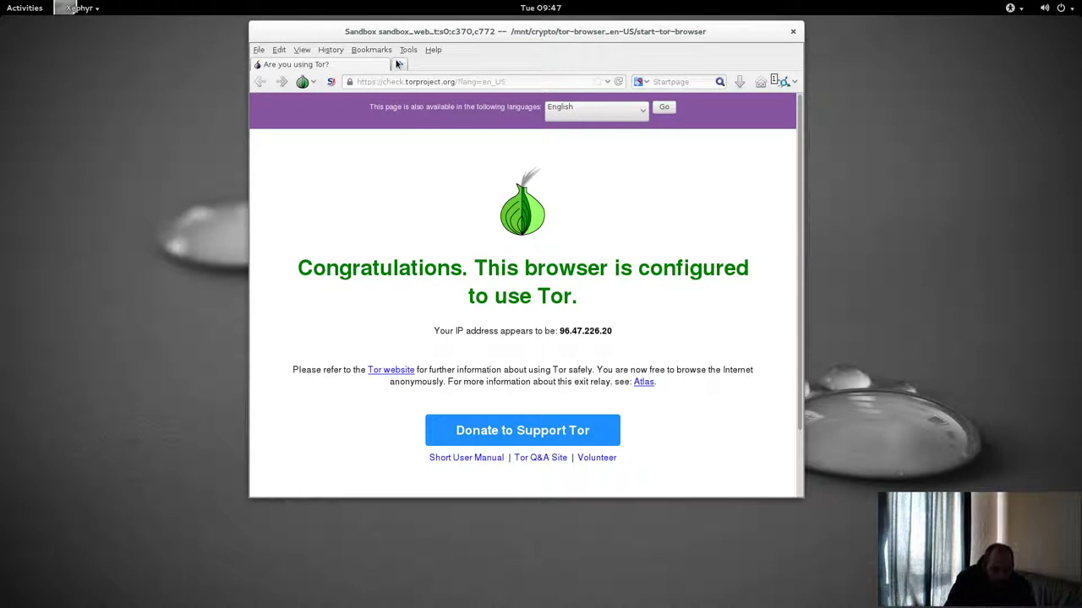
click(794, 32)
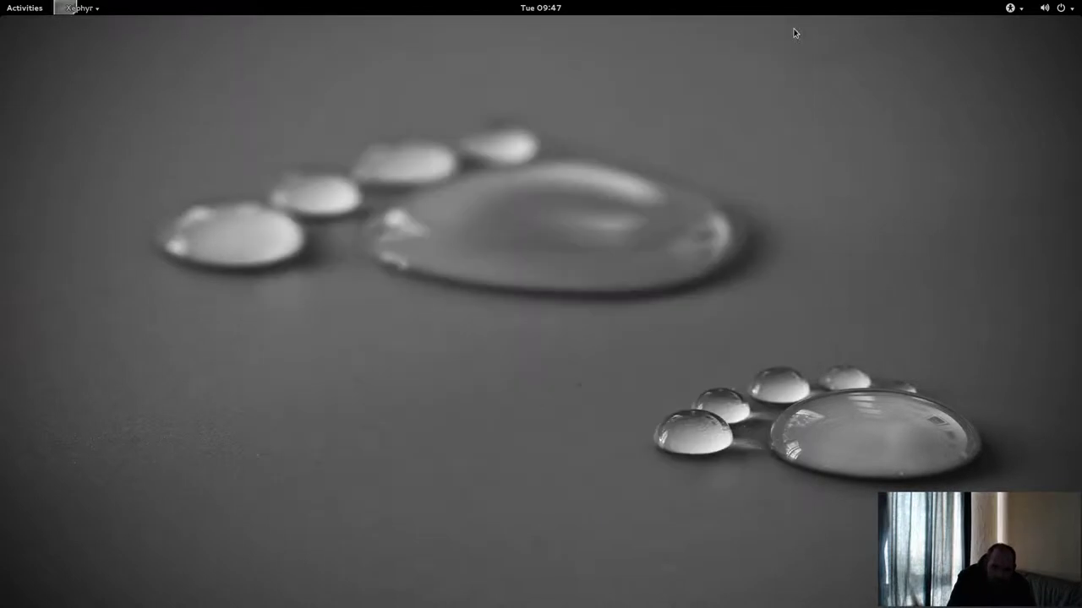
key(super)
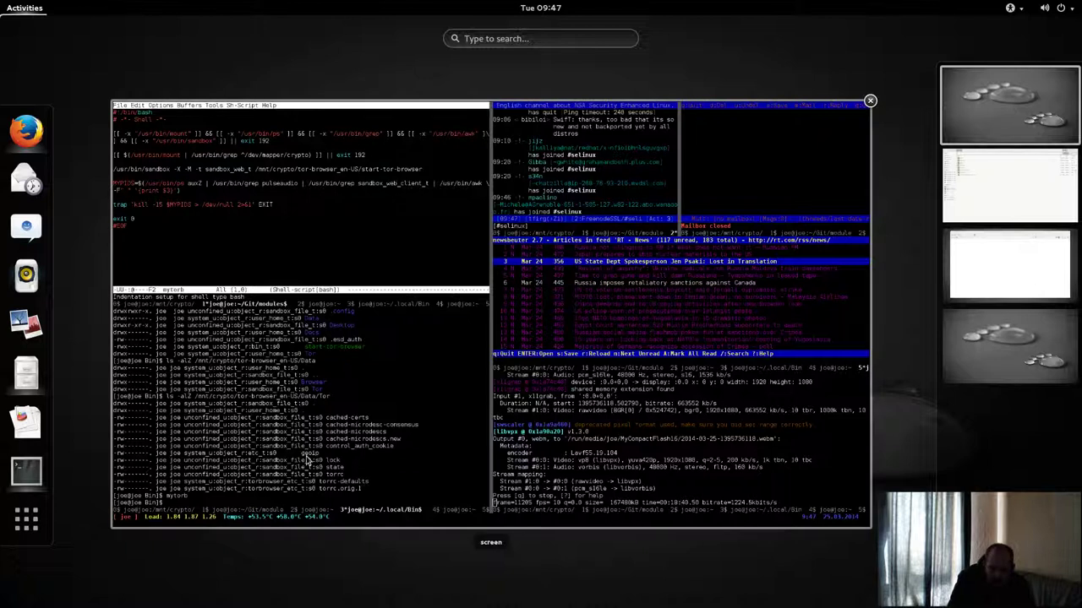
Return to the terminal and run ps auxZ | grep pulse
click(167, 279)
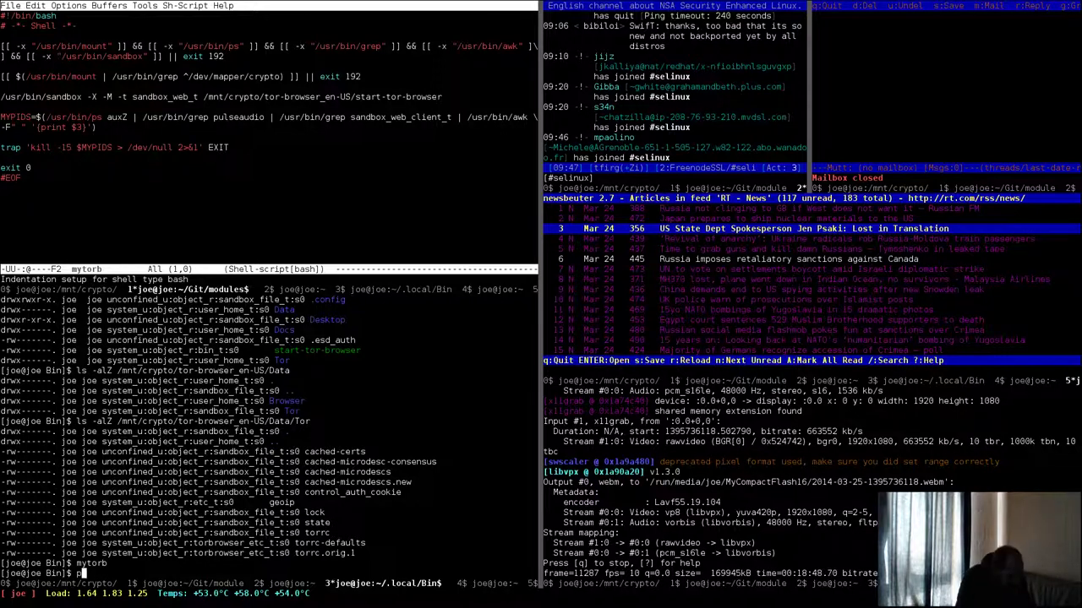
text(s auxZ | )
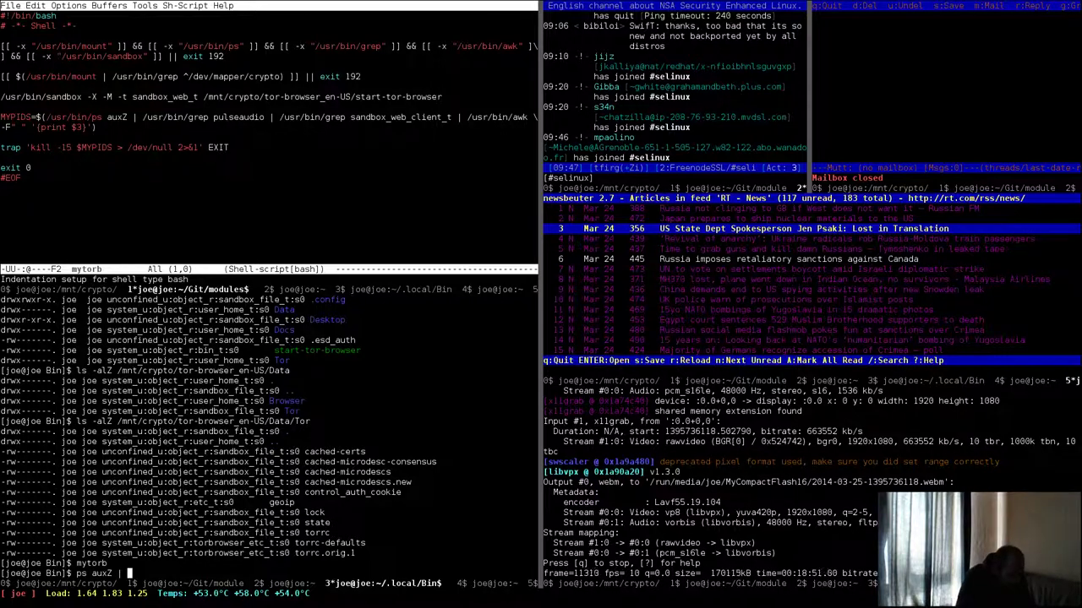
text(pus)
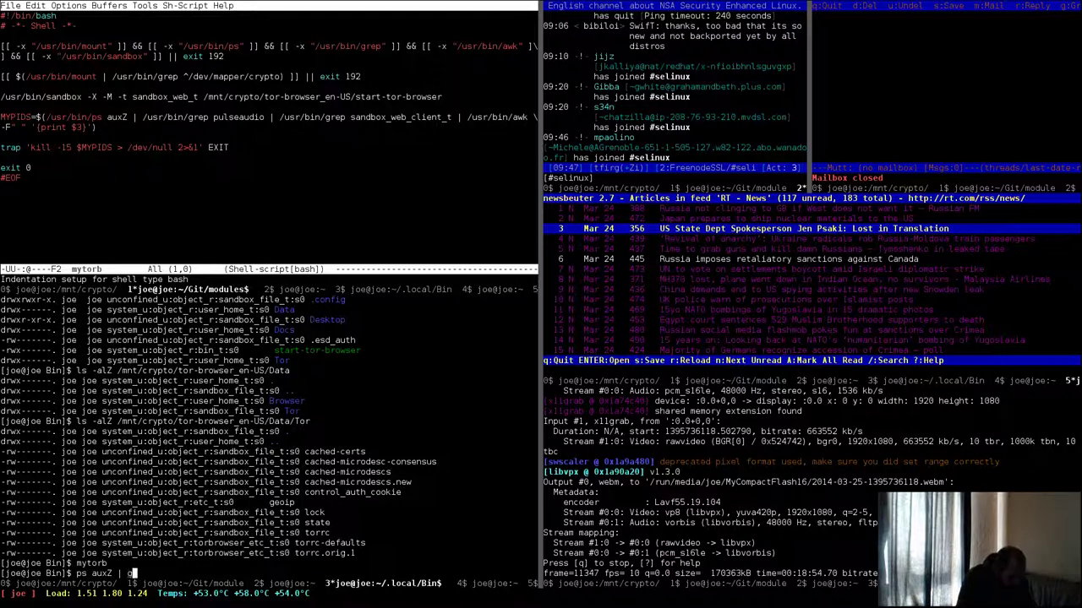
text(grep pul)
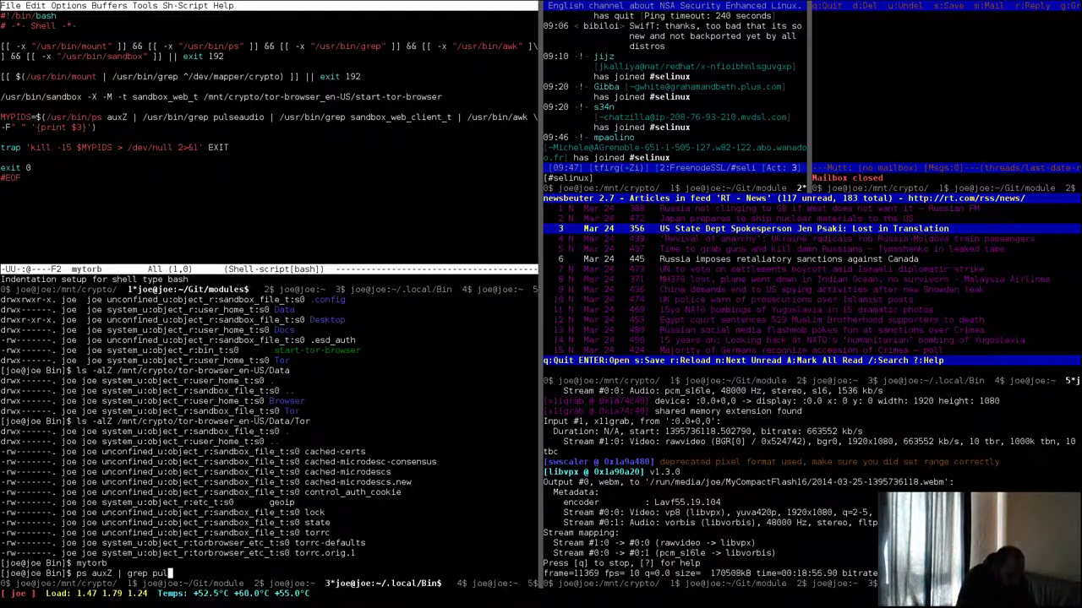
text(se)
key(Return)
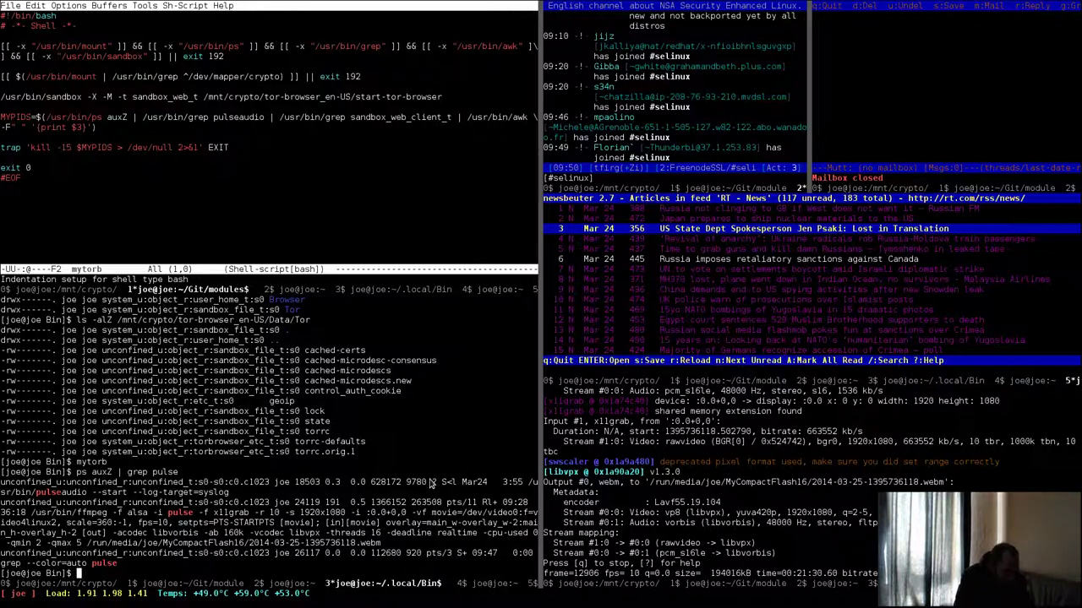
Switch the lower-left region to window 3's root shell and run ausearch -m avc -ts recent
key(ctrl+a)
key(p)
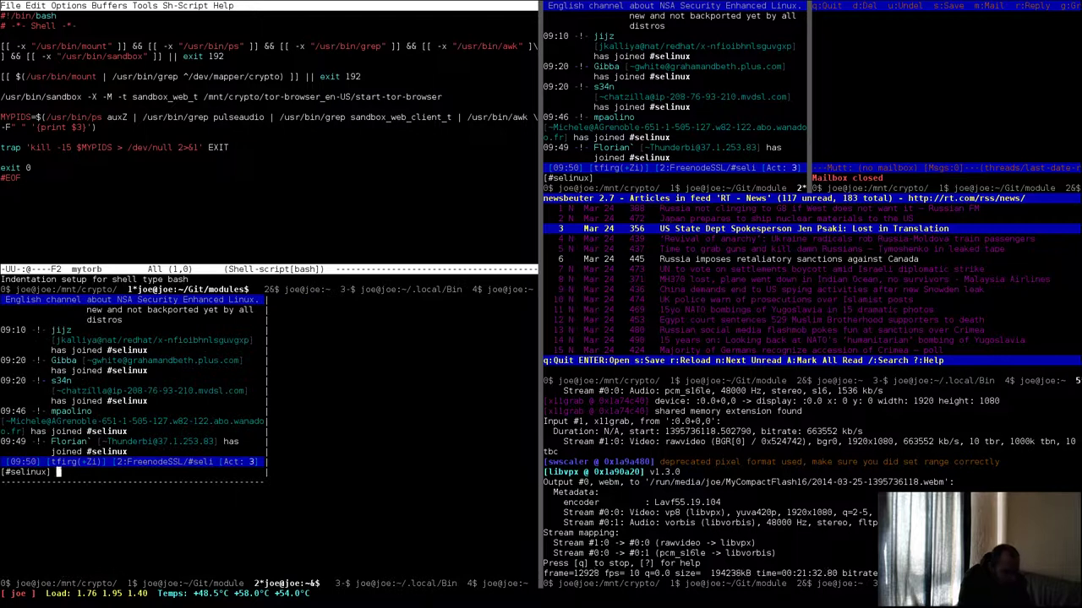
key(ctrl+a)
key(p)
key(ctrl+a)
key(3)
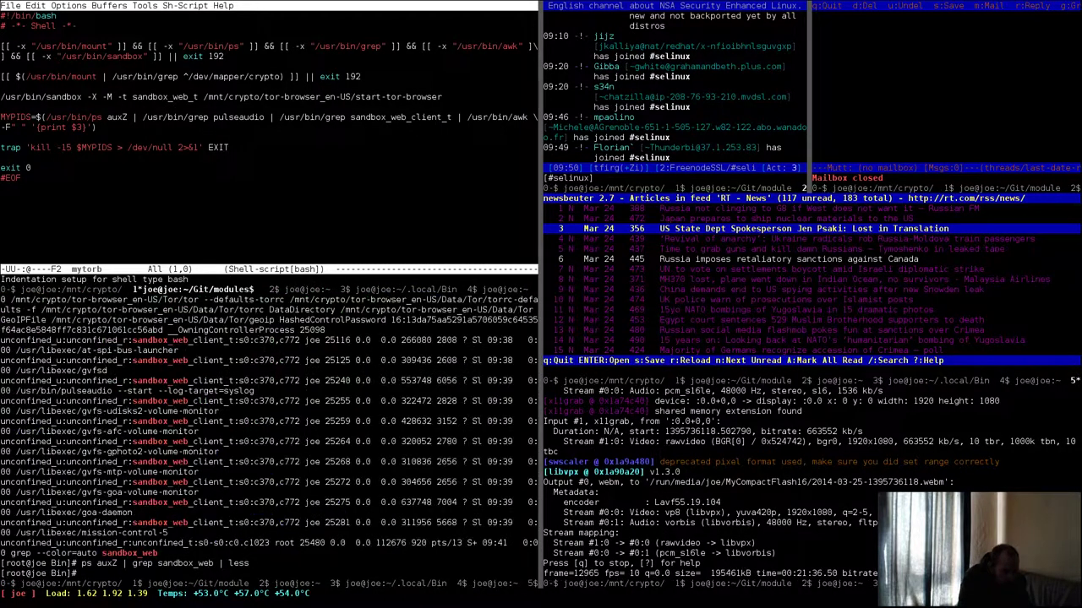
text(ausearch -)
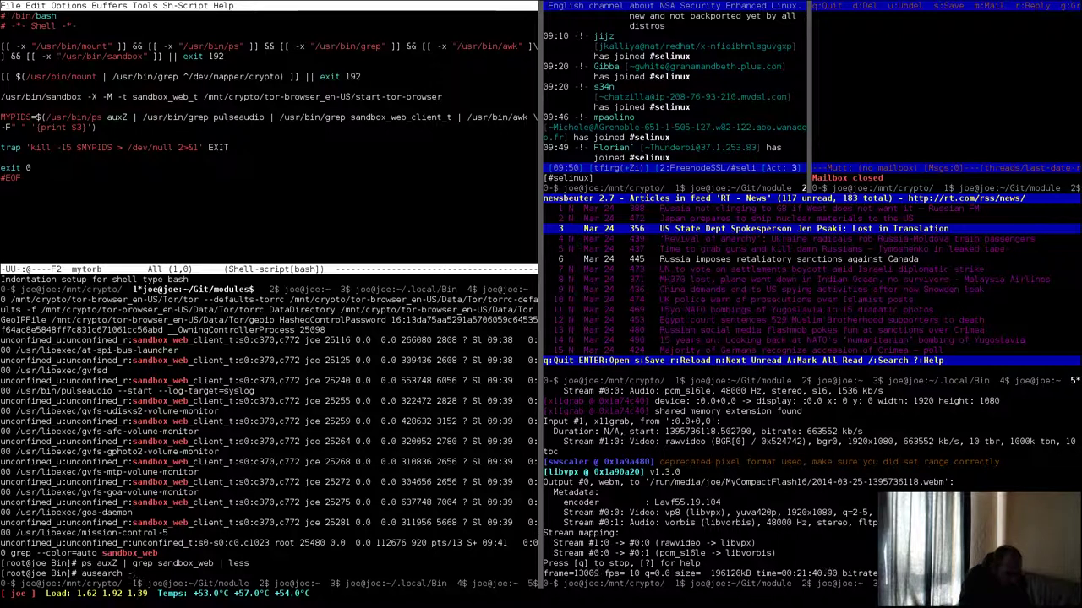
text(m avc -ts recent)
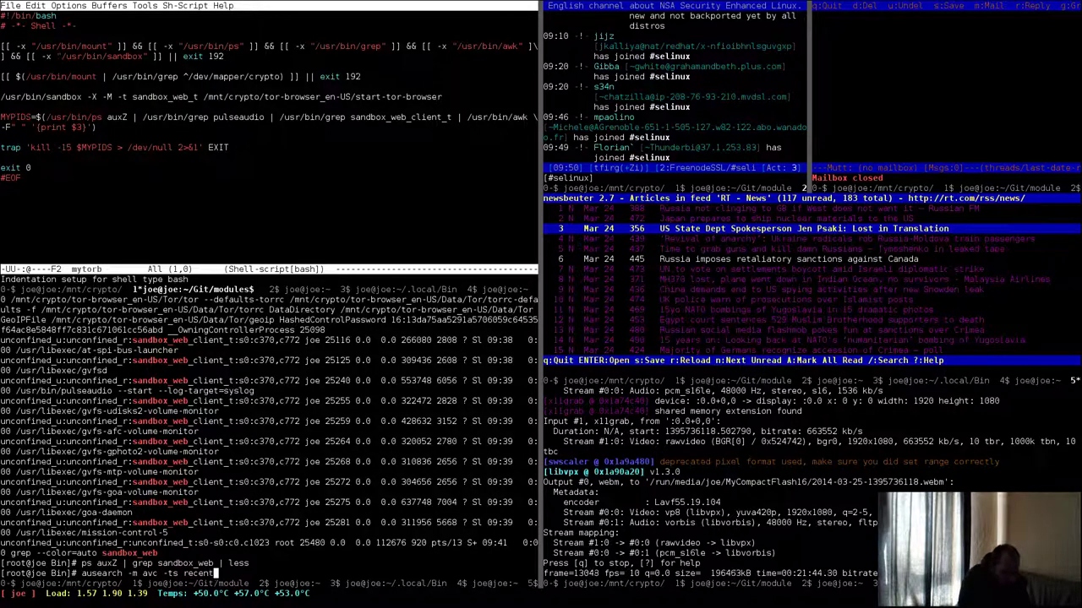
key(Return)
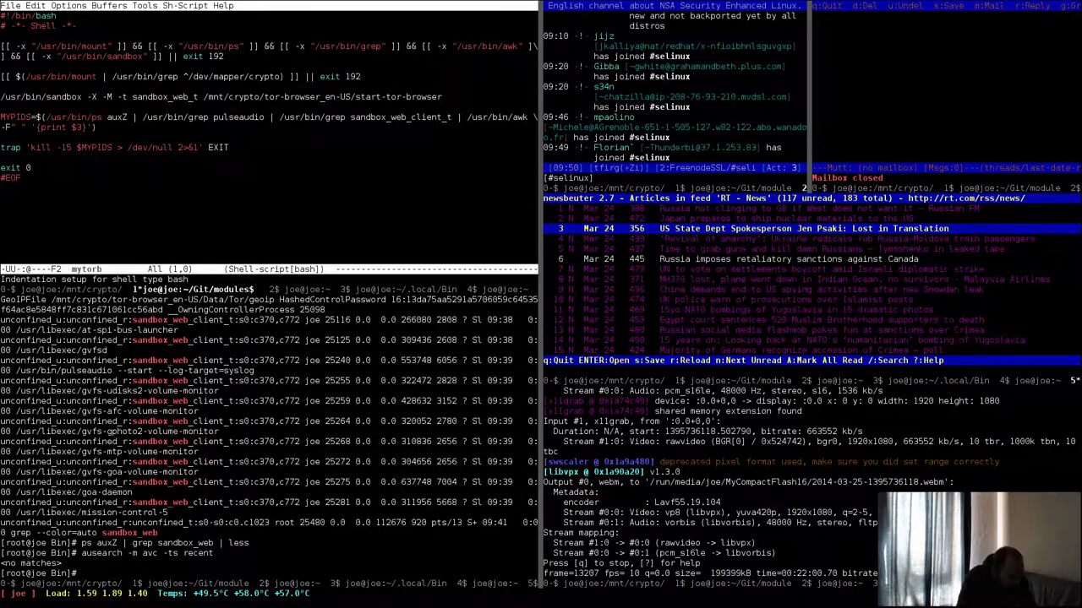
Run restorecon -R -v /mnt/crypto/tor-browser_en-US and scroll through its 'no default label' warnings
text(restorecon)
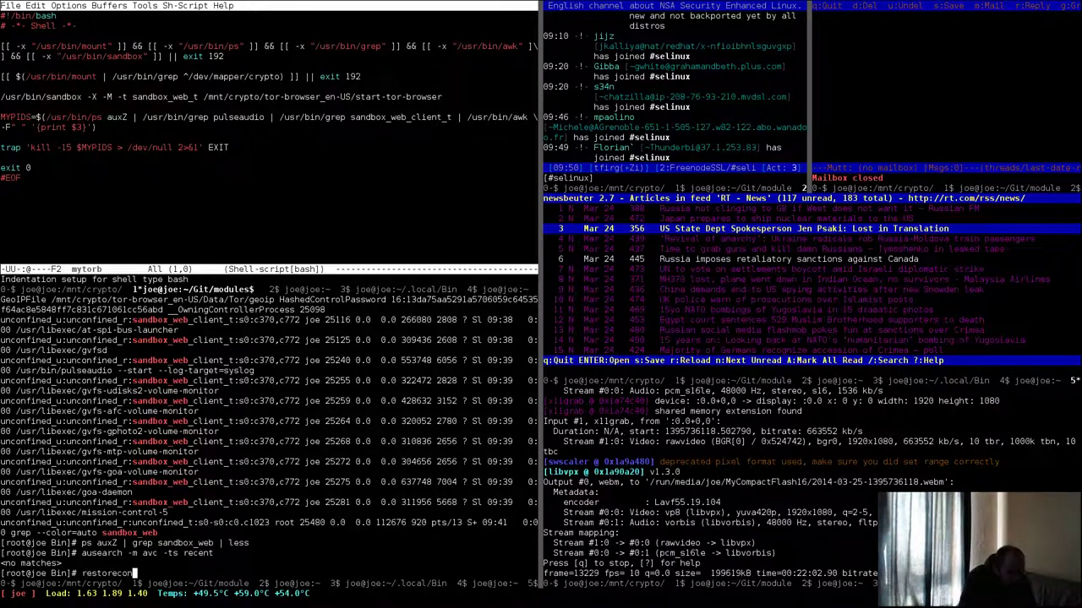
text( -R -v)
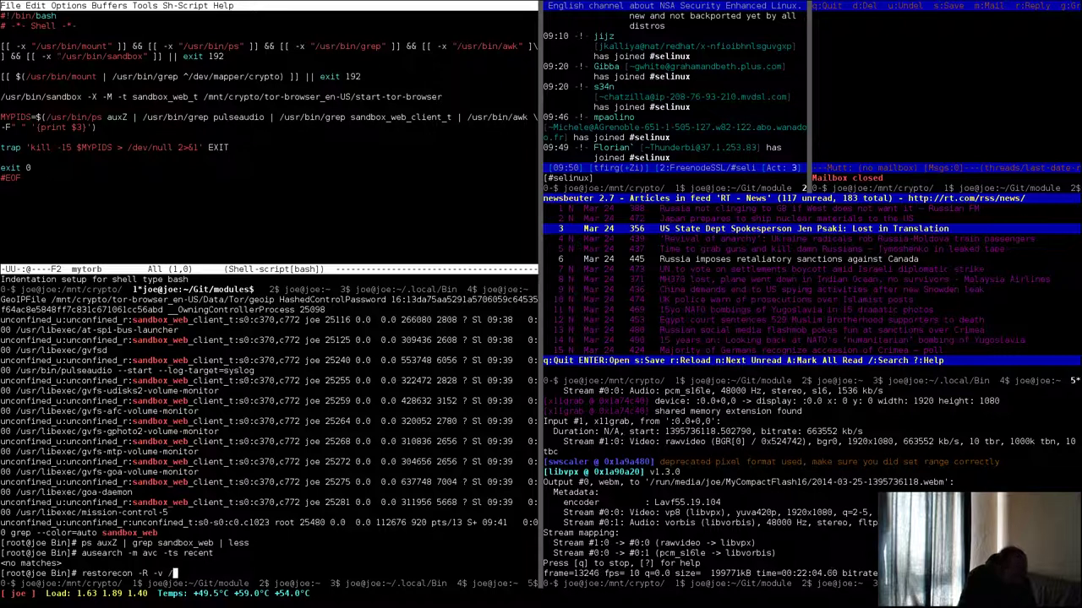
text( /mnt/)
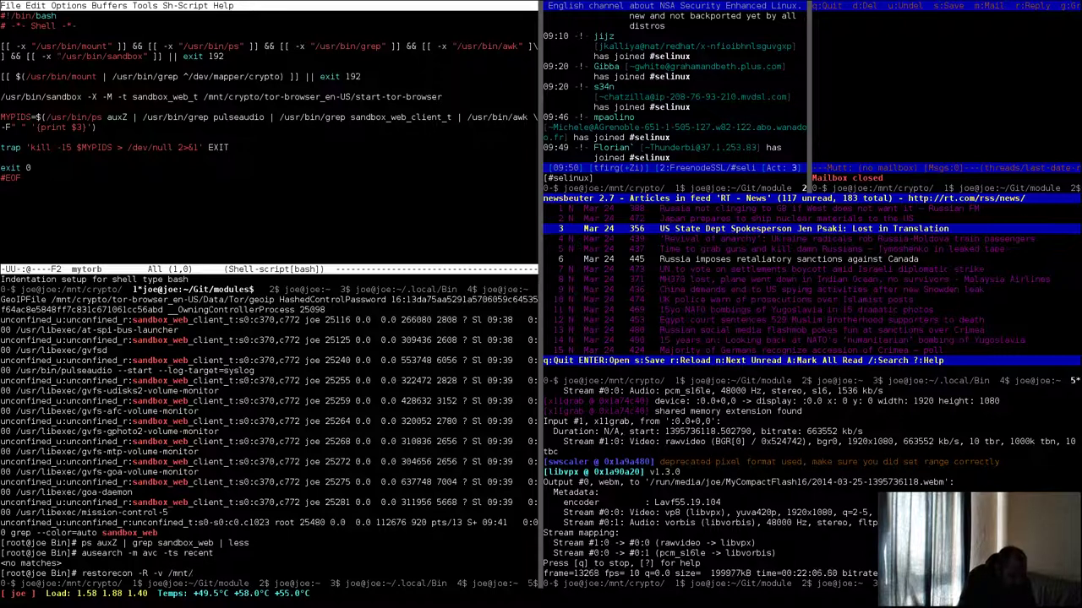
text(crypto)
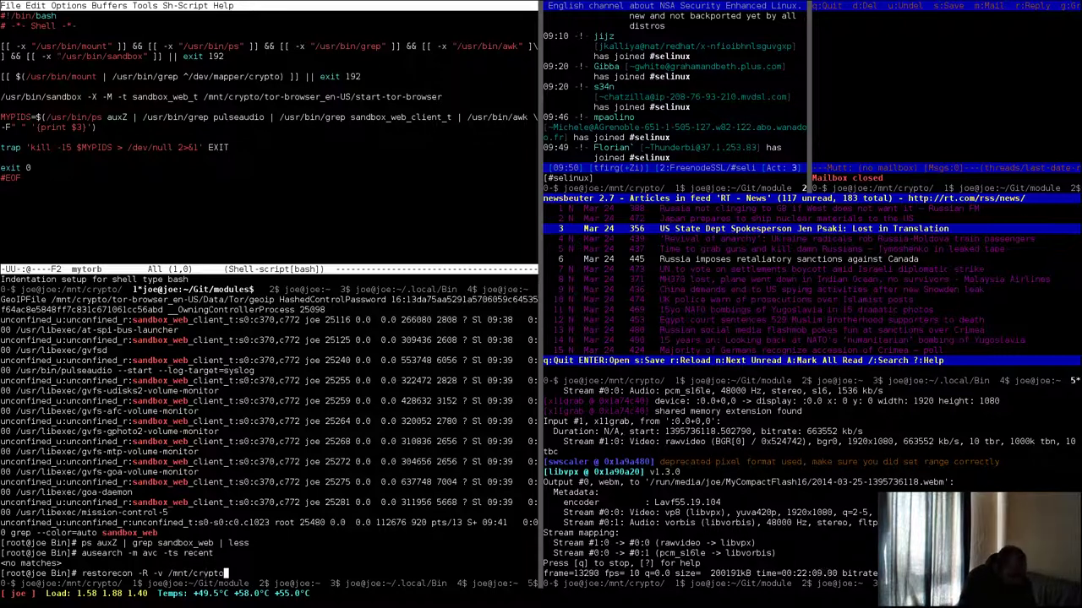
text(/tor-browser)
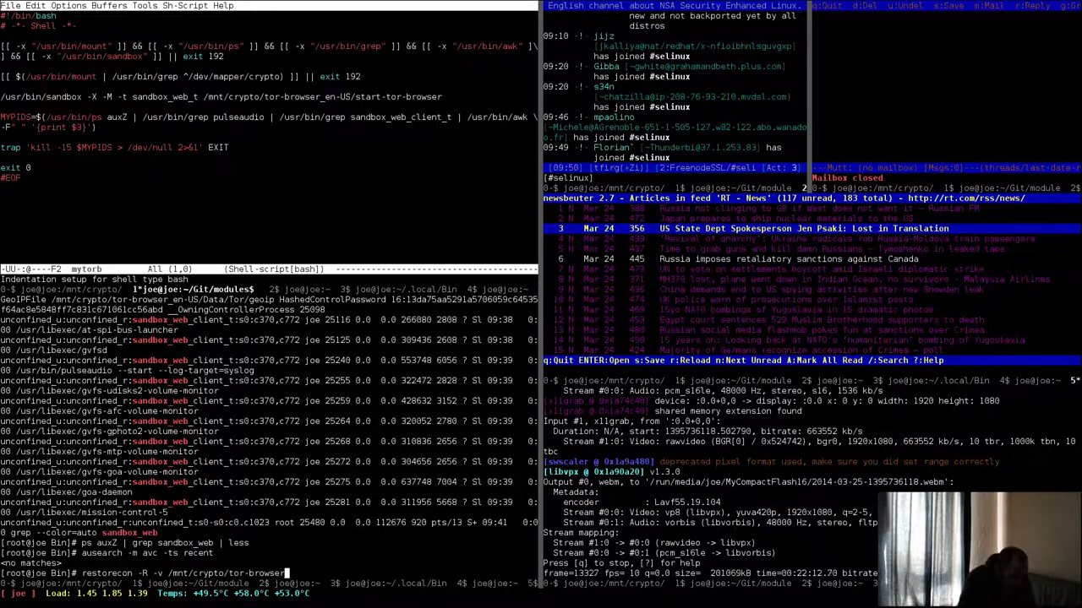
text(_en)
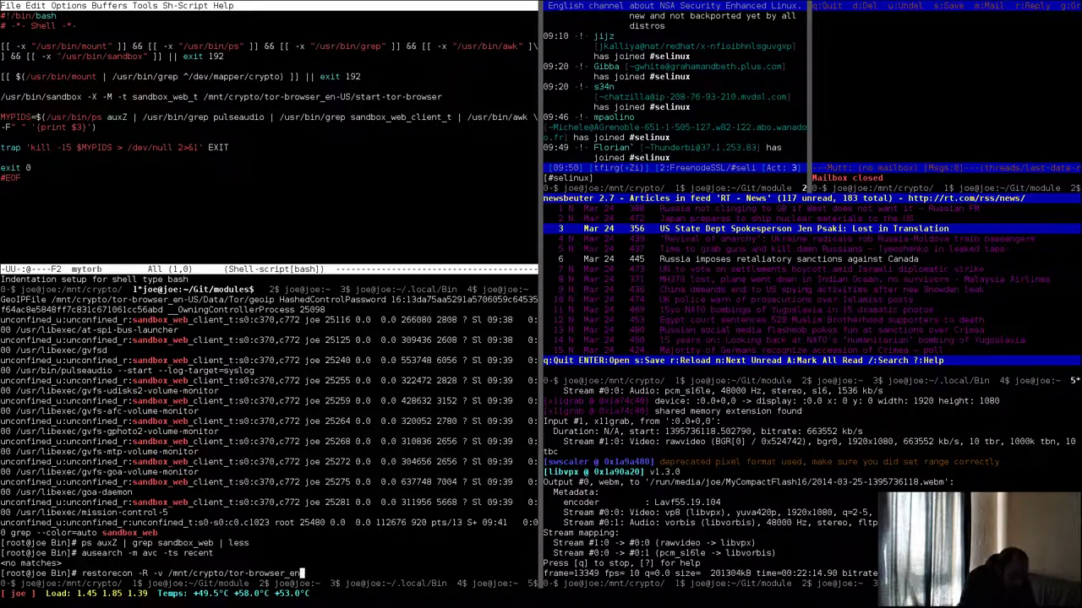
text(-US)
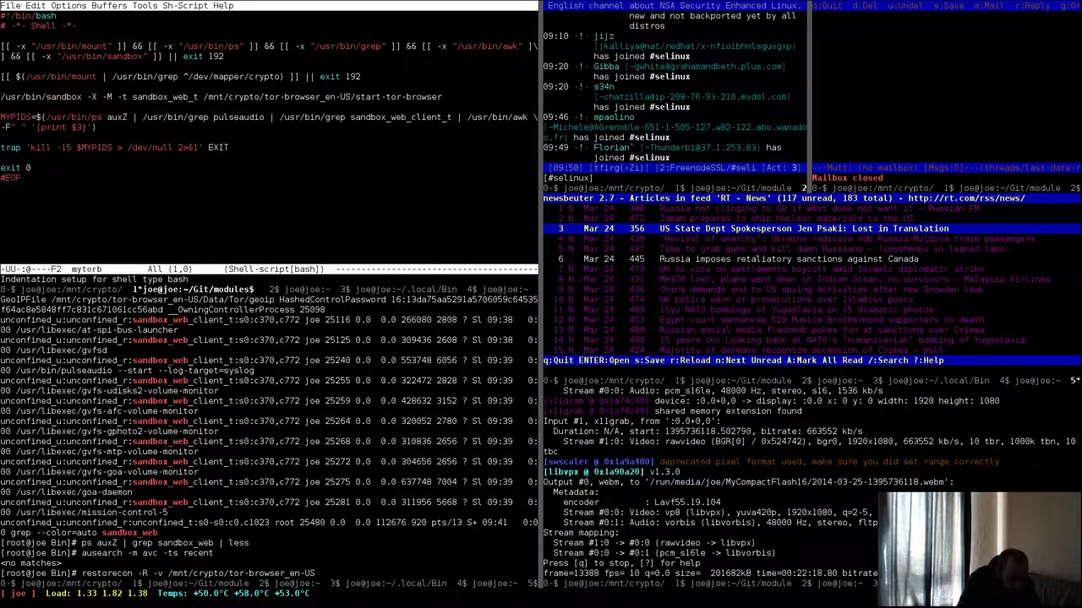
key(Return)
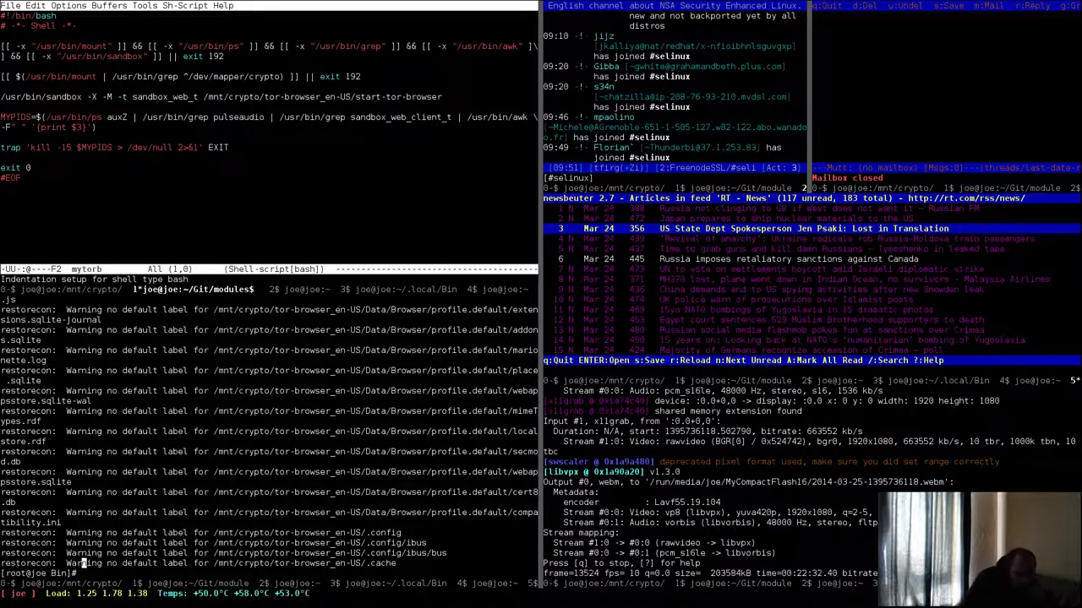
scroll(84, 299, up, 1)
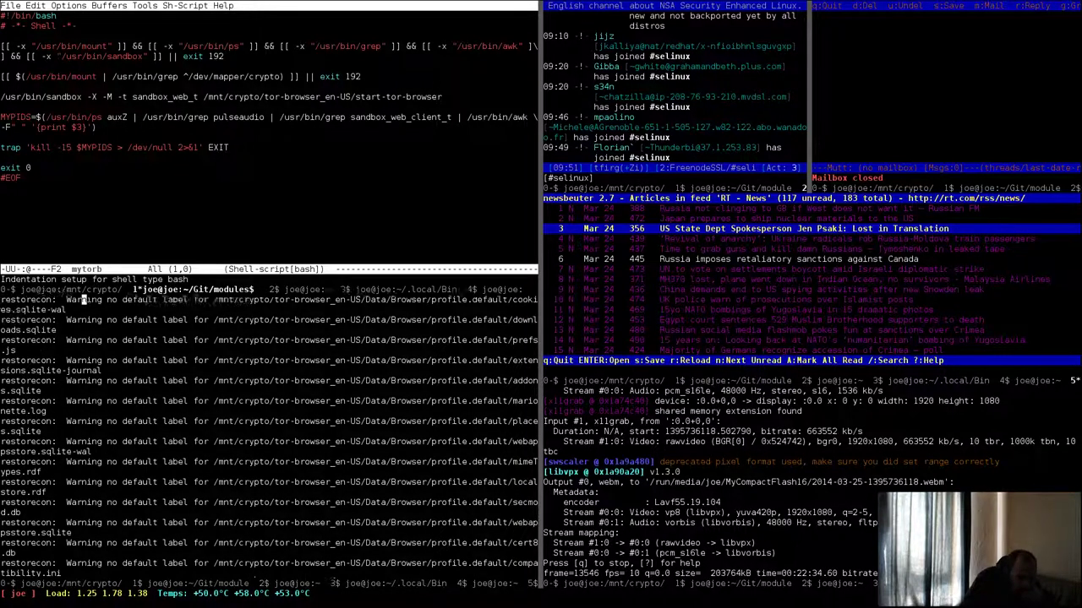
scroll(84, 299, up, 1)
scroll(84, 299, up, 4)
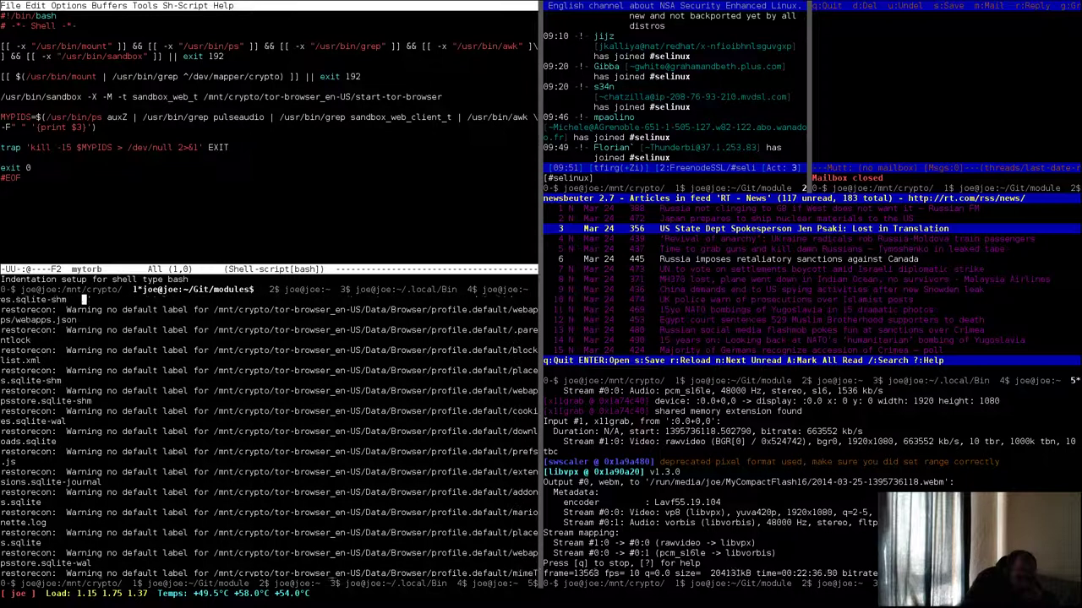
scroll(83, 299, up, 2)
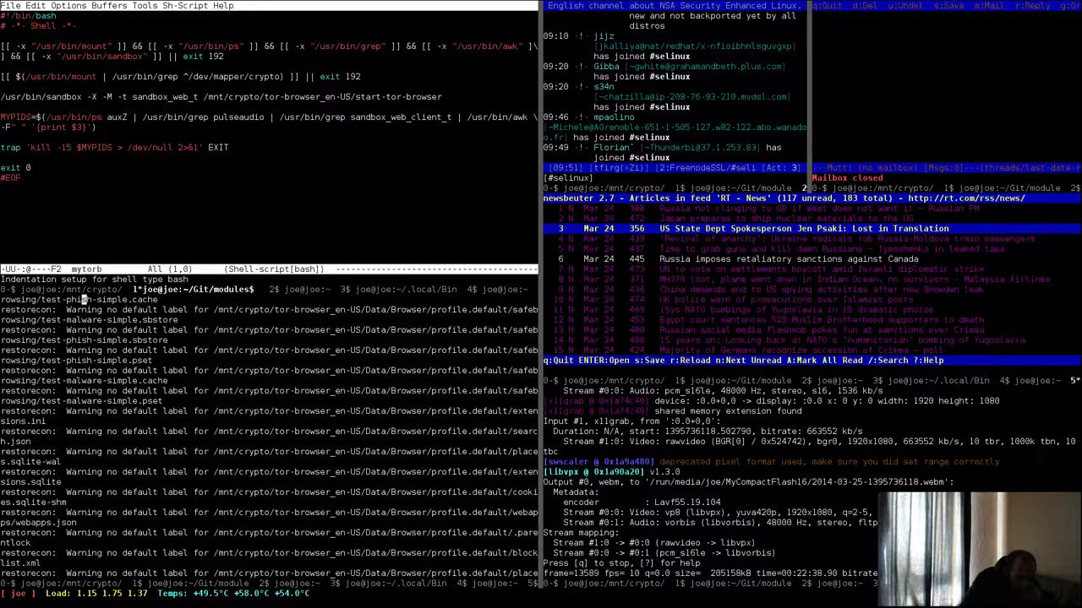
scroll(84, 299, up, 3)
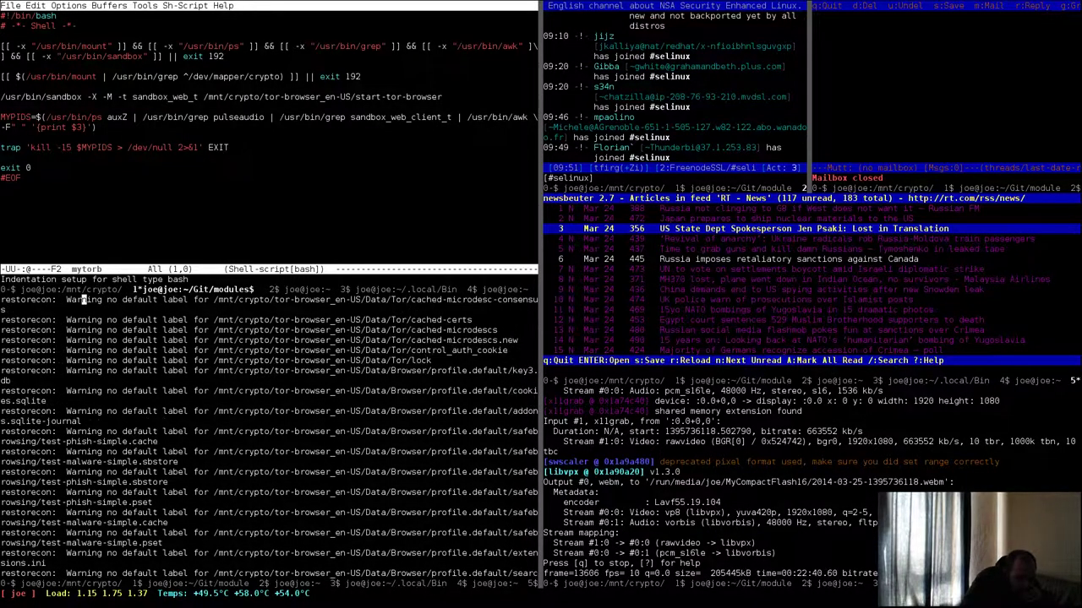
scroll(83, 299, up, 2)
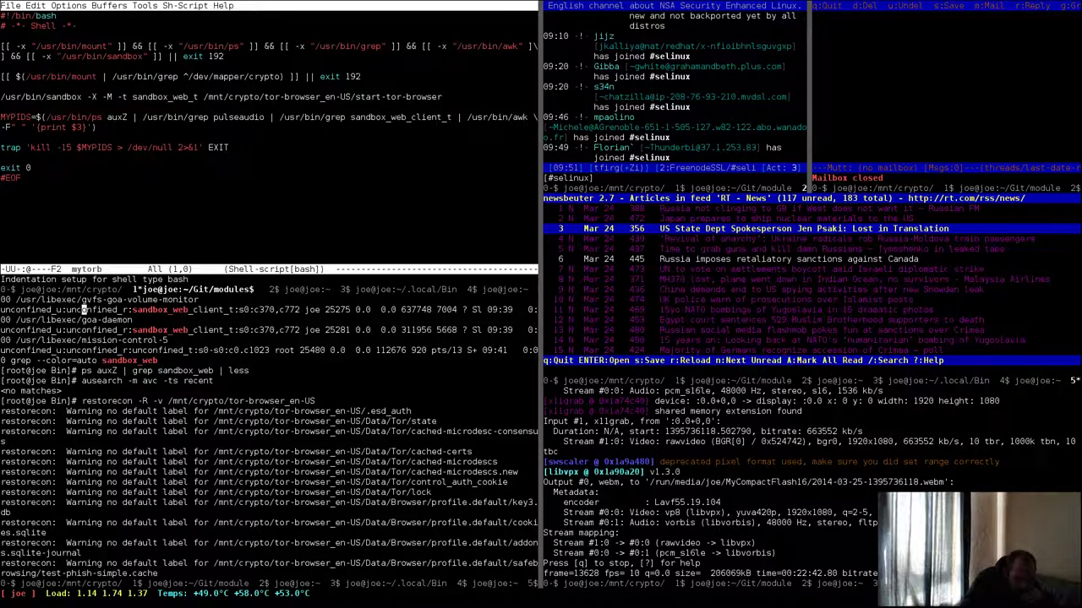
scroll(82, 421, down, 5)
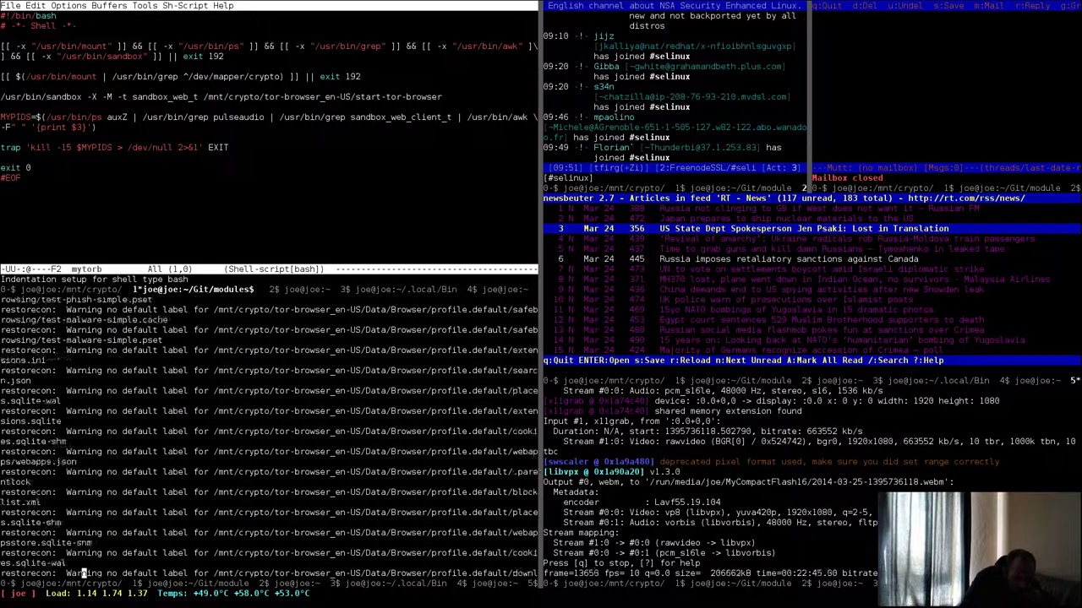
scroll(82, 421, down, 3)
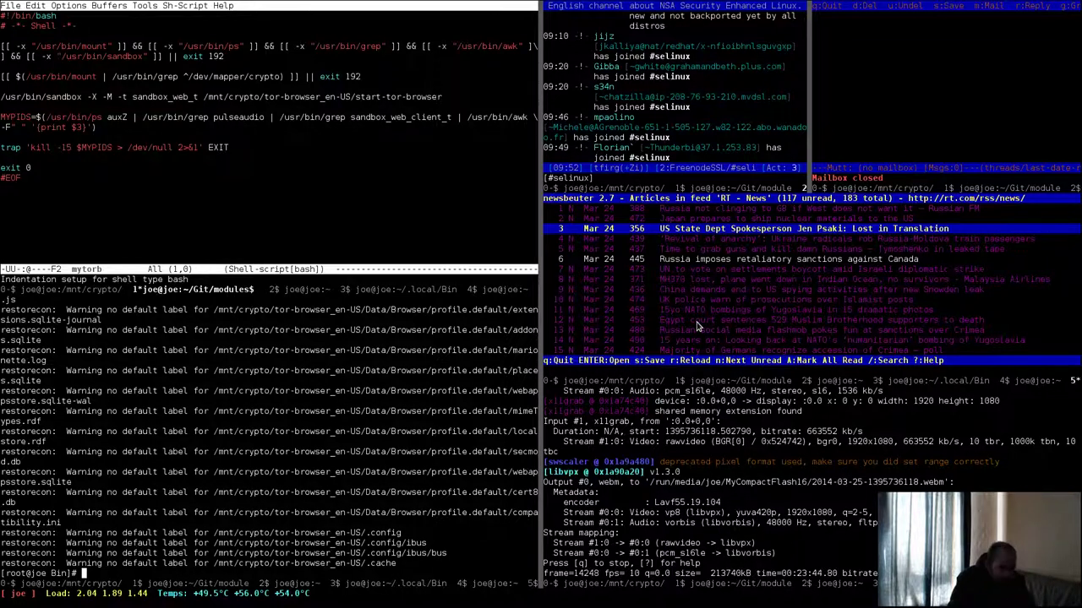
Switch from the GNU Screen terminal to the Firefox window
key(alt+Tab)
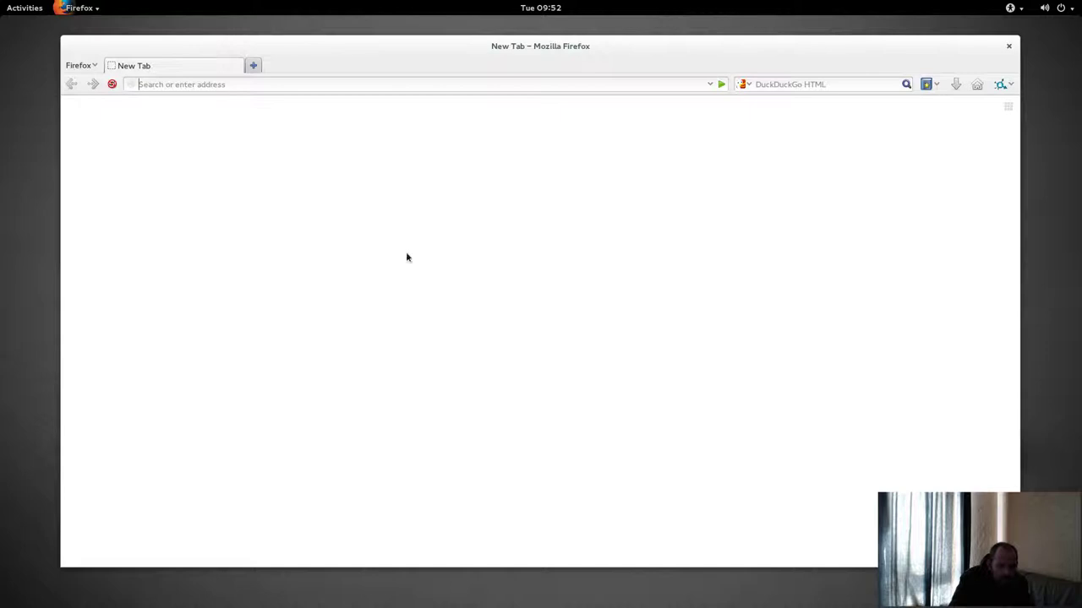
Open the Mystuff GitHub bookmark, the modules repository, and its 29-commit master history
click(935, 88)
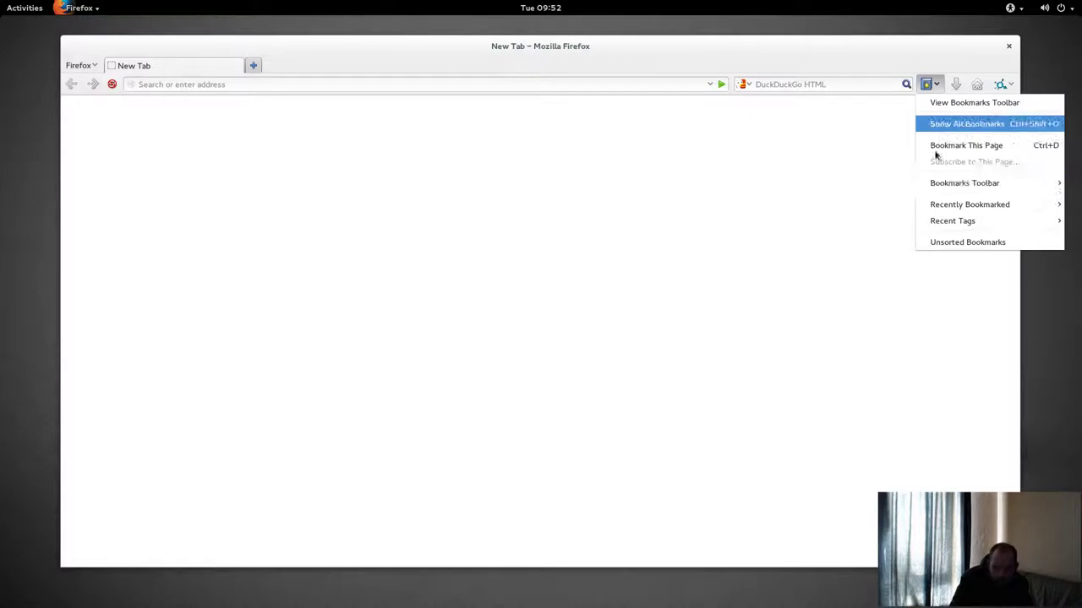
mouse_move(938, 183)
mouse_move(856, 203)
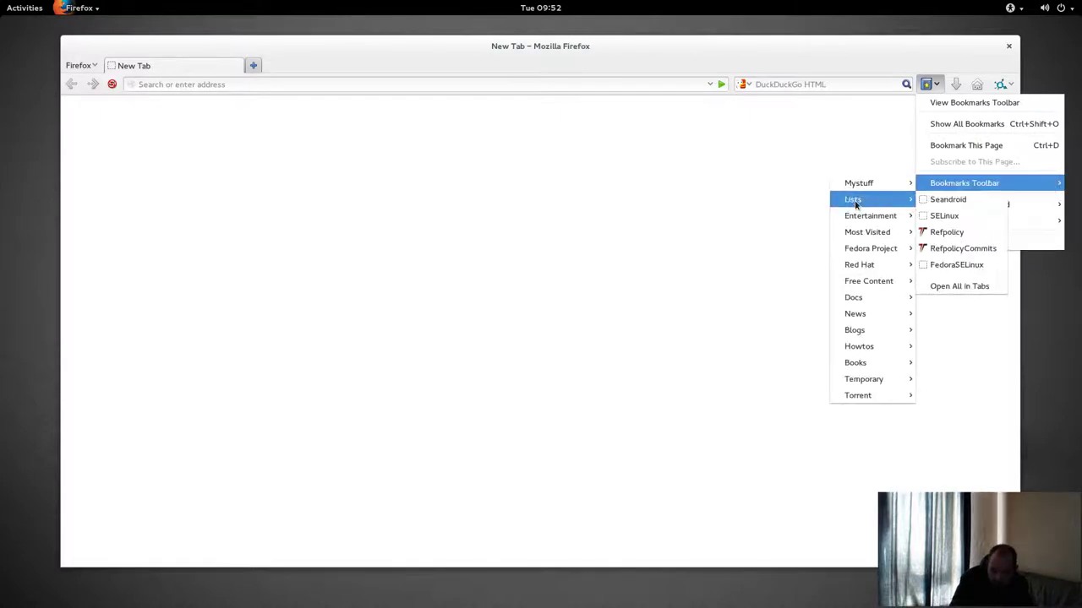
mouse_move(853, 182)
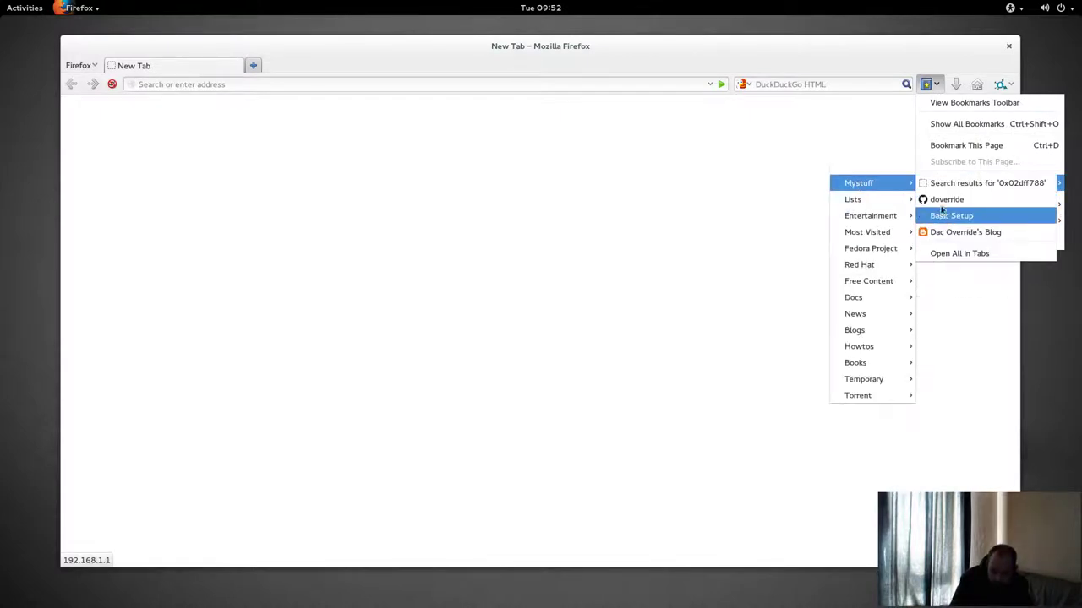
click(942, 199)
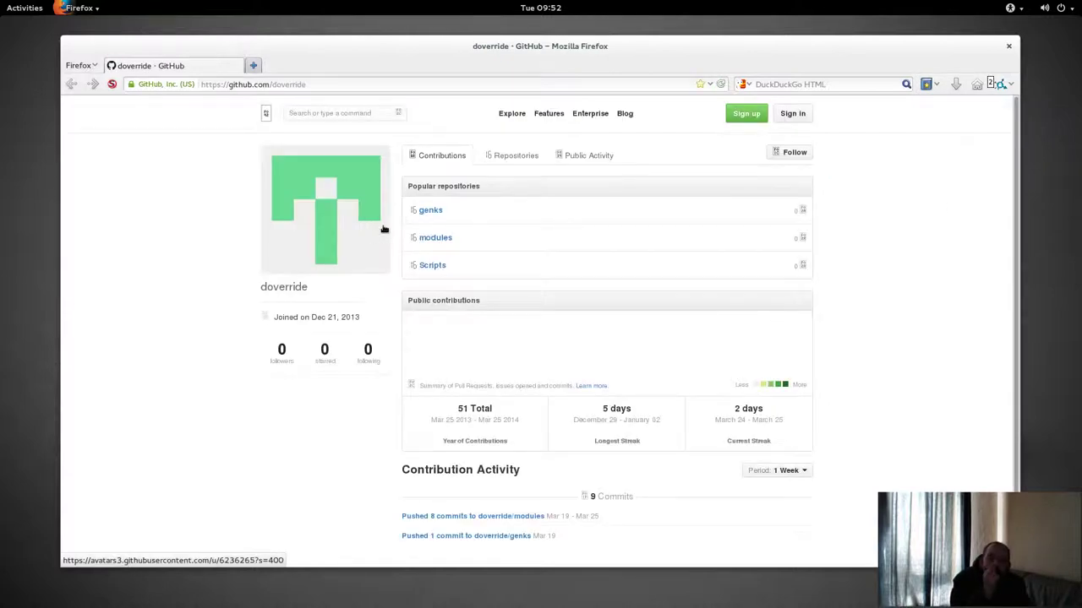
click(427, 240)
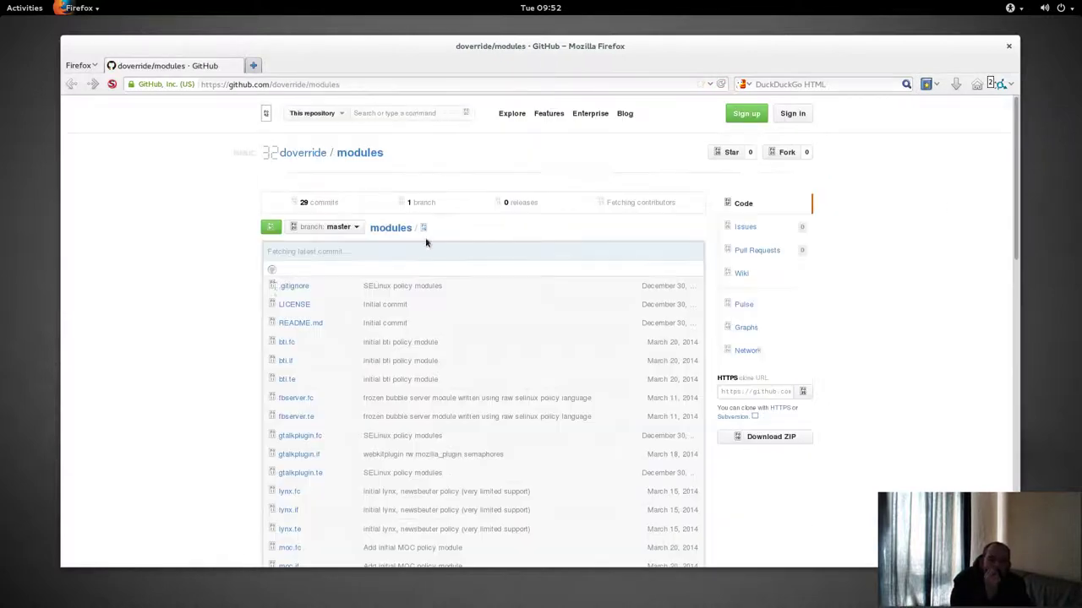
click(315, 203)
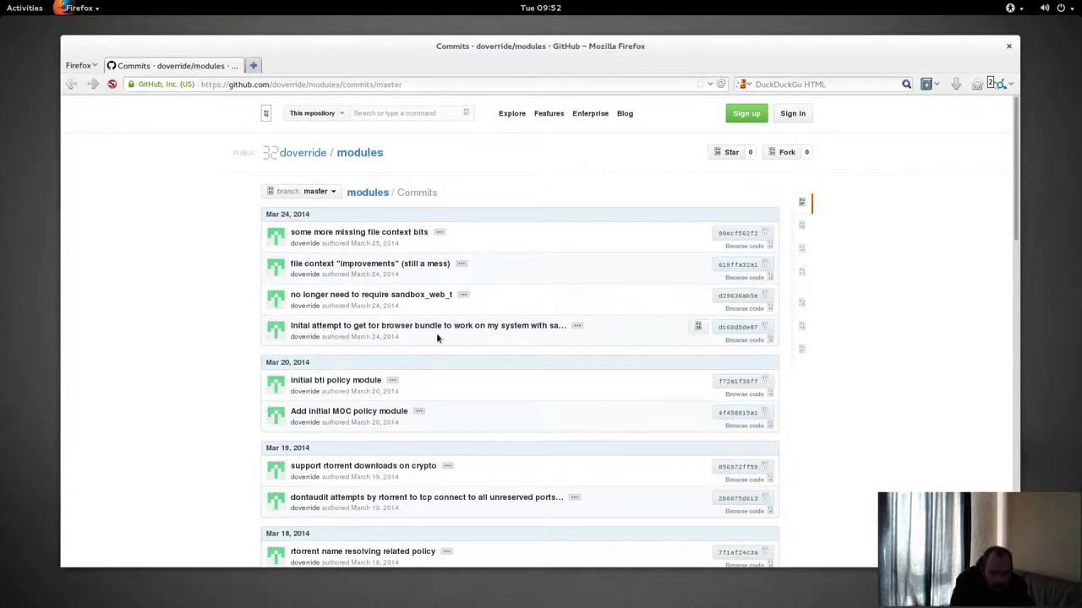
Open the initial Tor browser bundle commit and scroll through its torbrowser.fc diff
click(430, 332)
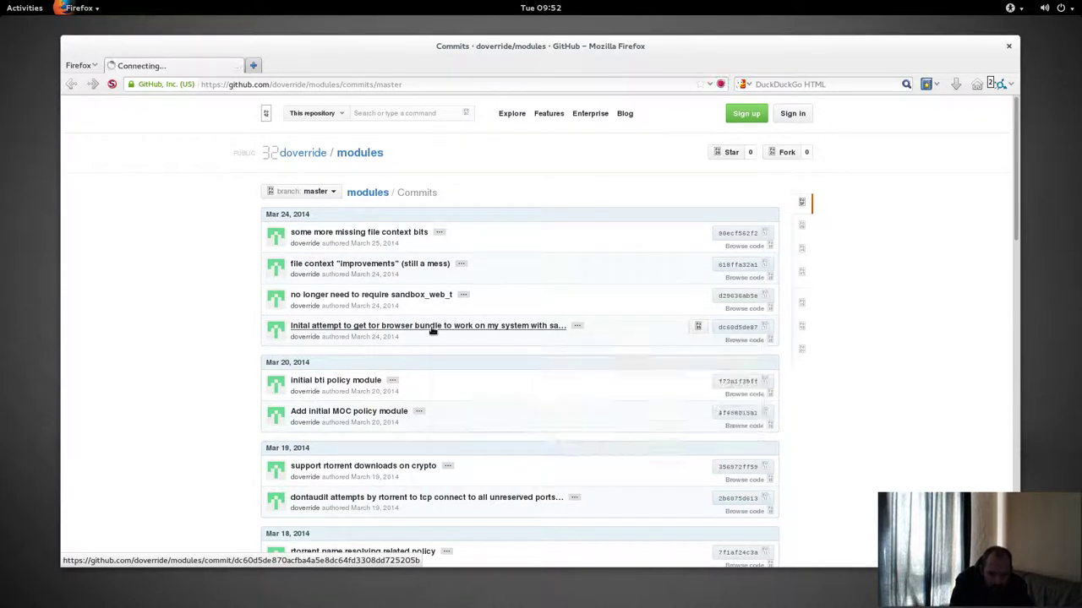
scroll(218, 422, down, 3)
scroll(218, 422, down, 2)
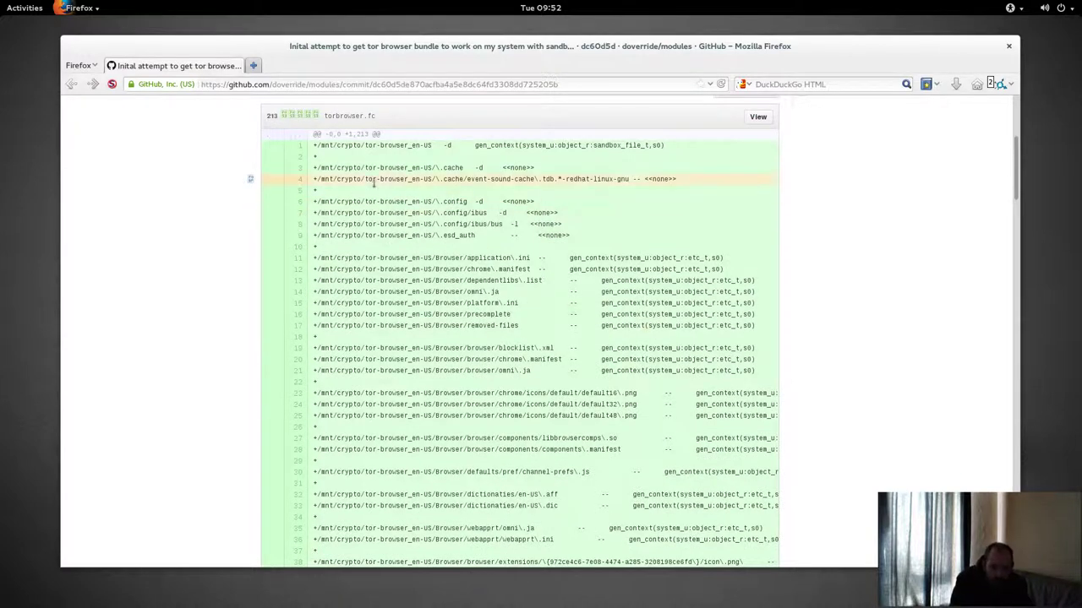
scroll(406, 252, down, 7)
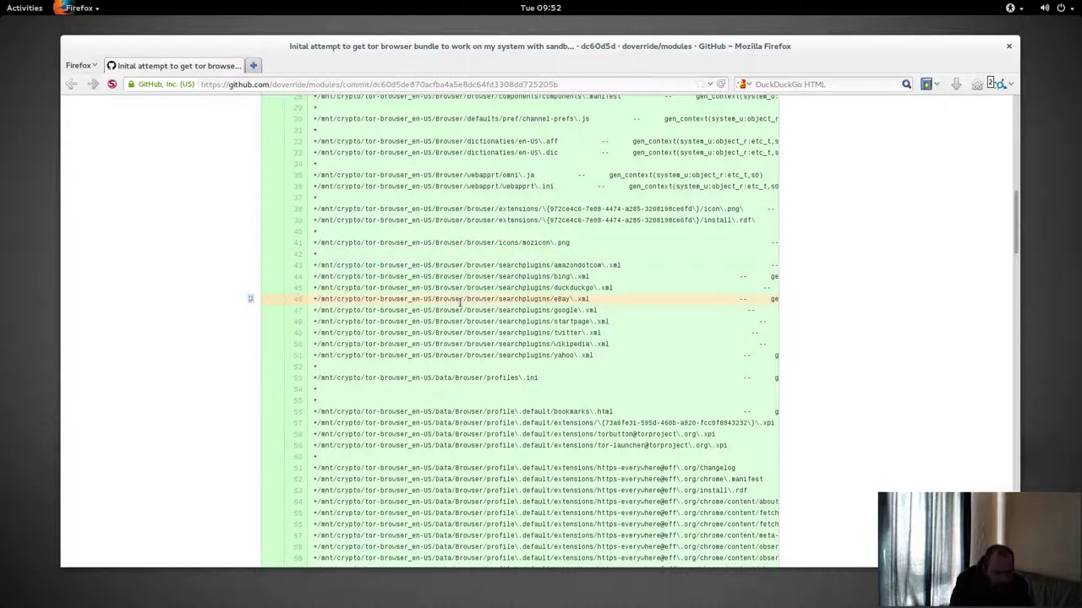
scroll(460, 302, down, 13)
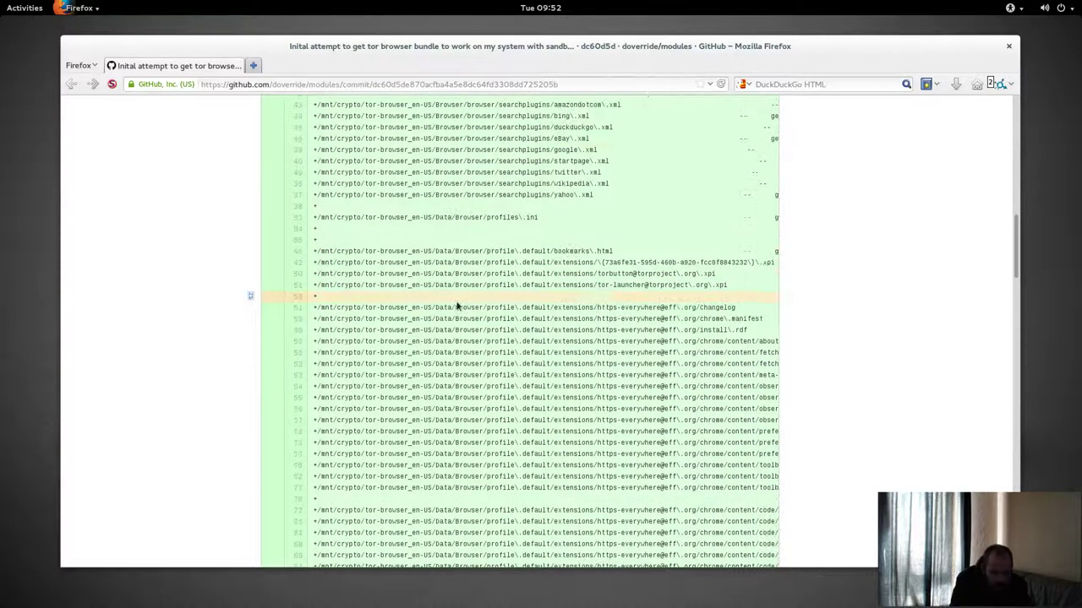
scroll(455, 302, down, 10)
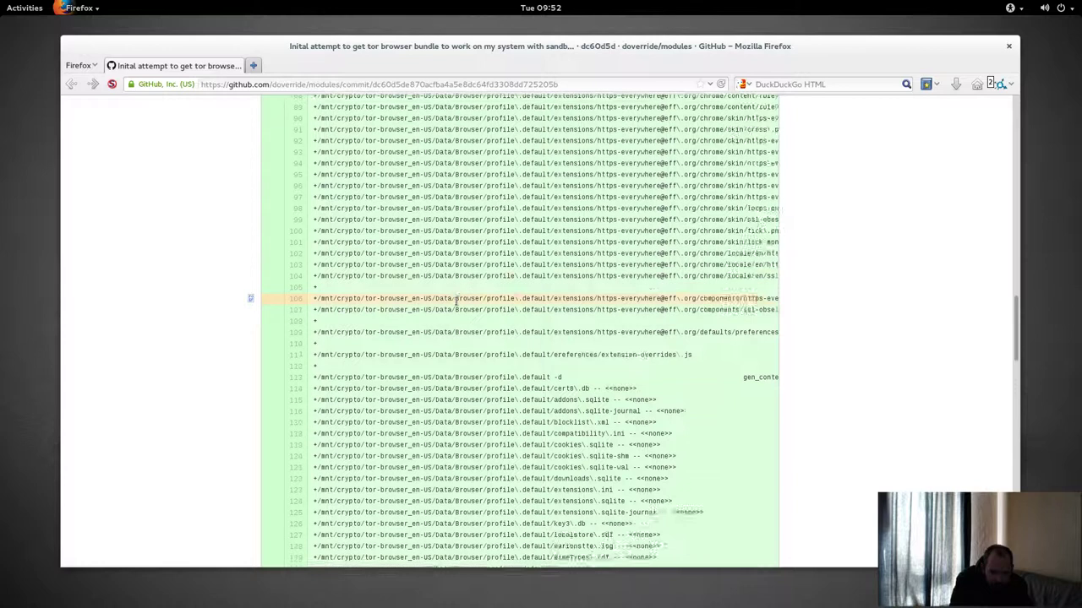
scroll(455, 301, down, 6)
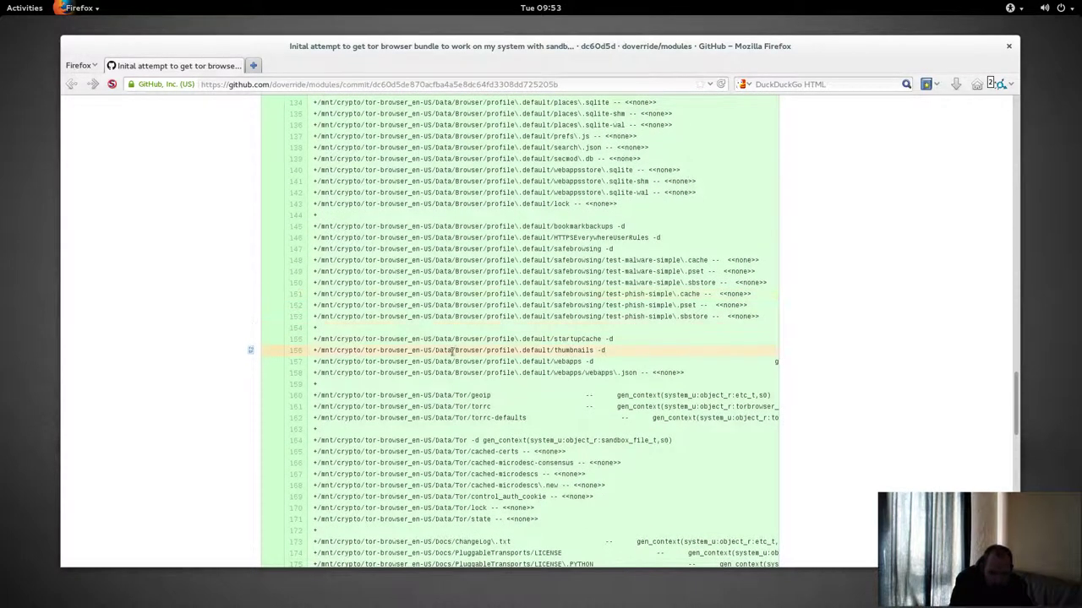
scroll(451, 351, down, 16)
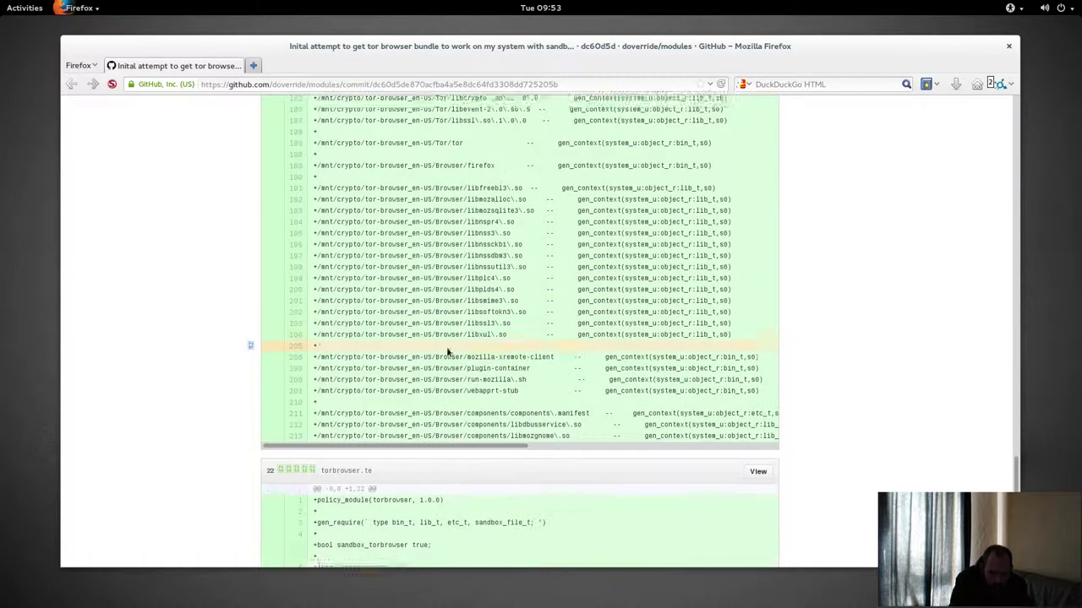
scroll(444, 346, up, 6)
scroll(445, 346, up, 4)
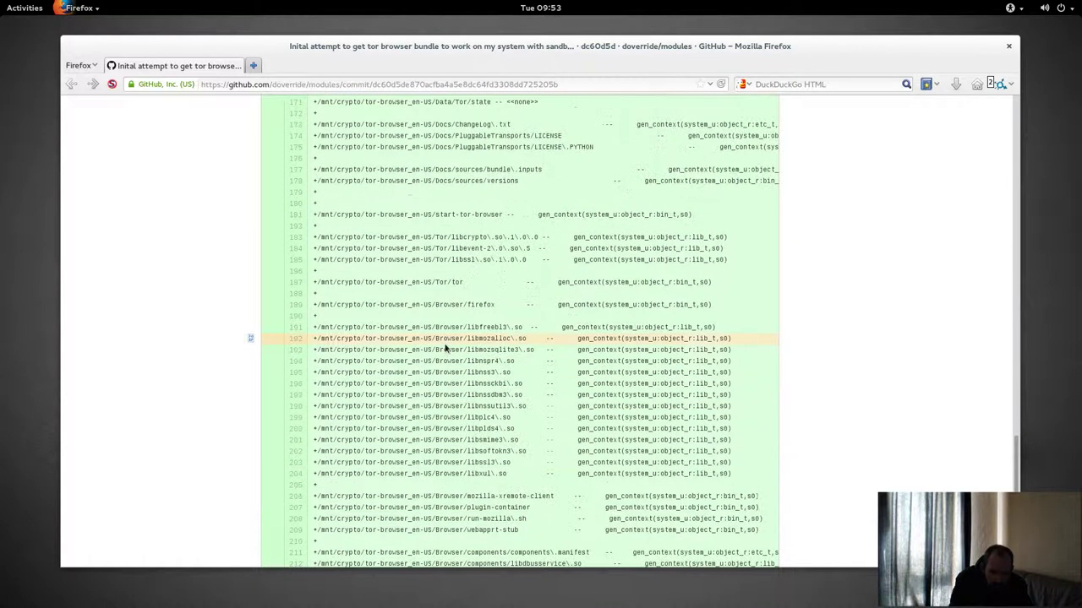
scroll(446, 347, up, 20)
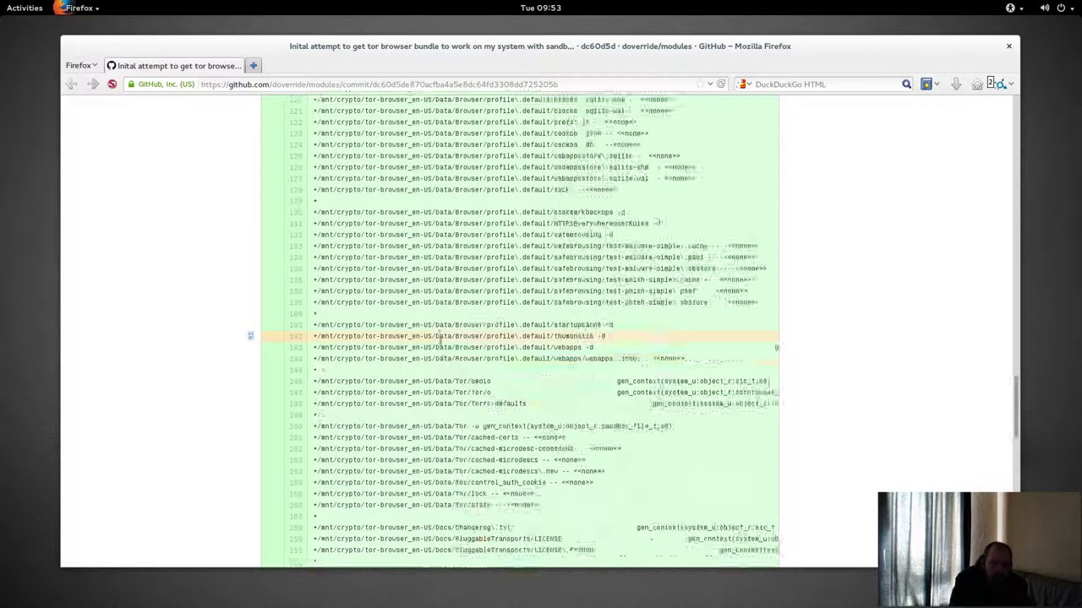
scroll(439, 342, up, 20)
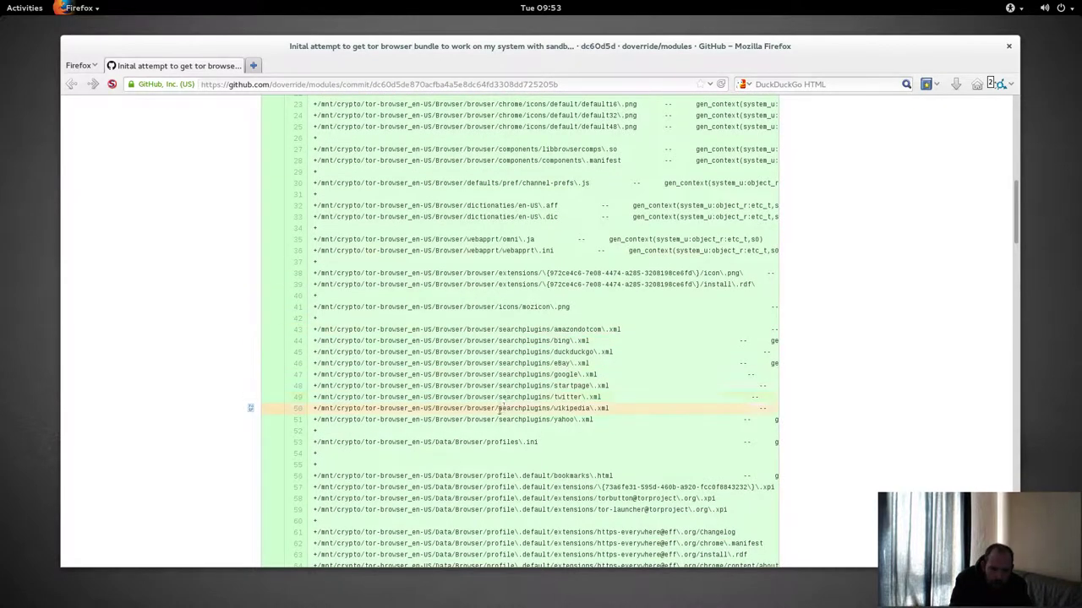
scroll(486, 418, up, 5)
scroll(487, 416, up, 10)
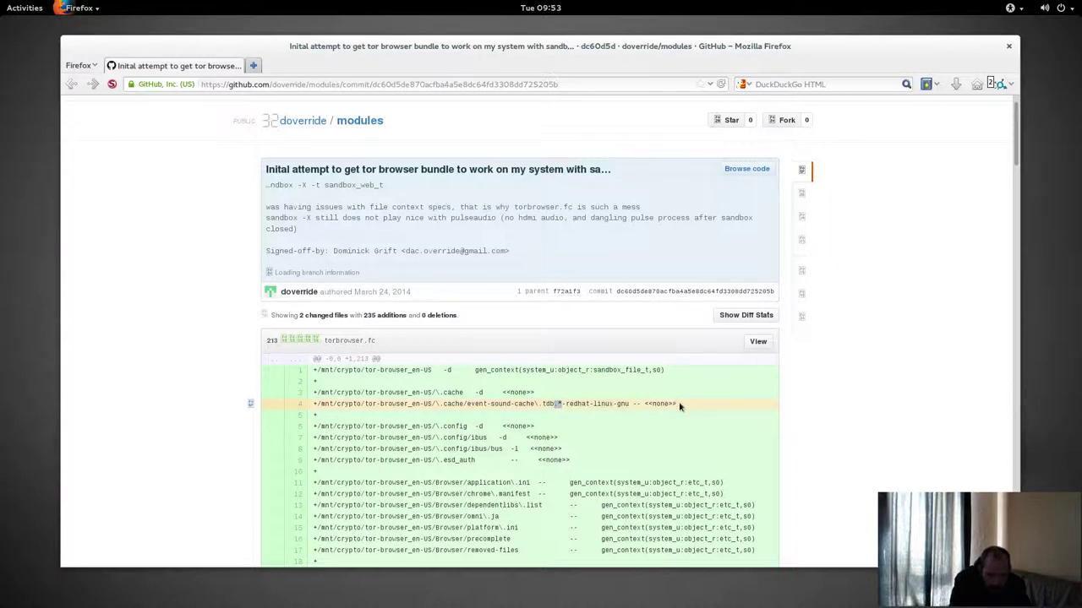
Highlight the event-sound-cache context line, then scroll toward the torbrowser.te policy file
drag(684, 406, 314, 406)
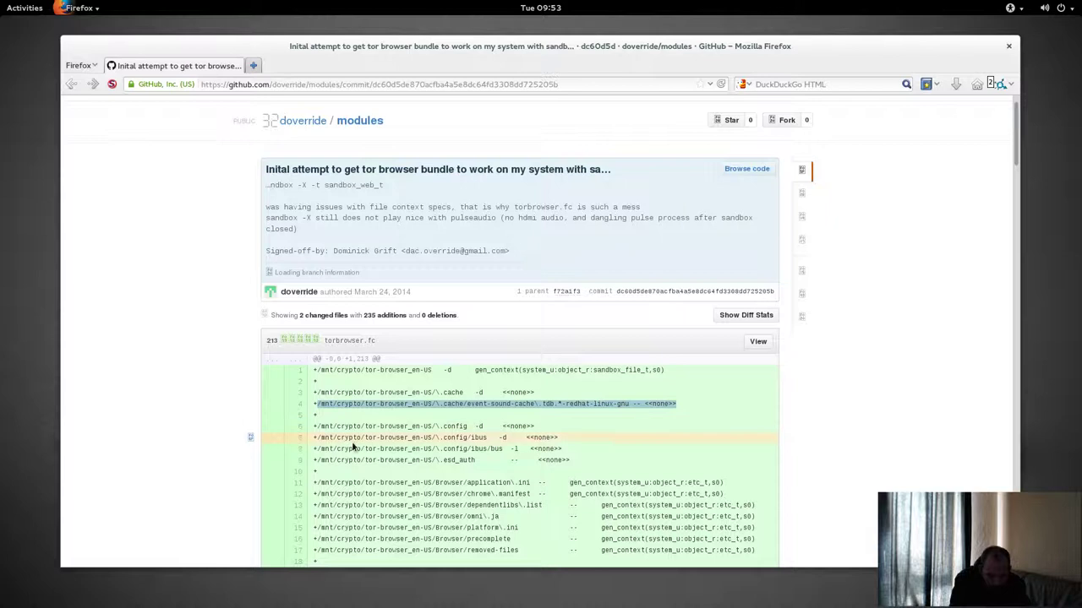
scroll(383, 338, down, 6)
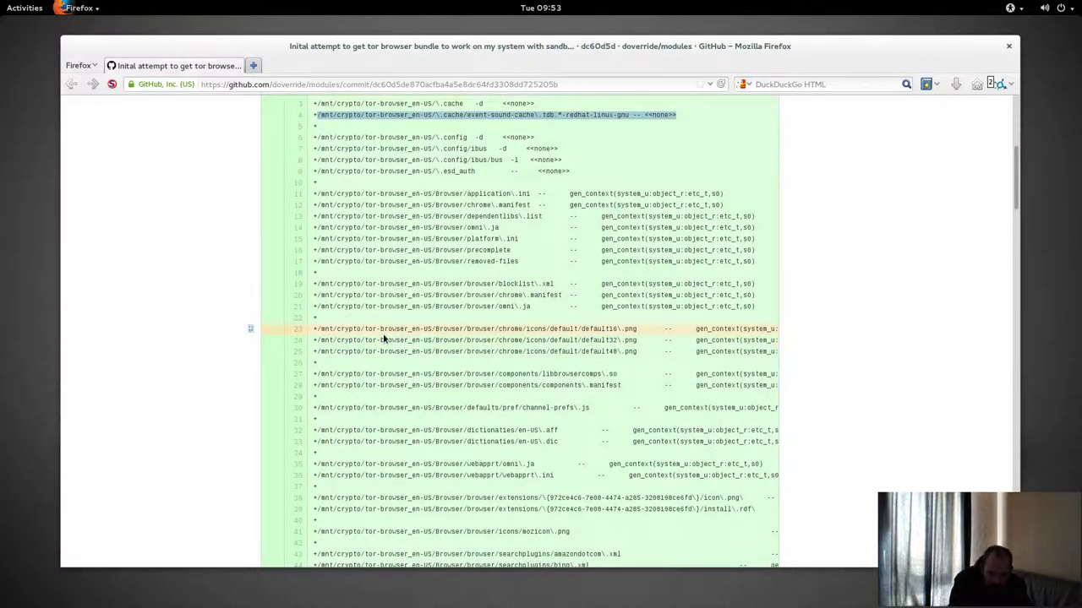
scroll(383, 338, down, 14)
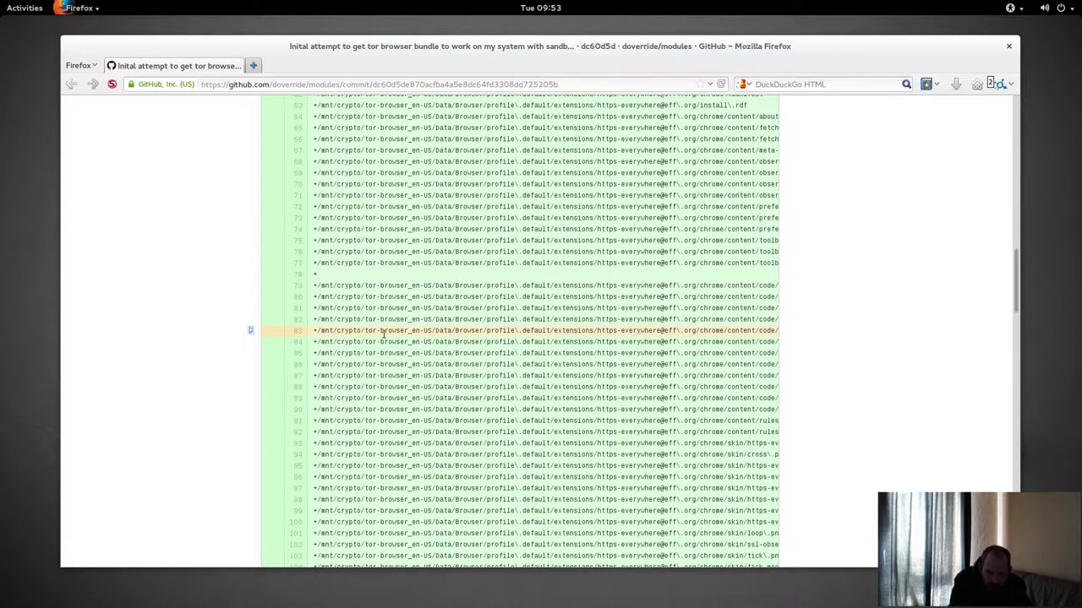
scroll(383, 336, down, 14)
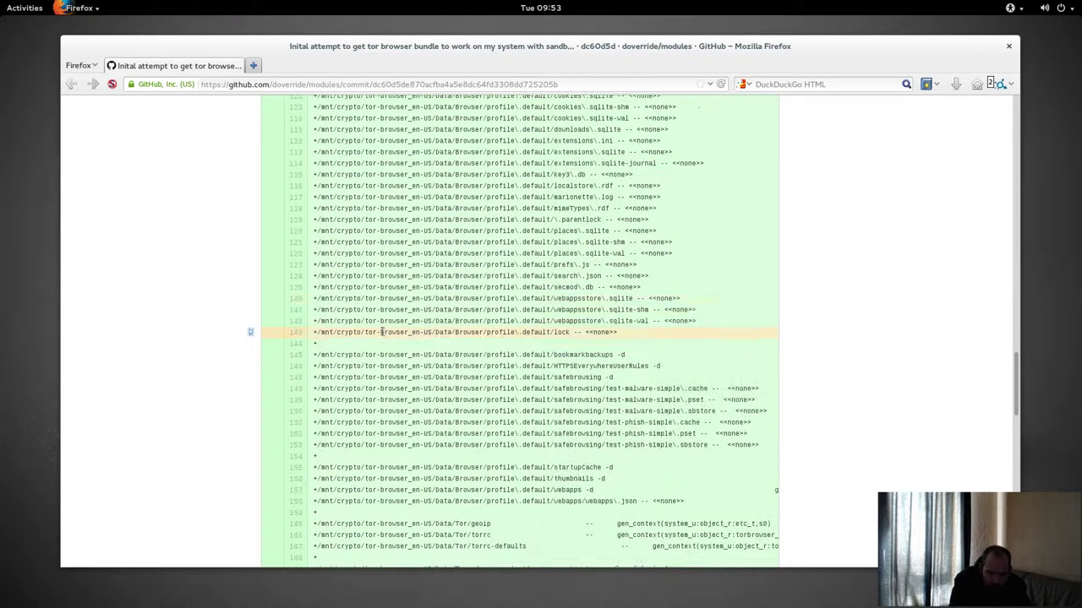
scroll(382, 326, up, 3)
drag(596, 167, 619, 470)
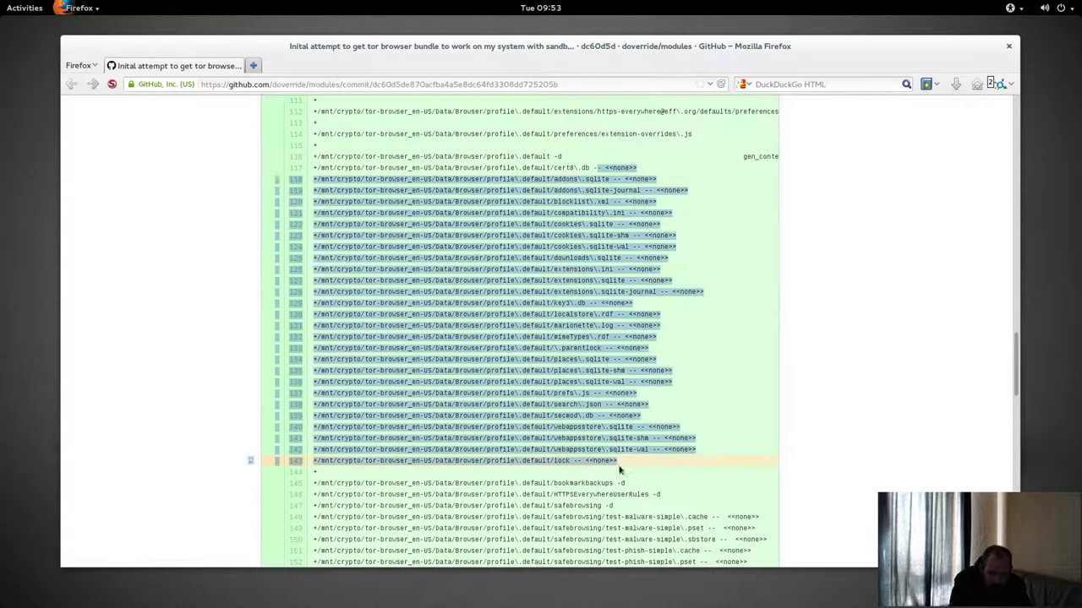
scroll(560, 387, down, 13)
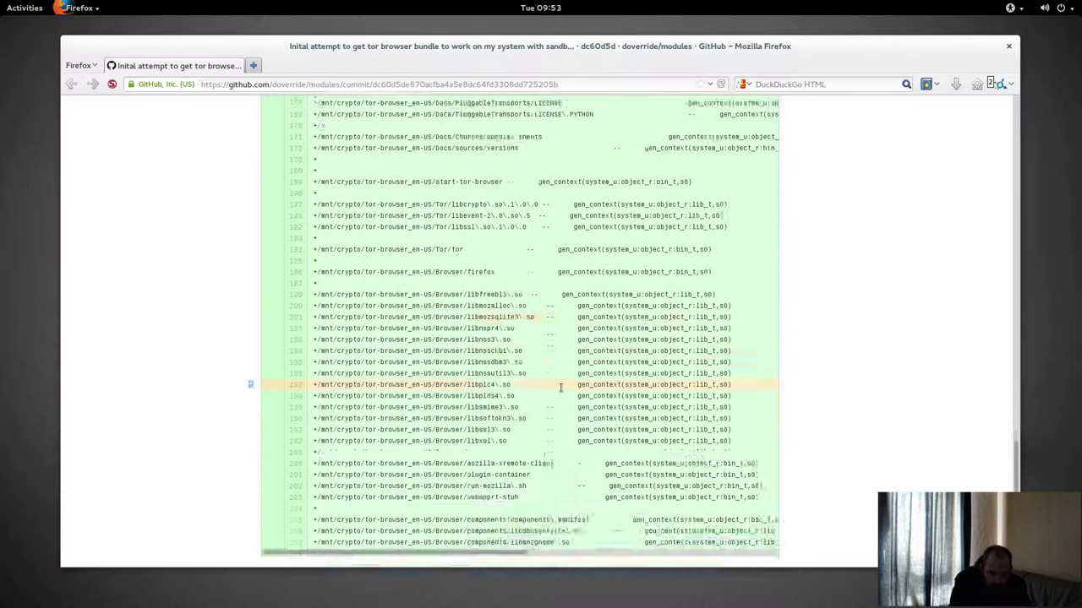
scroll(560, 387, down, 8)
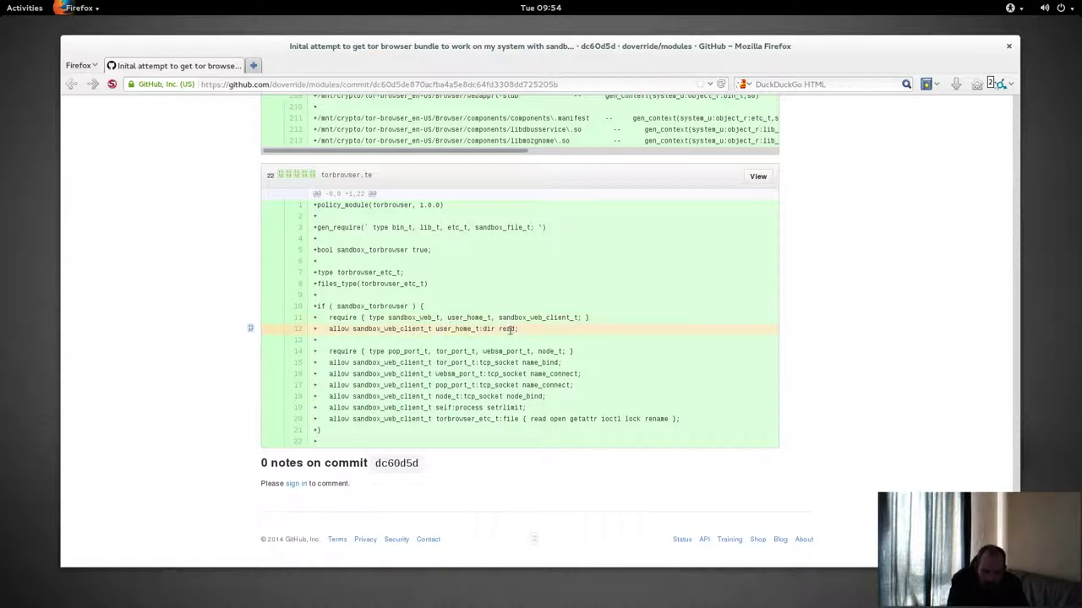
Highlight the torbrowser.te rules for user home directory reads and tor_port_t name_bind
drag(519, 328, 328, 329)
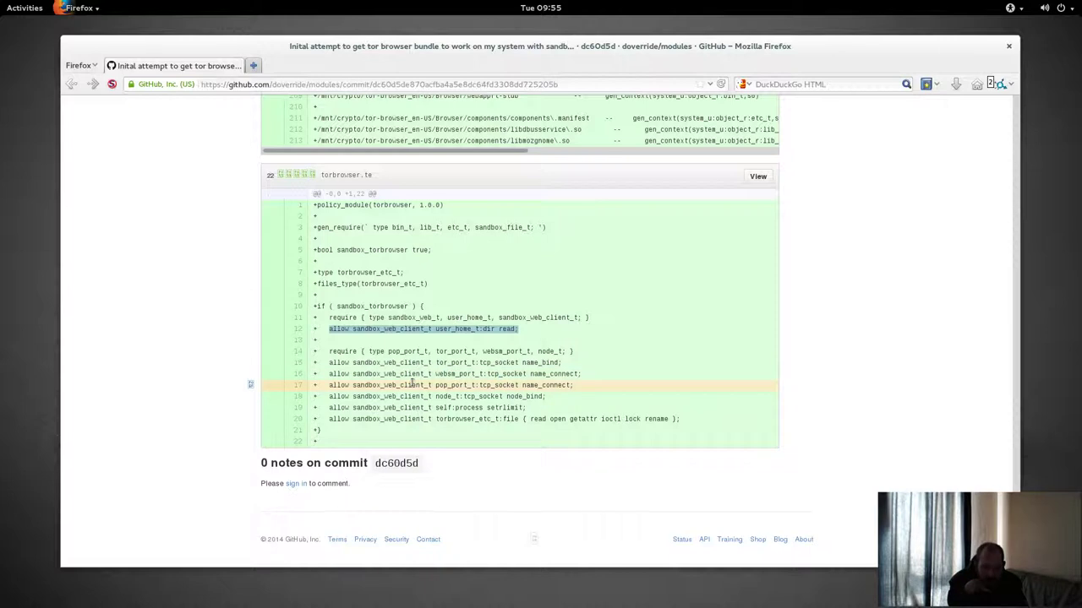
drag(562, 363, 327, 372)
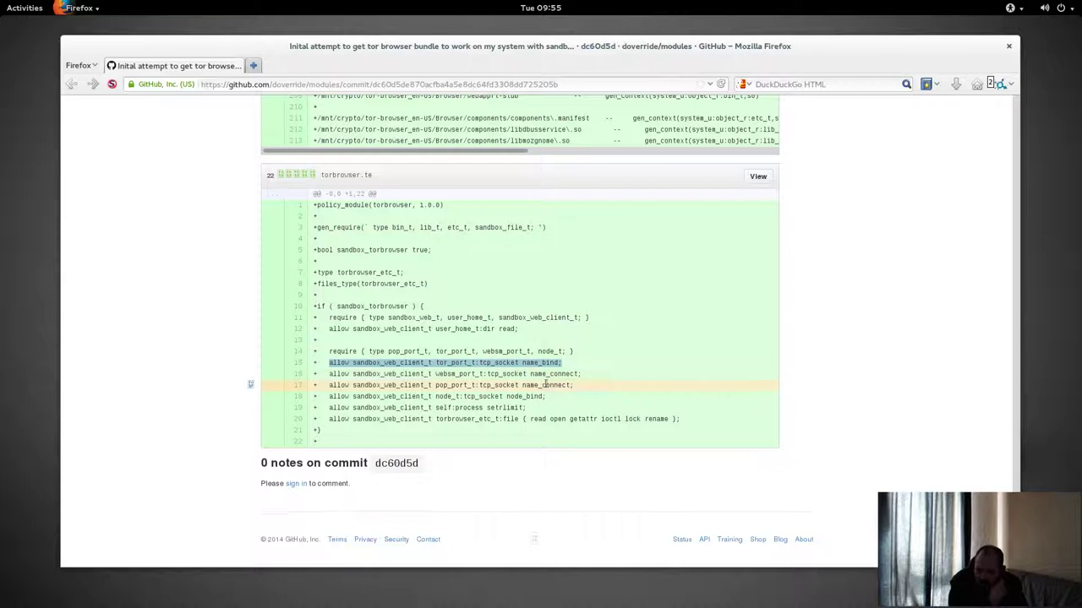
drag(574, 385, 437, 385)
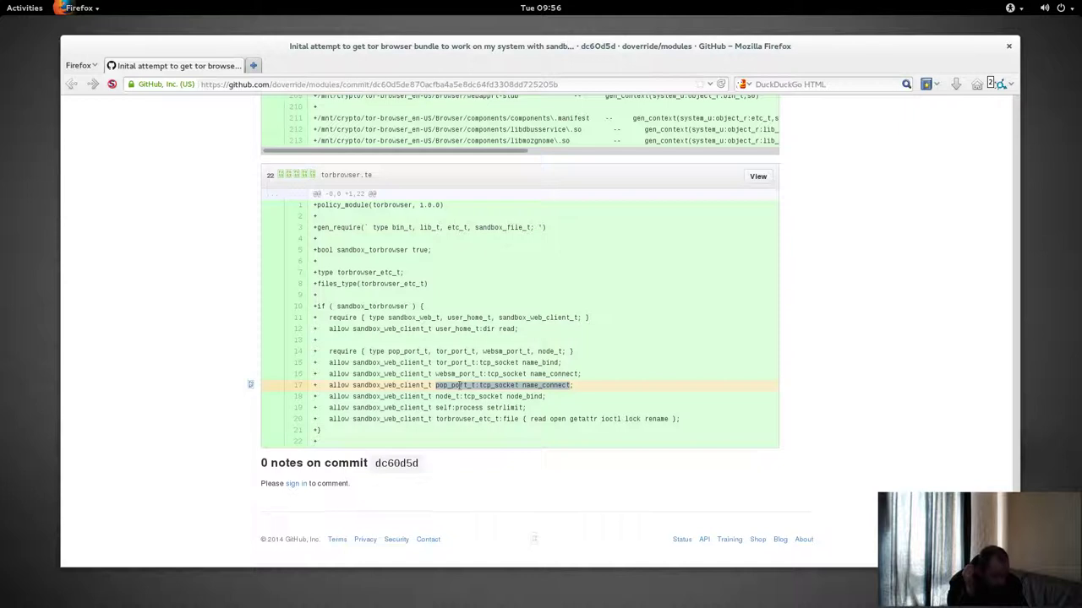
drag(576, 385, 322, 388)
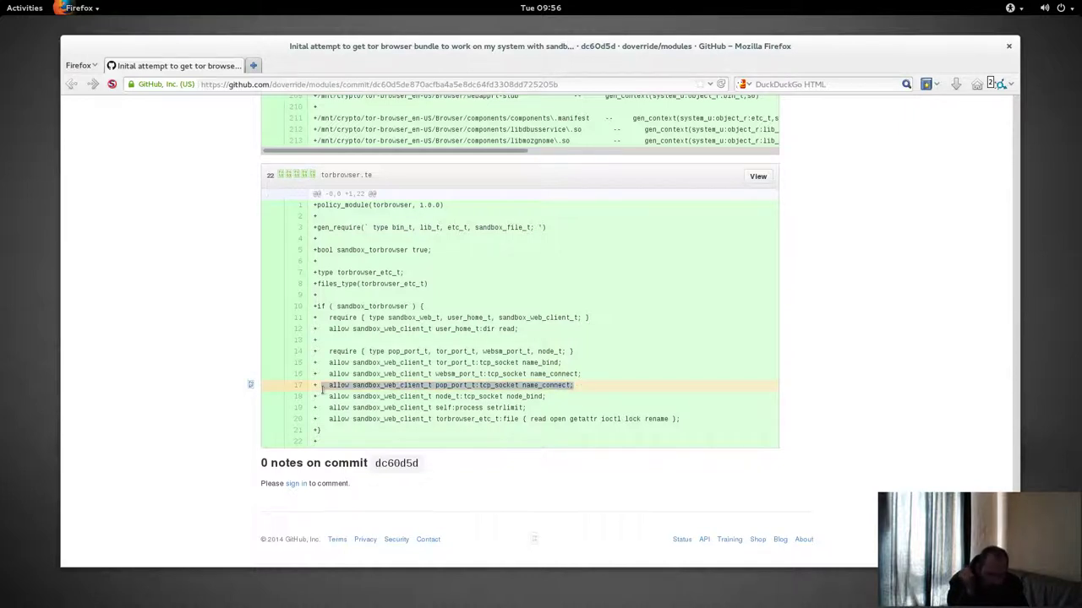
drag(595, 364, 339, 380)
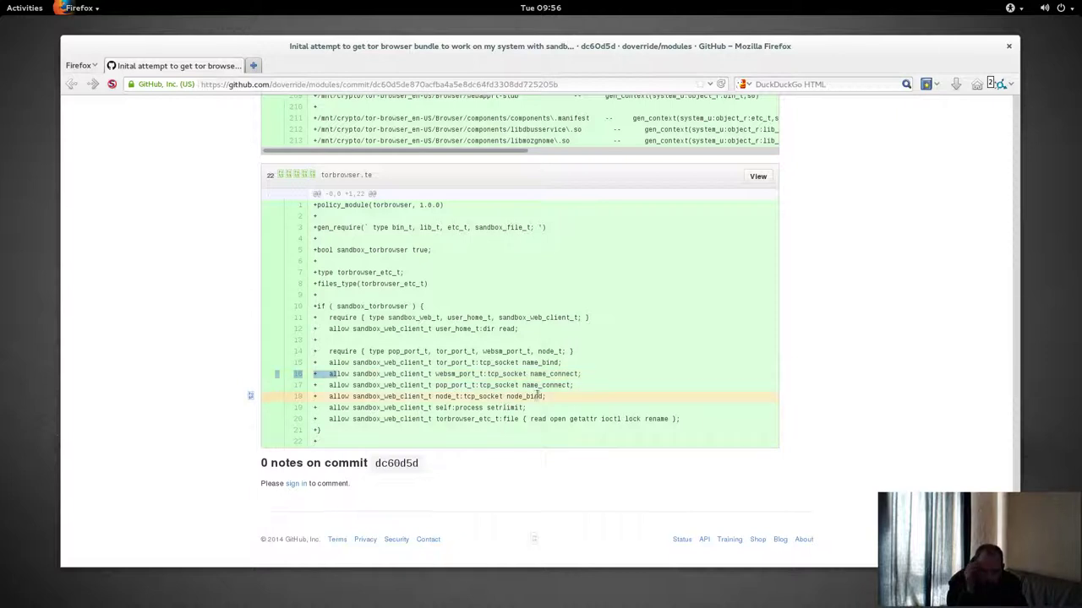
drag(576, 385, 312, 377)
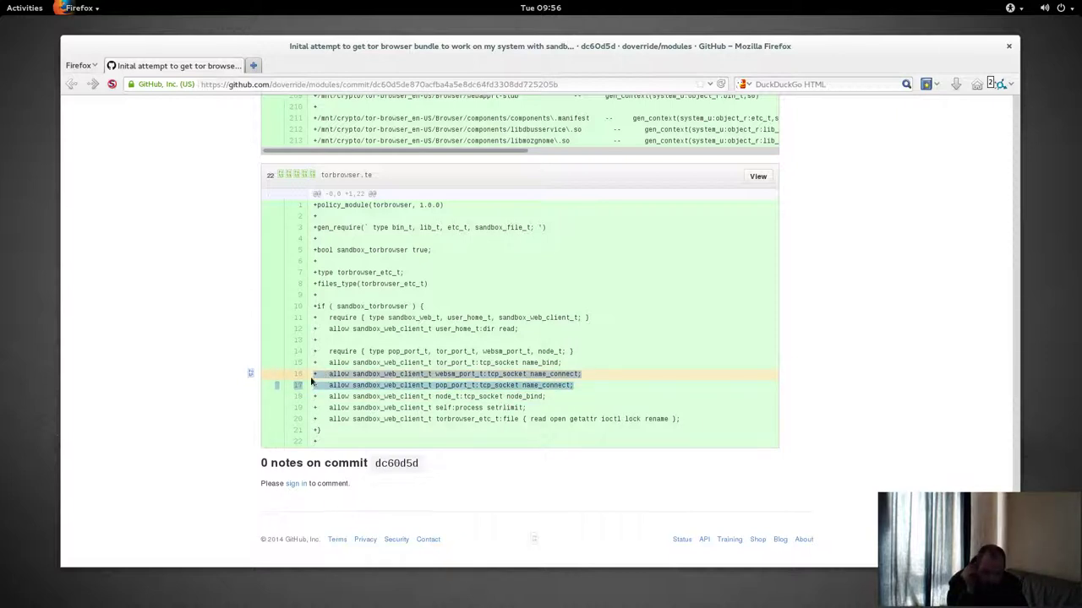
triple_click(544, 395)
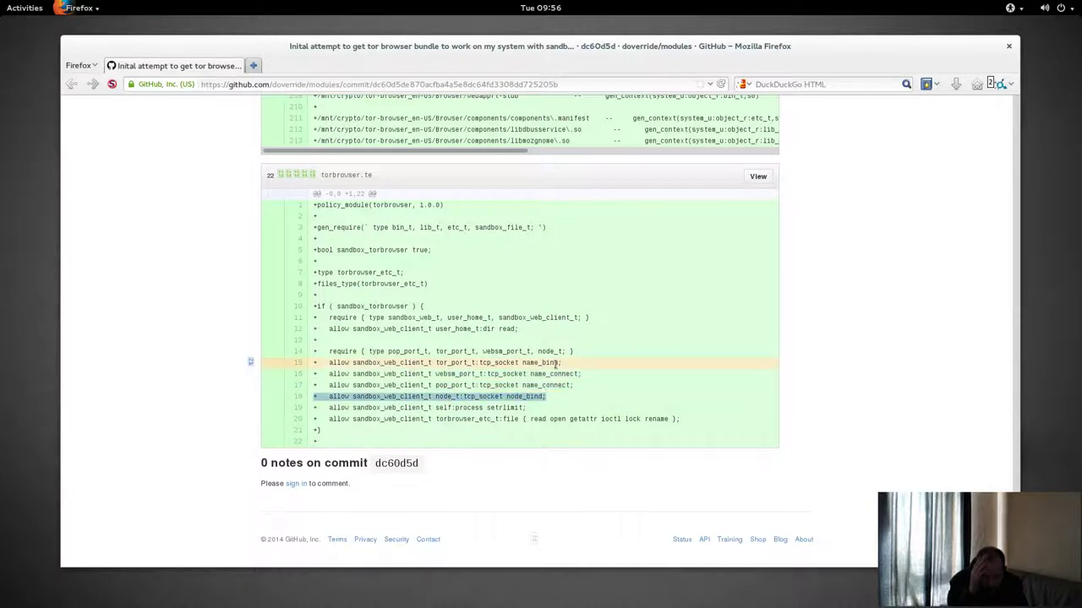
click(559, 363)
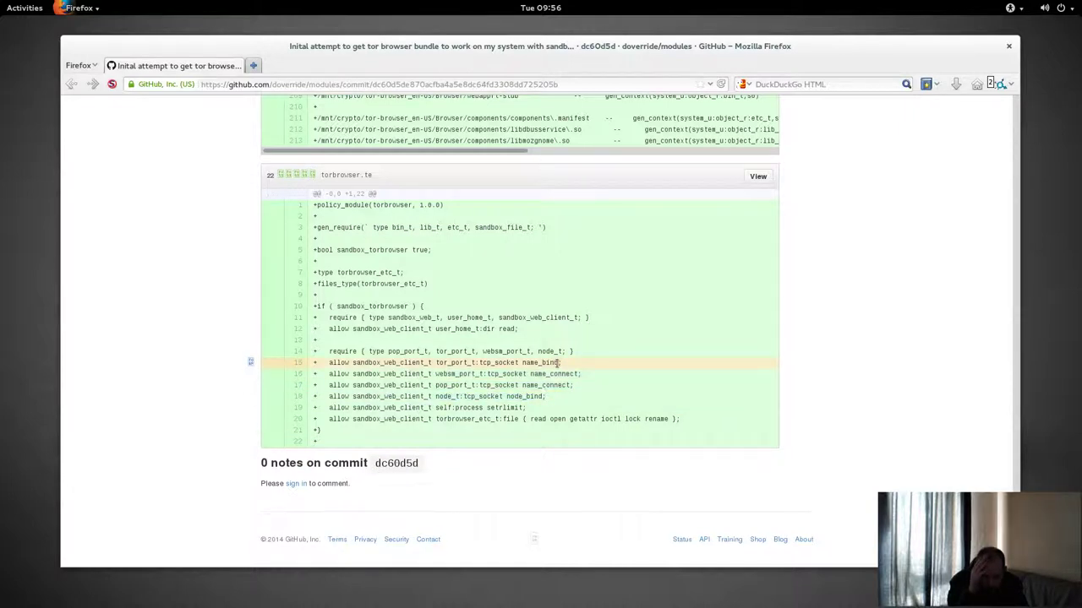
drag(558, 362, 368, 363)
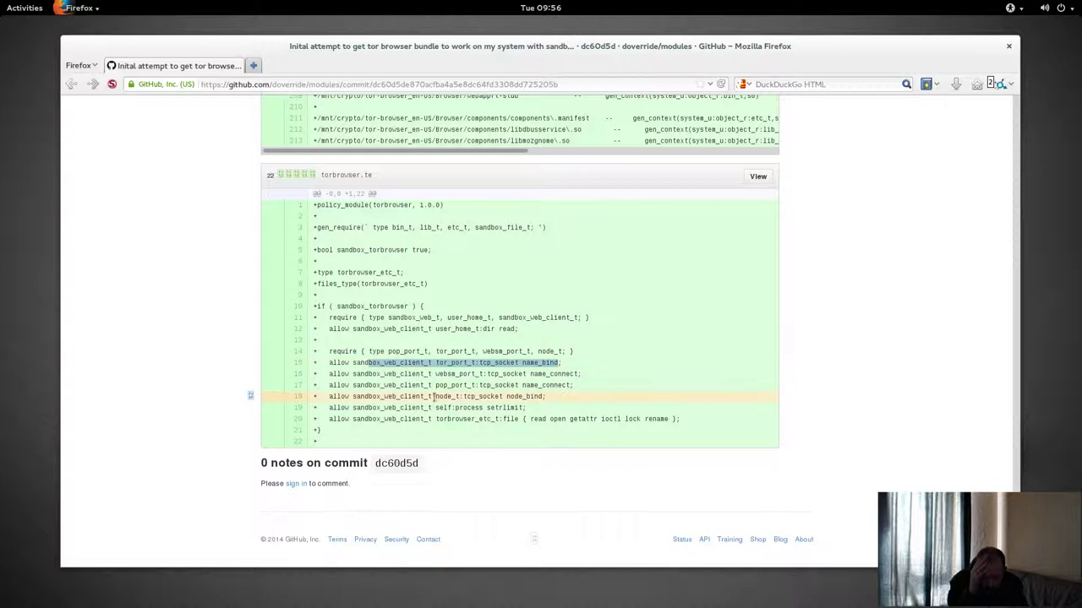
drag(536, 413, 332, 410)
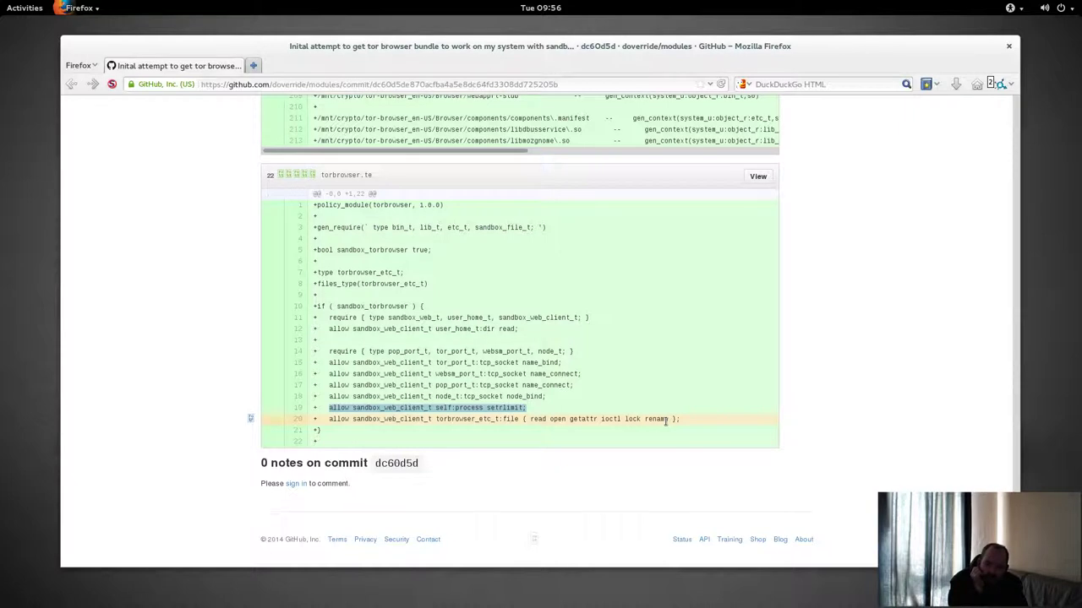
drag(678, 418, 333, 419)
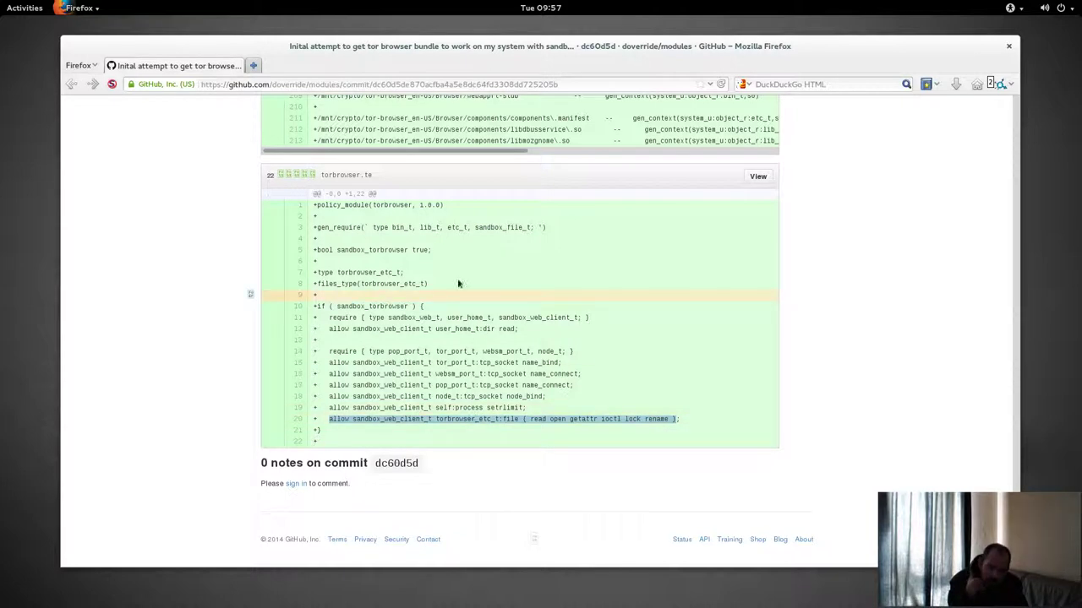
drag(435, 279, 277, 264)
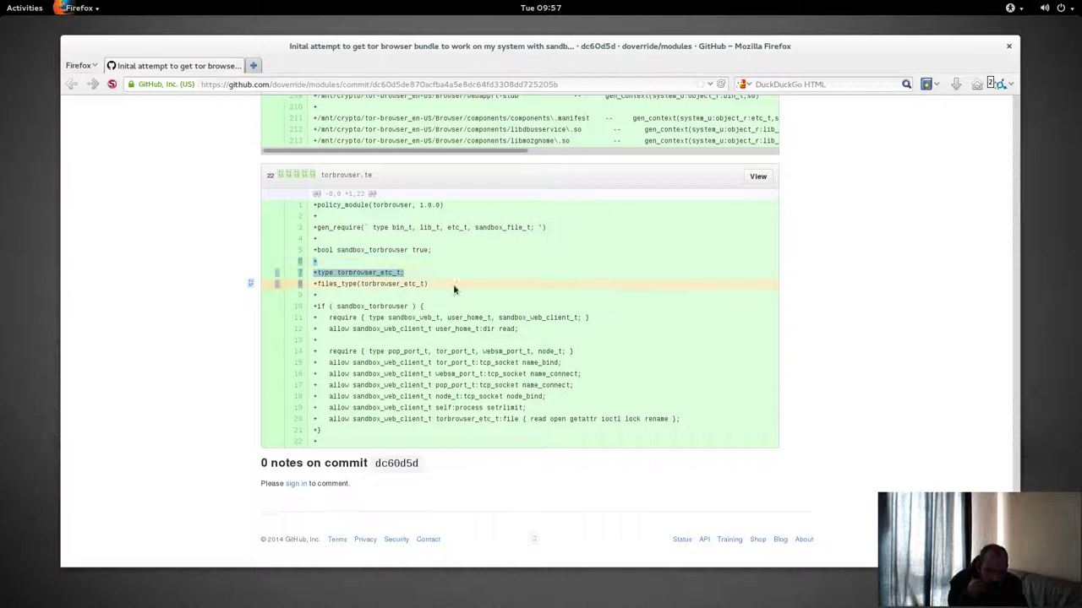
drag(429, 284, 315, 284)
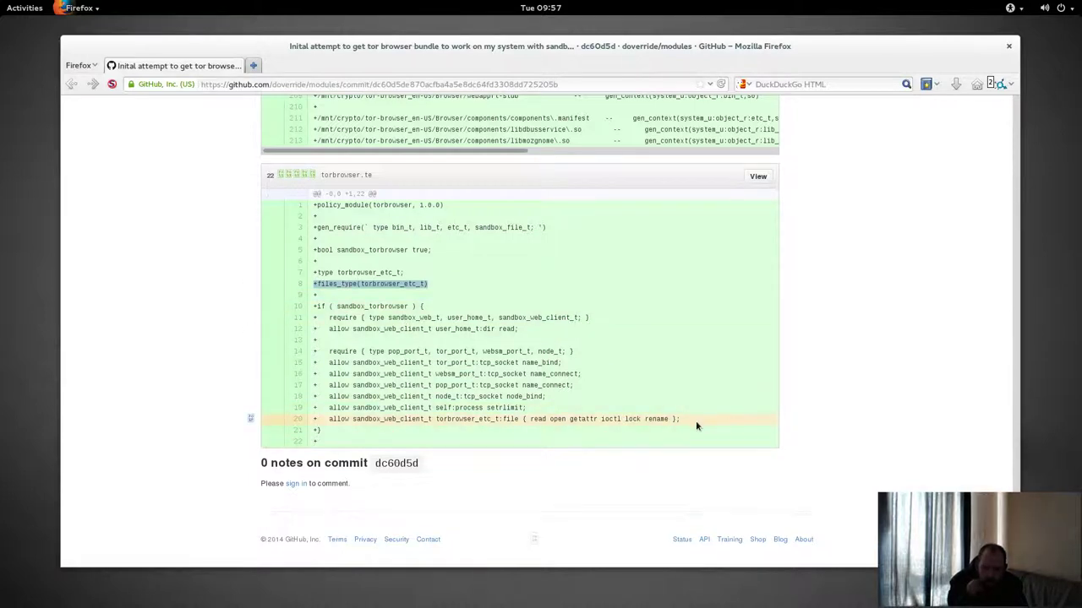
drag(693, 420, 305, 420)
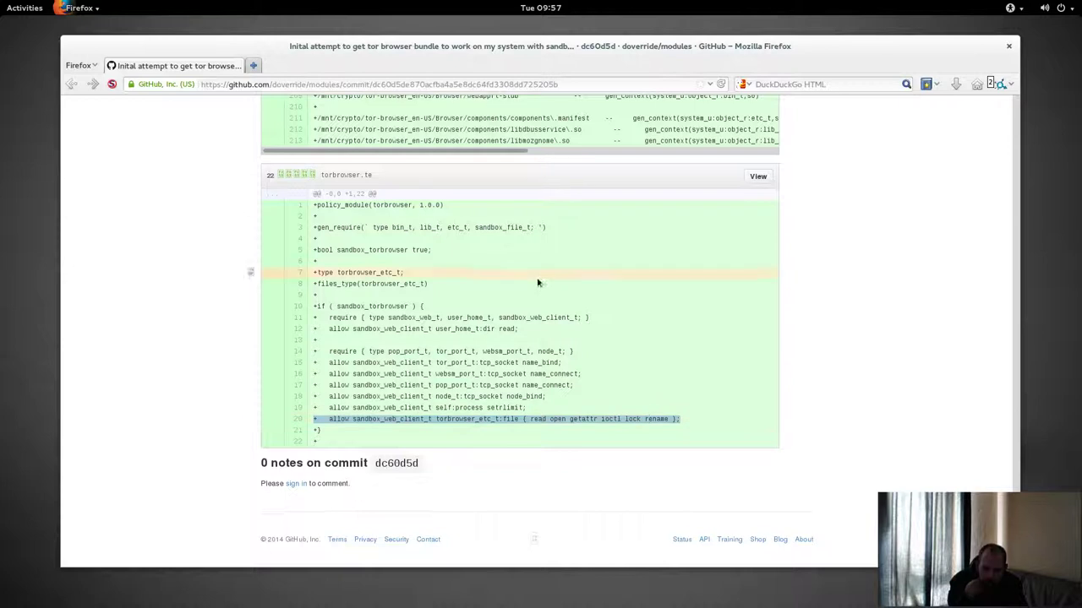
click(487, 440)
Scroll back into the torbrowser.fc diff and highlight the /mnt/crypto/ prefix on line 116
scroll(487, 374, up, 8)
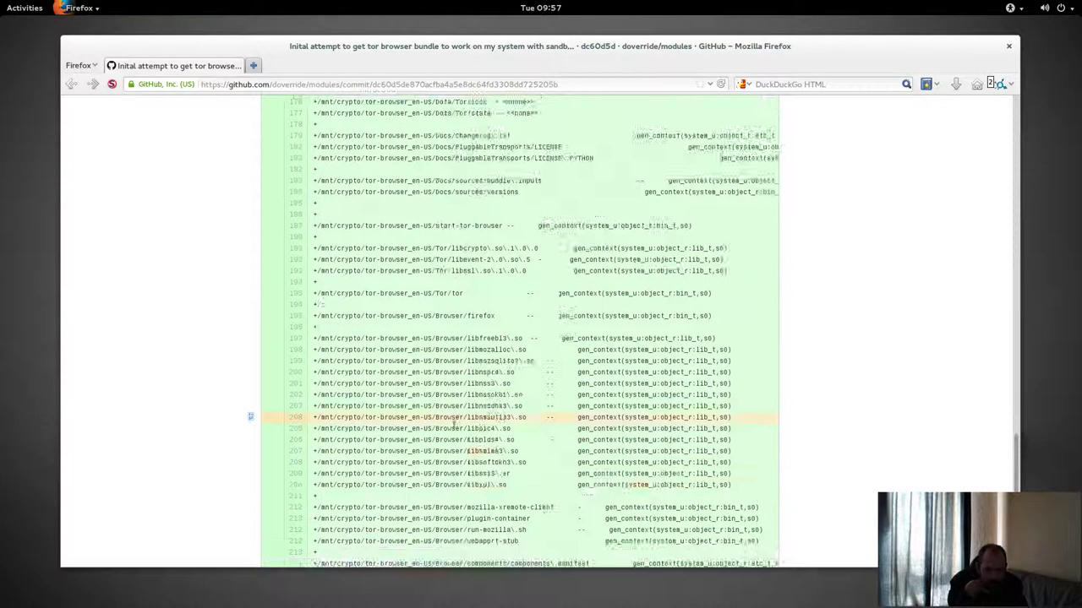
scroll(456, 456, down, 7)
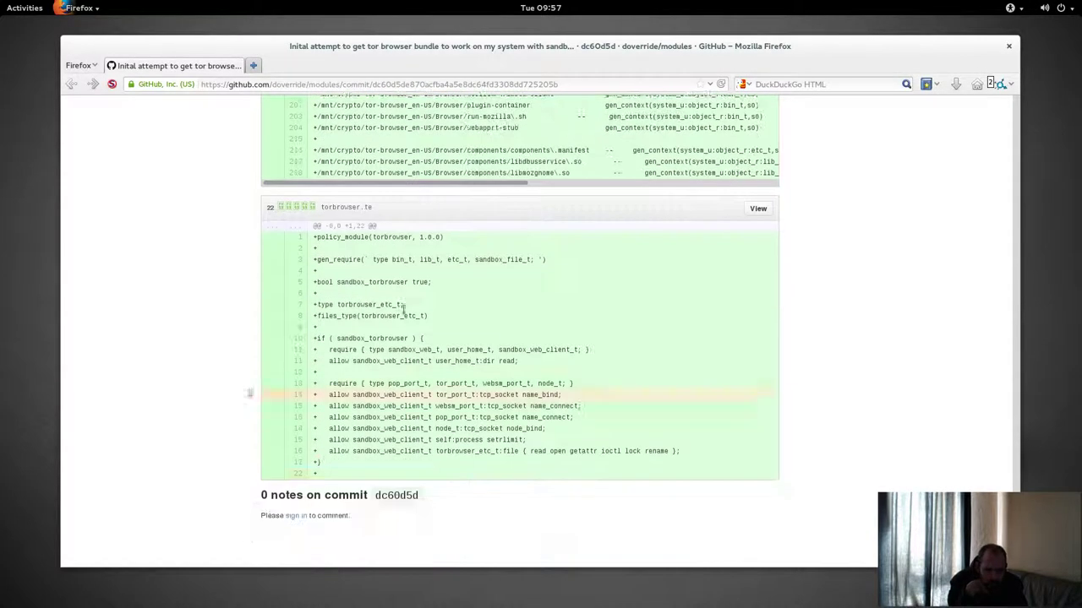
scroll(512, 463, up, 4)
scroll(512, 463, up, 9)
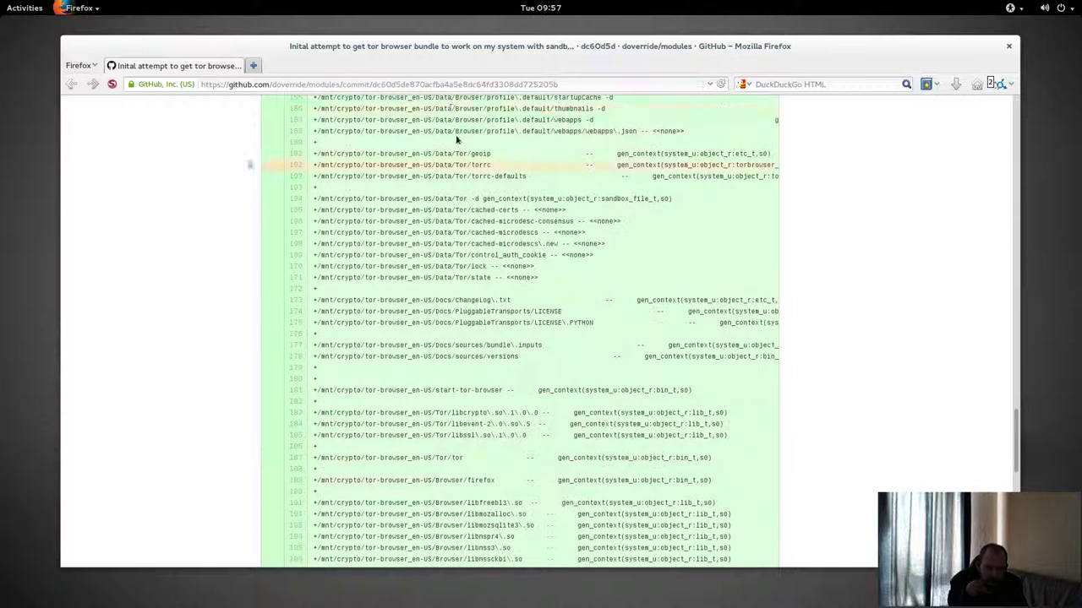
scroll(392, 249, up, 7)
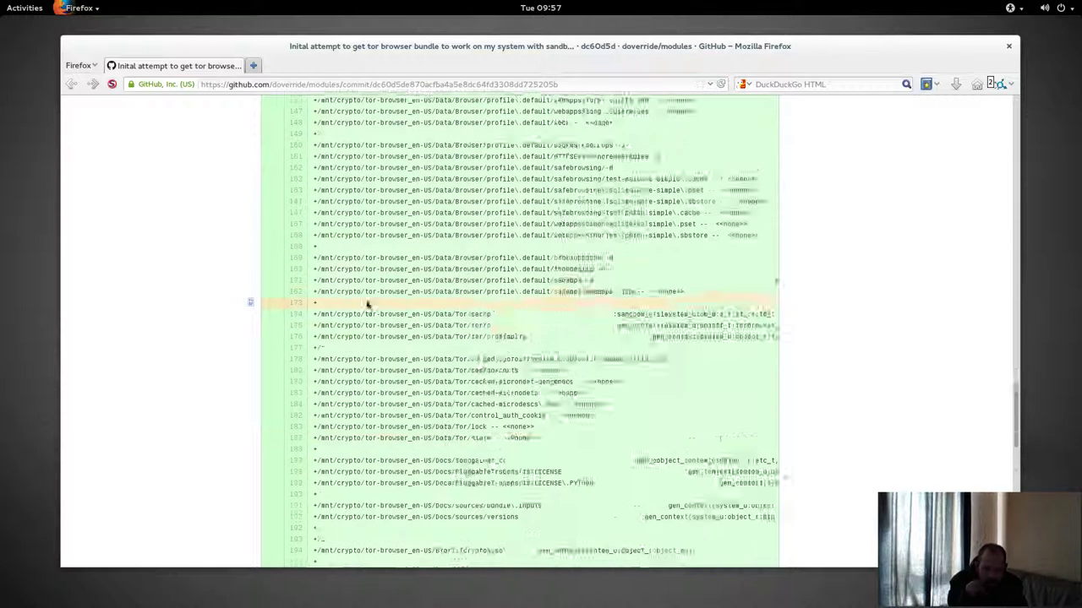
scroll(330, 325, up, 3)
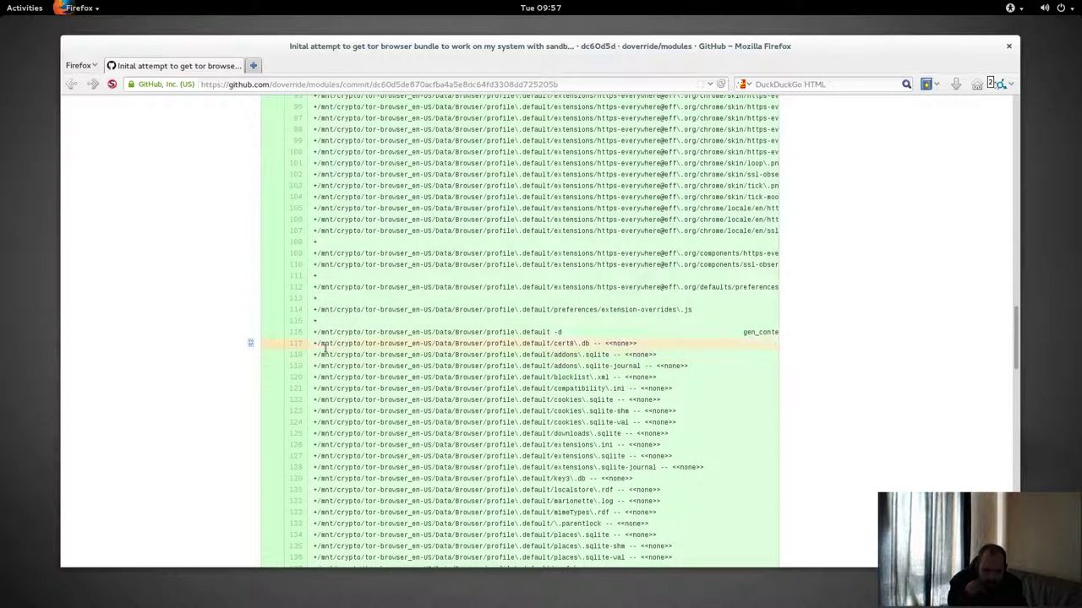
drag(318, 334, 364, 335)
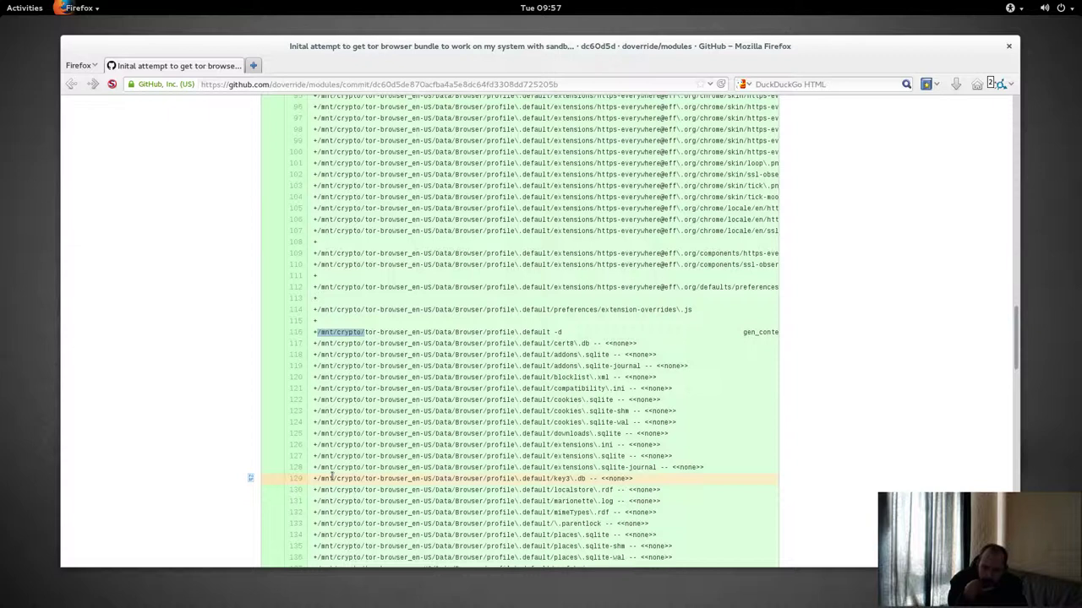
scroll(332, 478, up, 5)
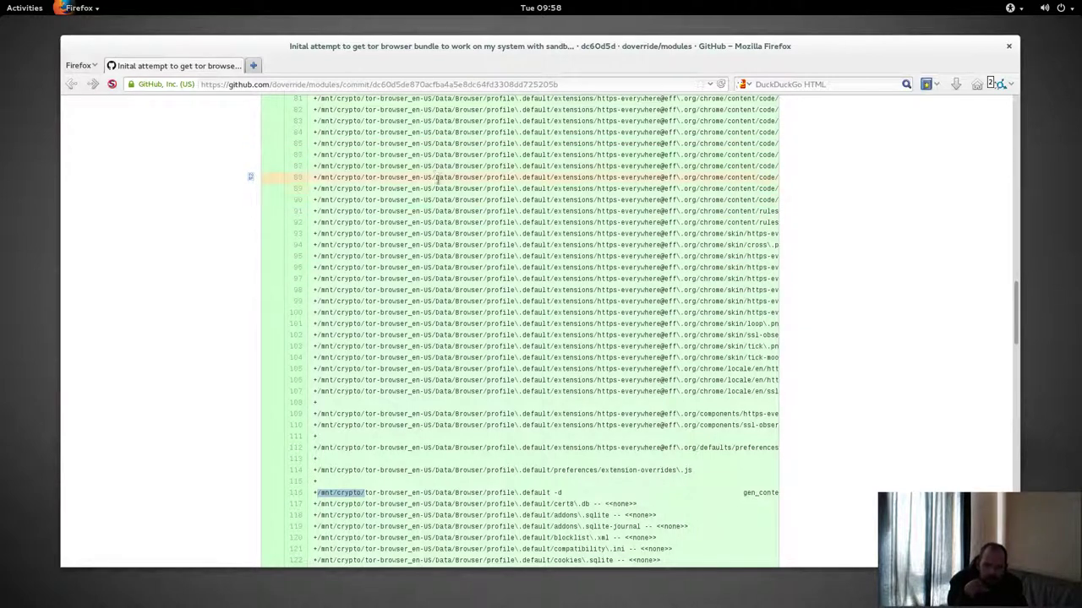
Highlight the HTTPS-Everywhere path block, the line 88 install path, and line 92's /mnt/crypto/ prefix
drag(435, 178, 429, 391)
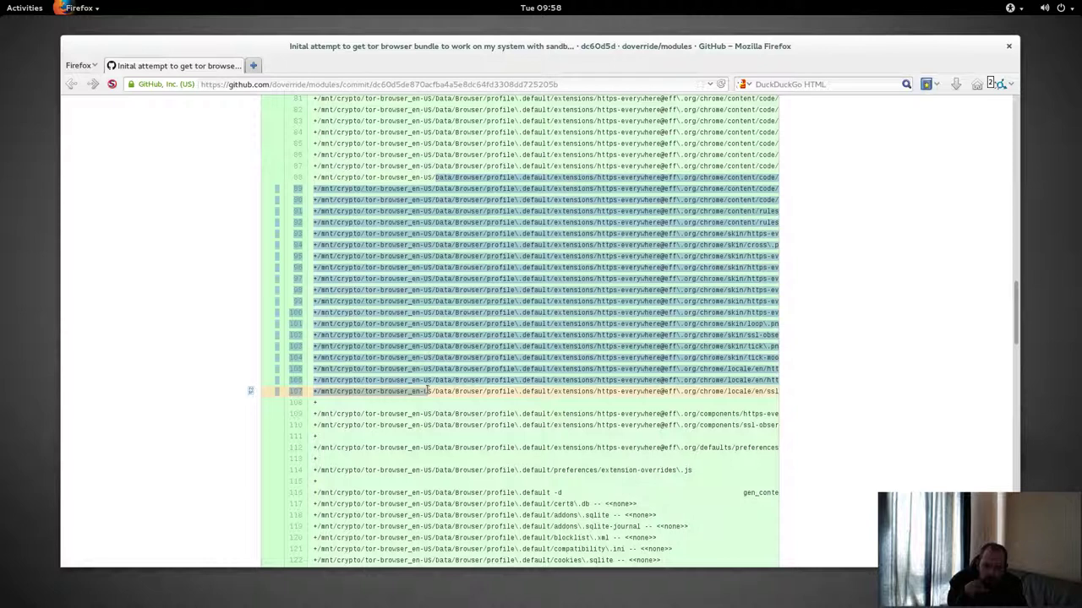
click(435, 298)
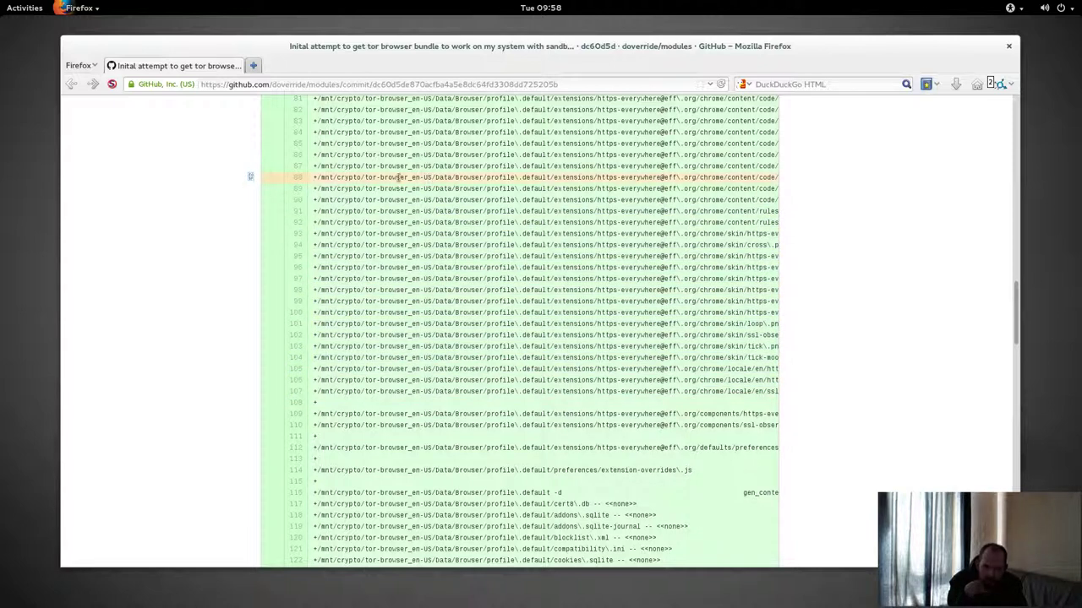
drag(432, 177, 318, 181)
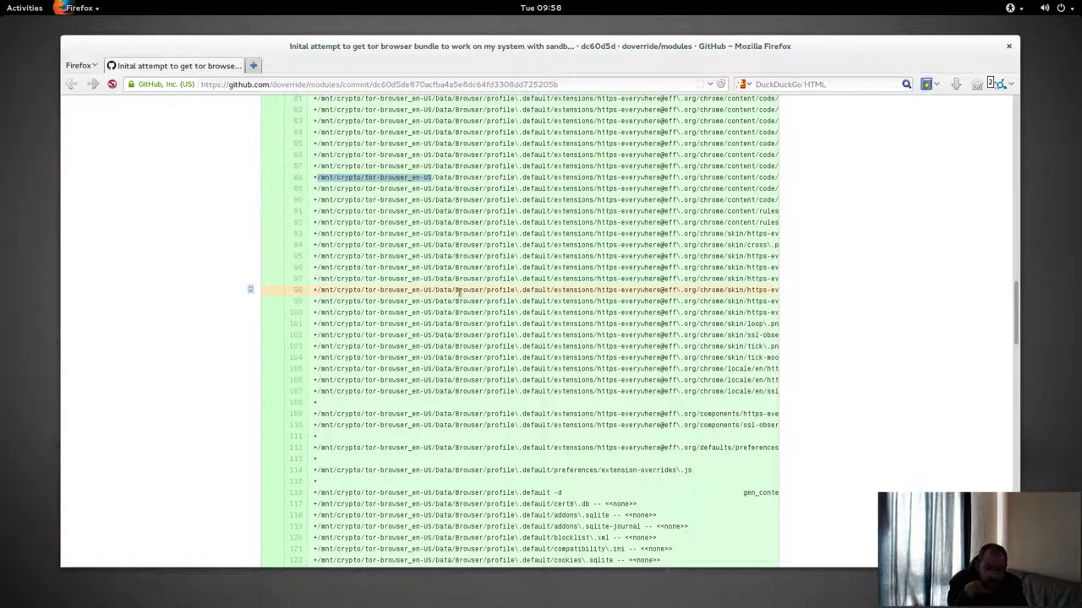
click(429, 187)
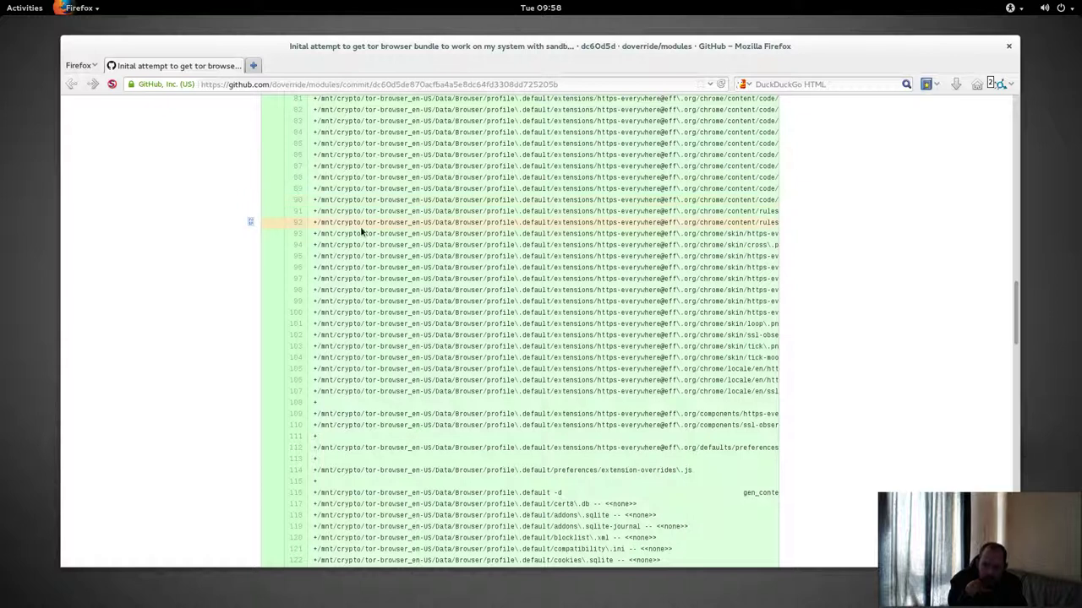
drag(318, 222, 369, 223)
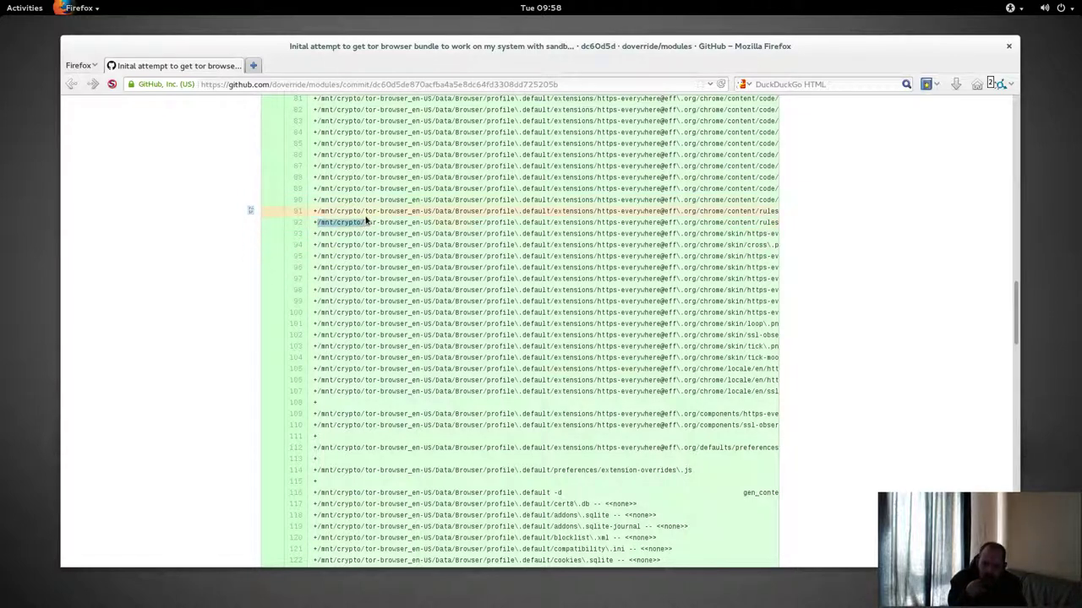
click(484, 377)
scroll(484, 377, down, 12)
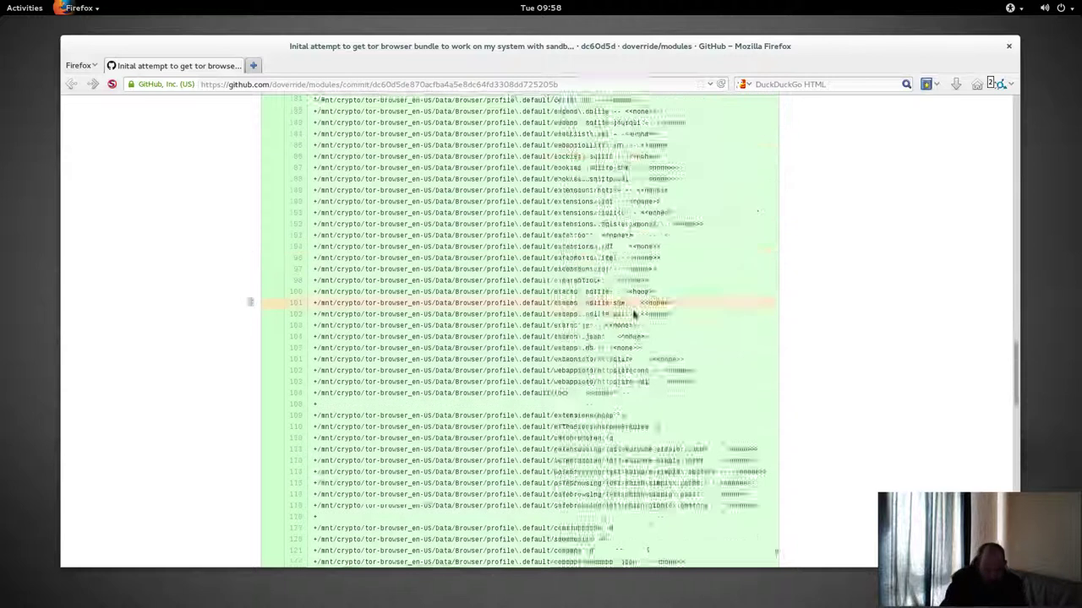